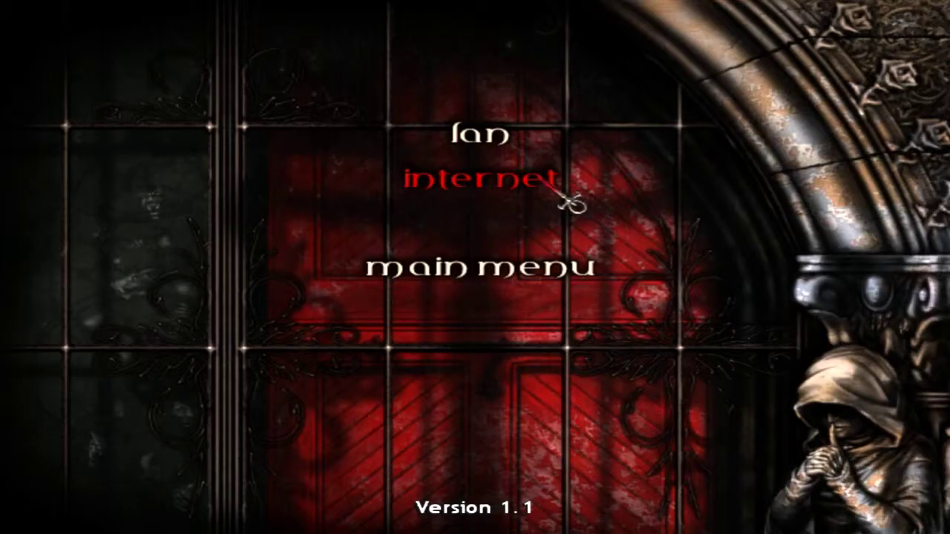
# - Create a LAN character named Test with the Modern Erik model and accept its character sheet
pyautogui.click(435, 131)
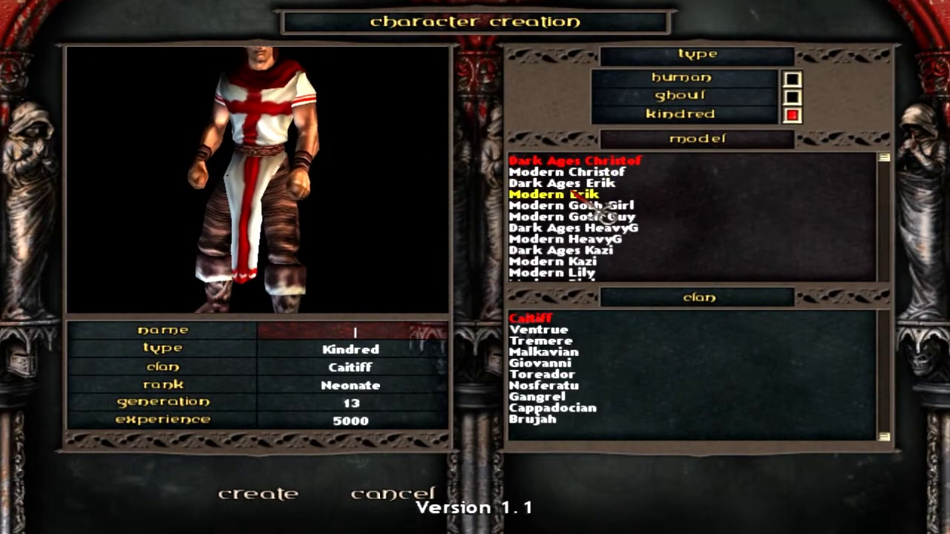
pyautogui.click(576, 193)
pyautogui.write('Test')
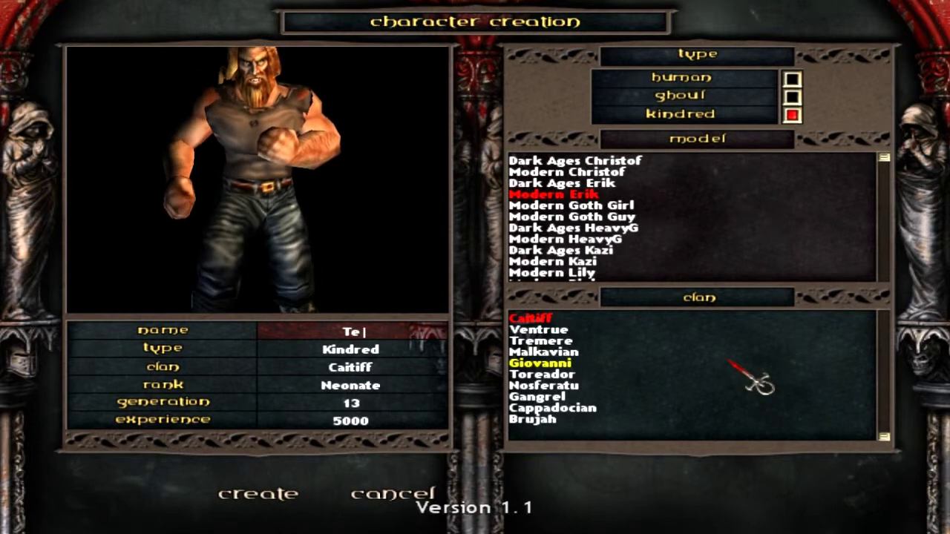
pyautogui.click(258, 493)
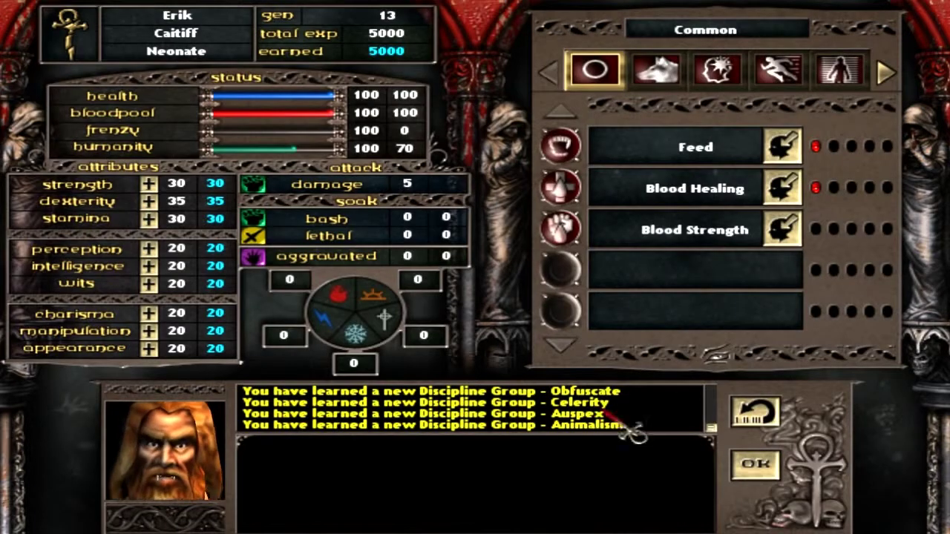
pyautogui.click(754, 463)
pyautogui.click(564, 491)
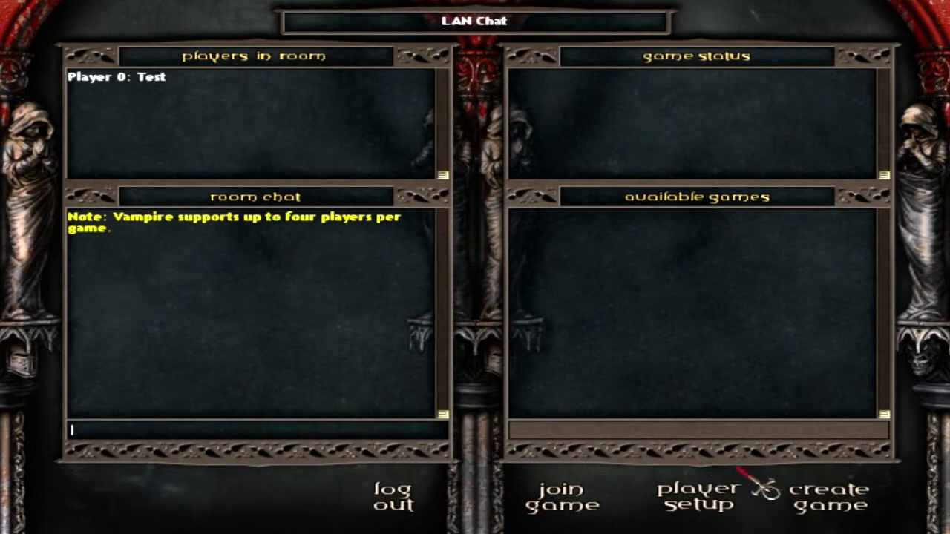
# - Host a new LAN game with the mymultiplayermap chronicle and start it
pyautogui.click(829, 502)
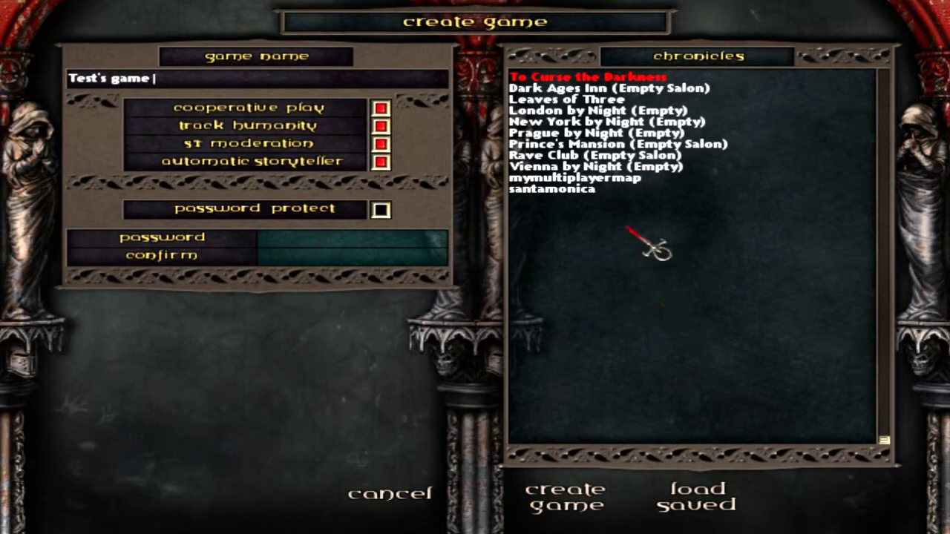
pyautogui.click(572, 179)
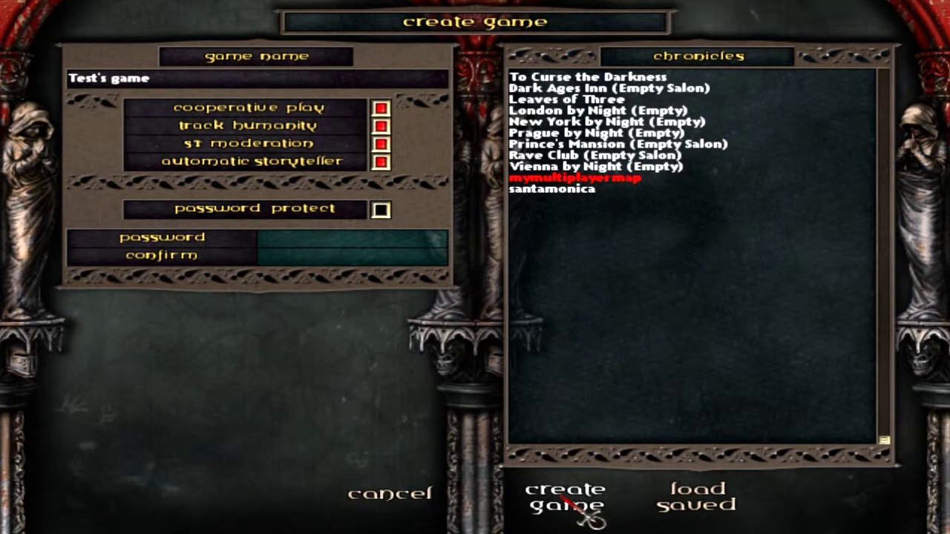
pyautogui.click(564, 499)
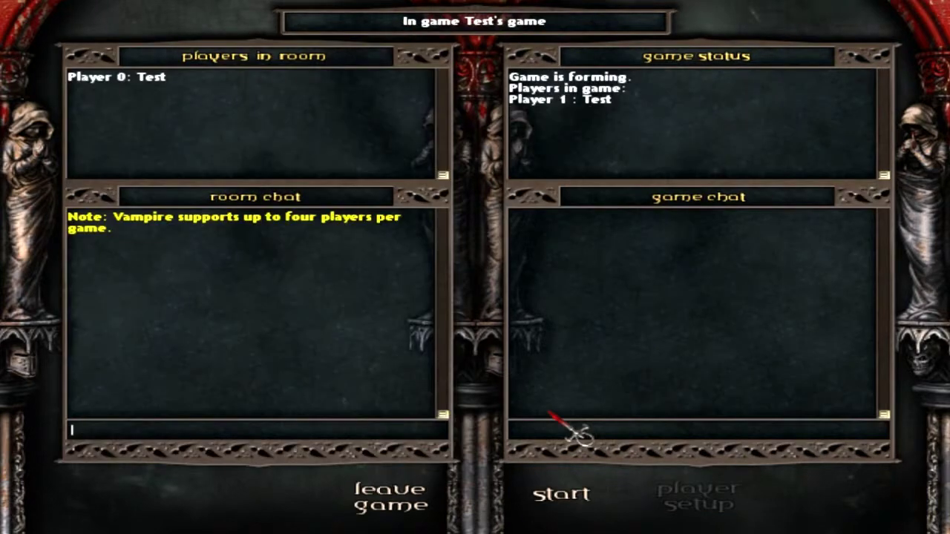
pyautogui.click(567, 497)
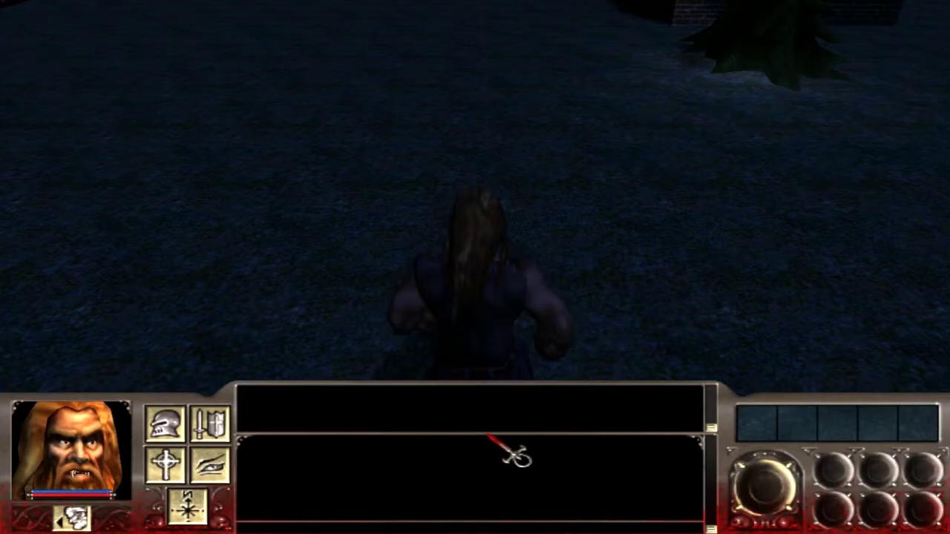
# - Walk the character across the grass to the large wooden double doors and open them
pyautogui.click(405, 187)
pyautogui.click(413, 269)
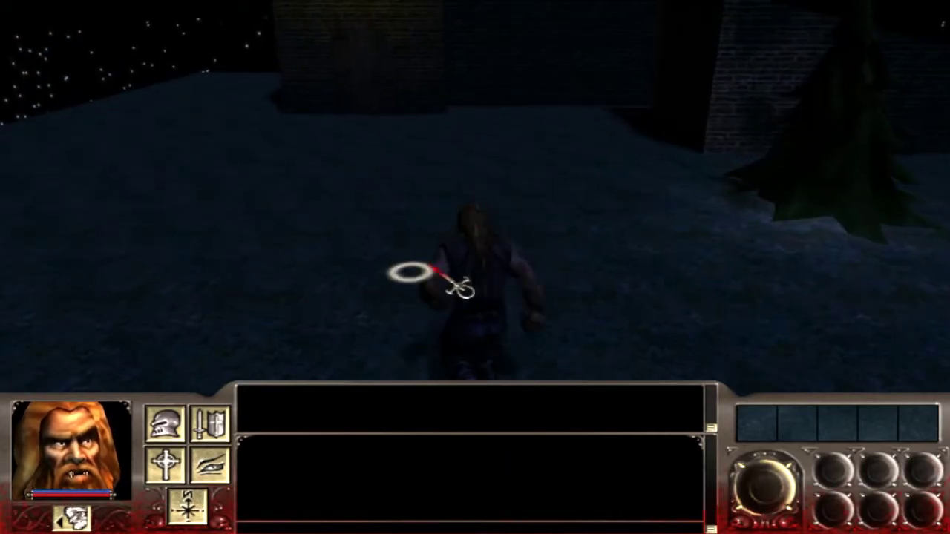
pyautogui.click(437, 239)
pyautogui.moveTo(436, 239); pyautogui.dragTo(505, 237, button='right')
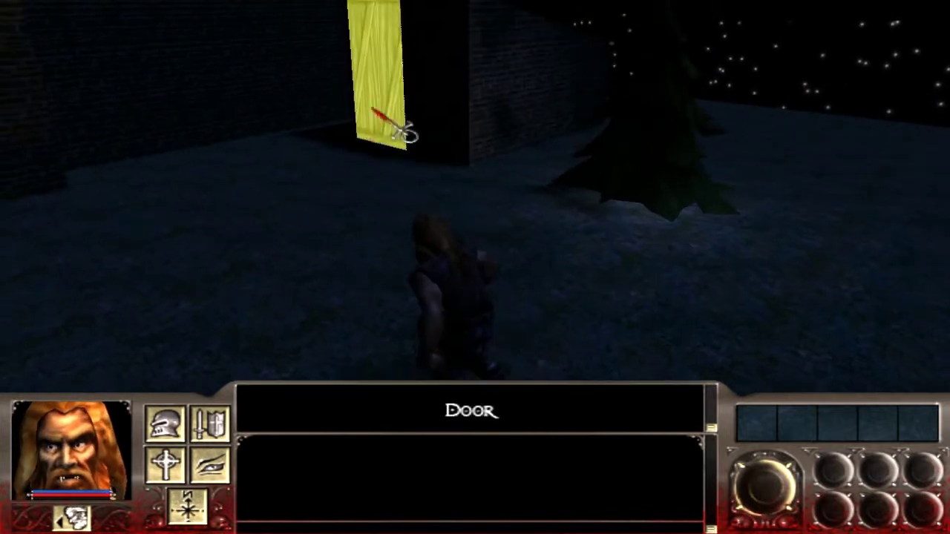
pyautogui.click(354, 276)
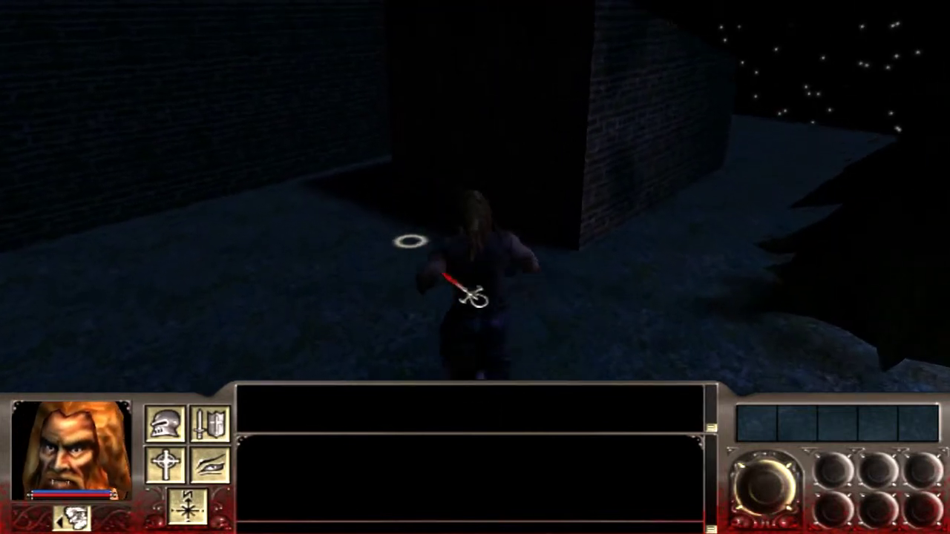
pyautogui.click(266, 373)
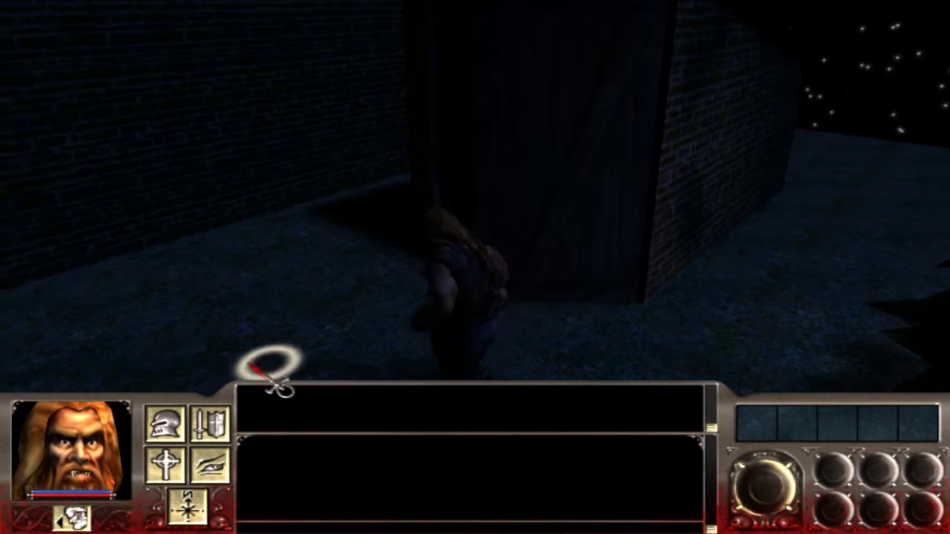
pyautogui.click(679, 308)
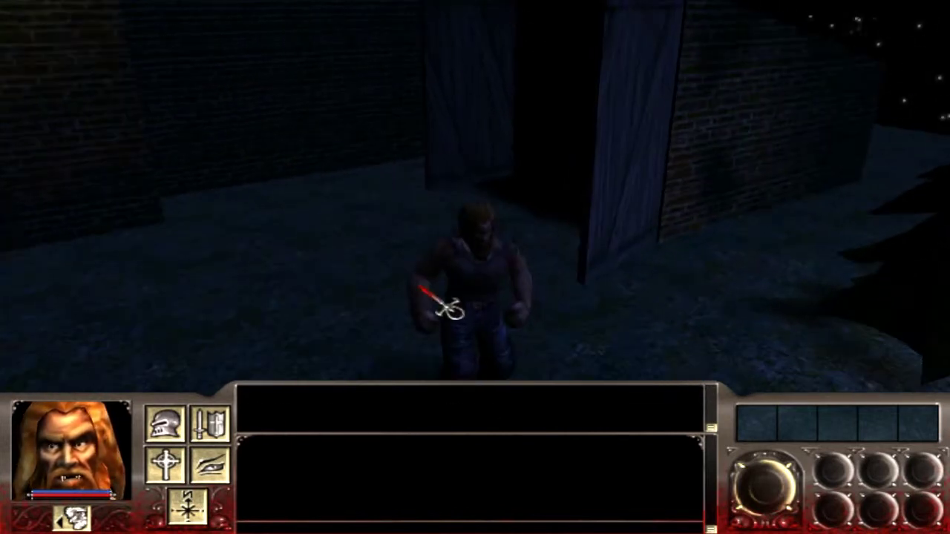
# - Move to the small wooden door in the neighbouring brick wall and enter through it
pyautogui.click(417, 311)
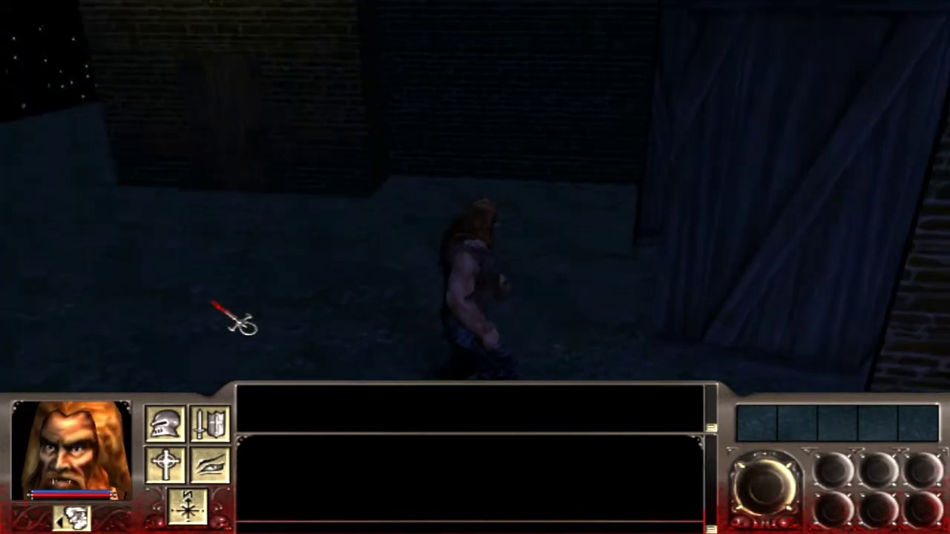
pyautogui.click(223, 320)
pyautogui.click(232, 282)
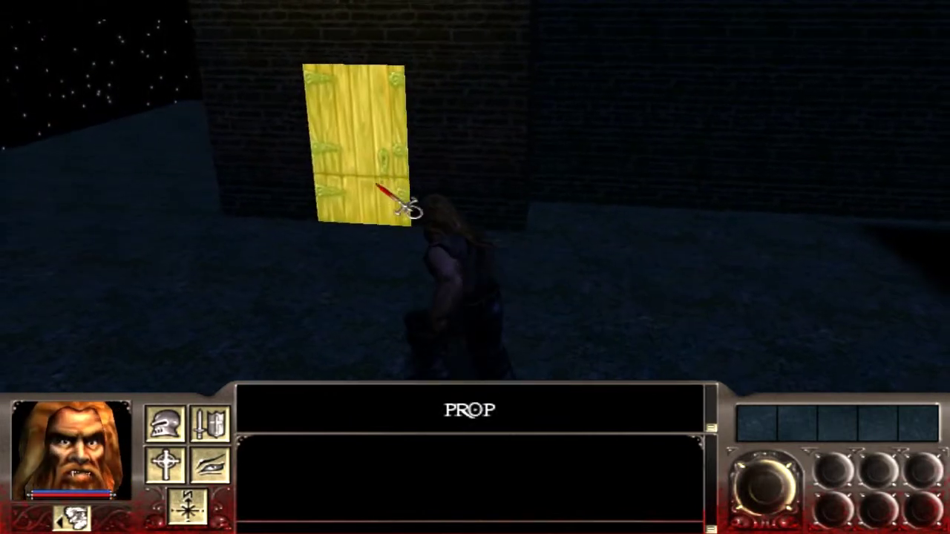
pyautogui.click(420, 330)
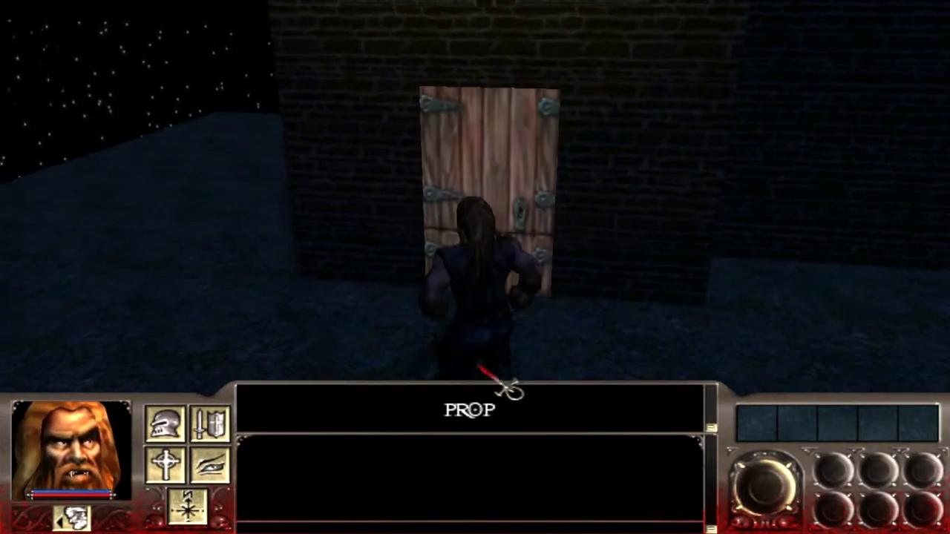
pyautogui.click(523, 249)
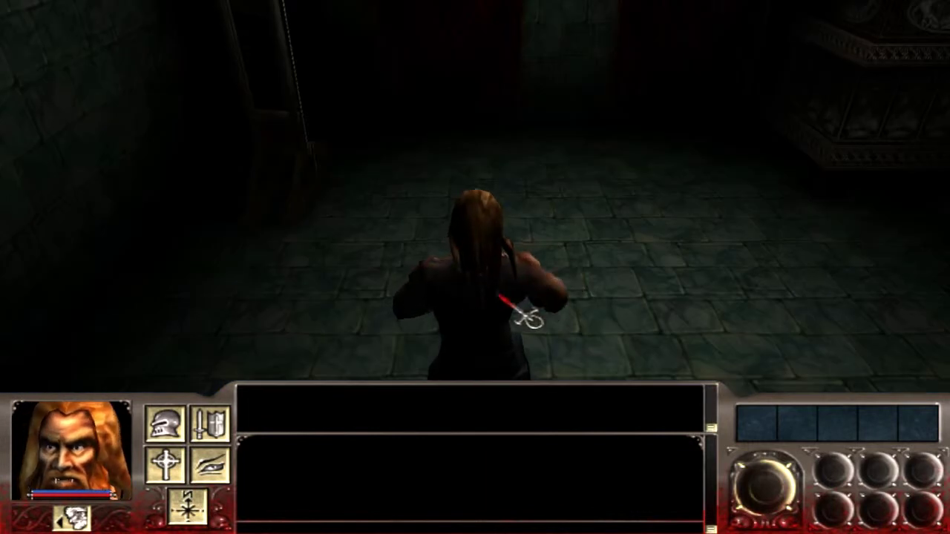
# - Cross the stone room and open the wooden door between the ornate stove and the table
pyautogui.click(500, 297)
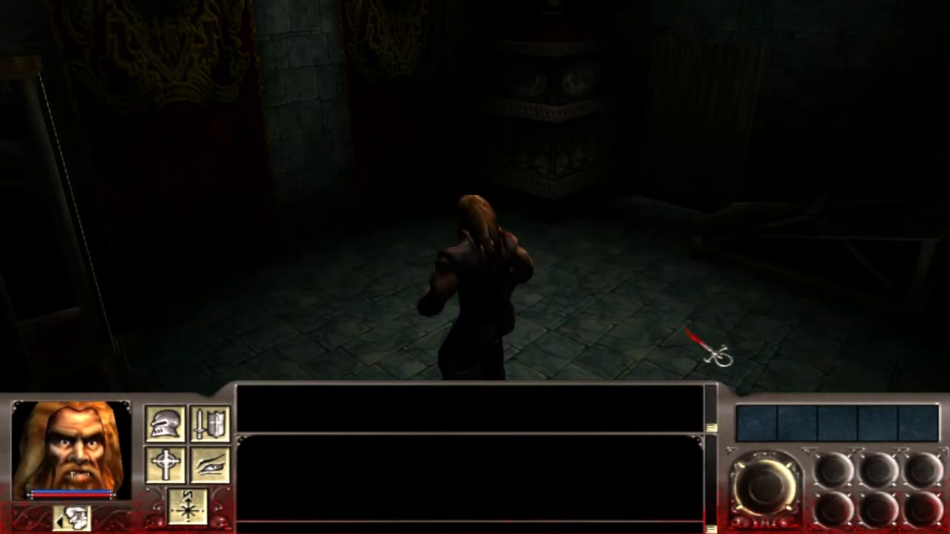
pyautogui.moveTo(687, 330); pyautogui.dragTo(464, 325, button='right')
pyautogui.click(448, 239)
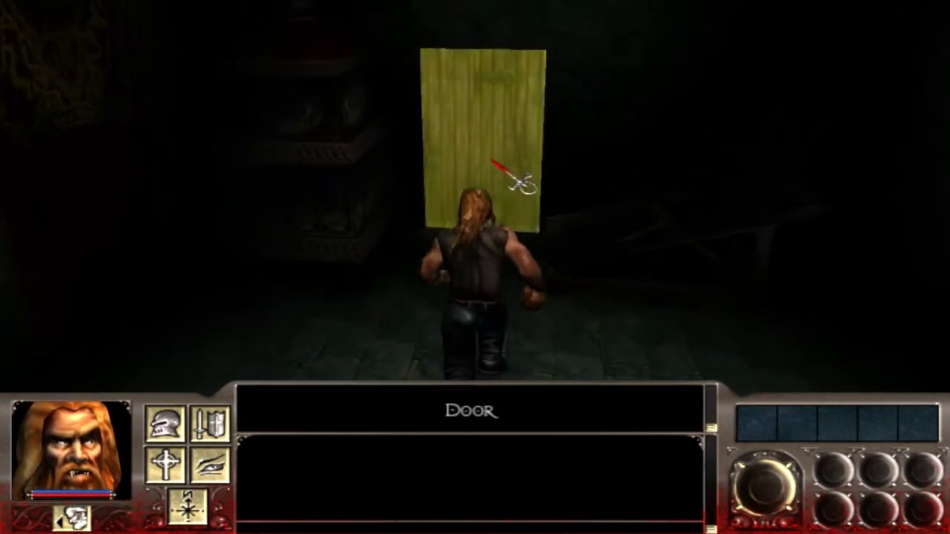
pyautogui.click(490, 160)
pyautogui.click(466, 293)
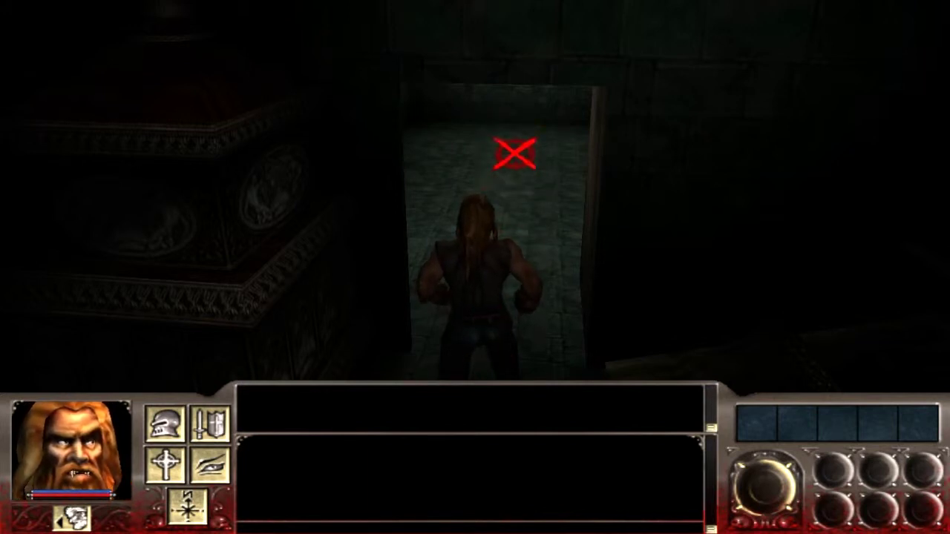
# - Bring up the storyteller controls and walk around the side room beyond the door to examine it
pyautogui.moveTo(592, 246); pyautogui.dragTo(552, 310, button='middle')
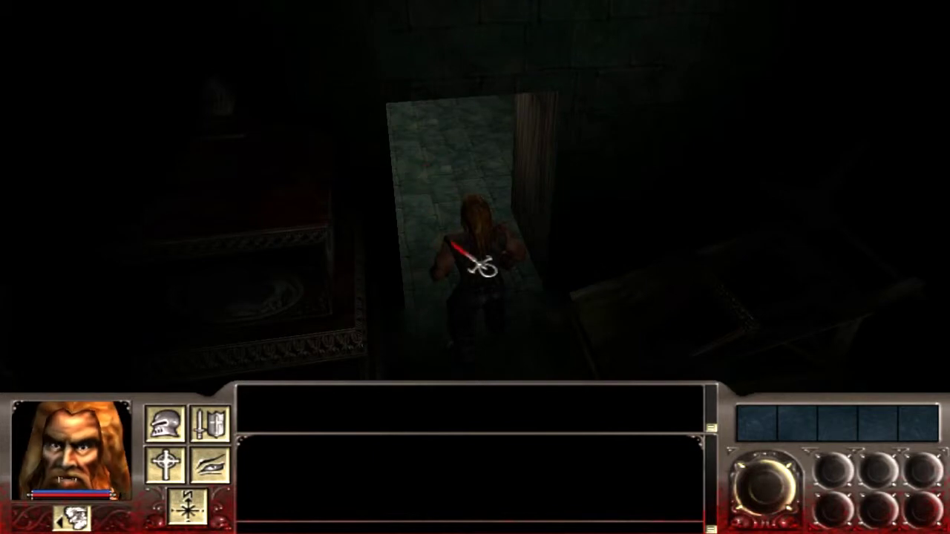
pyautogui.press('Tab')
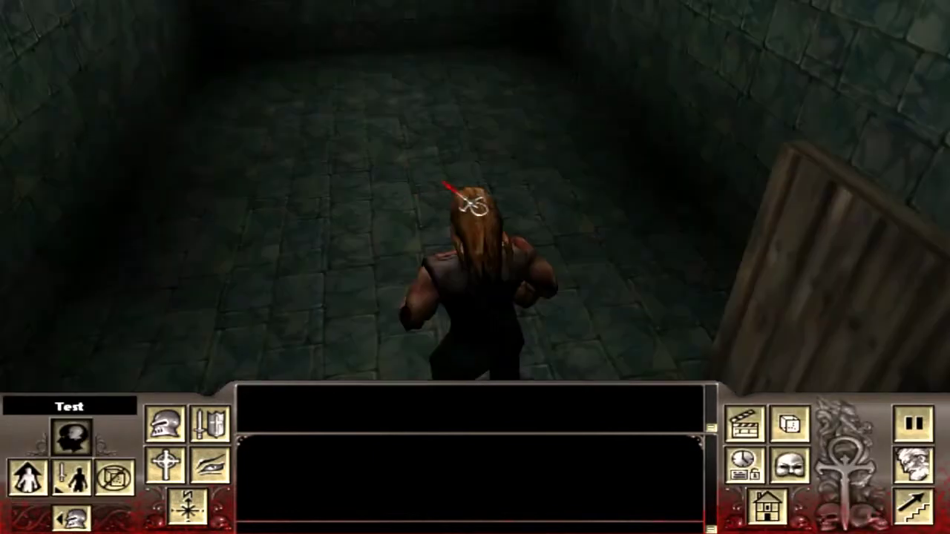
pyautogui.click(439, 224)
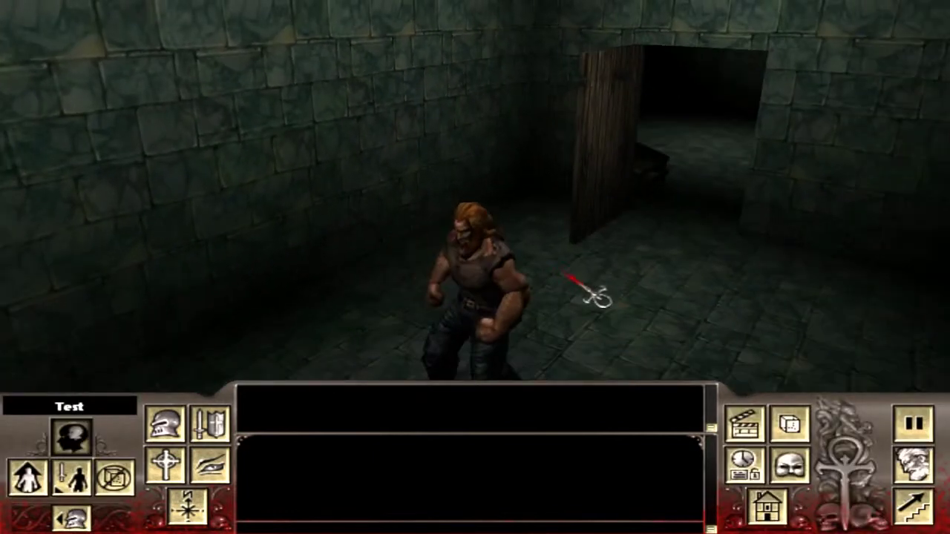
pyautogui.click(679, 341)
pyautogui.click(608, 350)
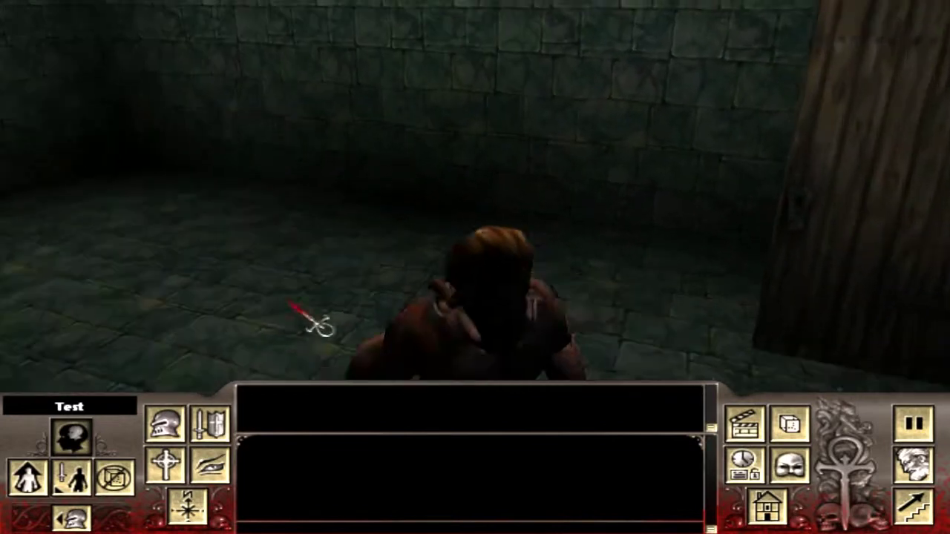
pyautogui.click(278, 341)
pyautogui.click(577, 319)
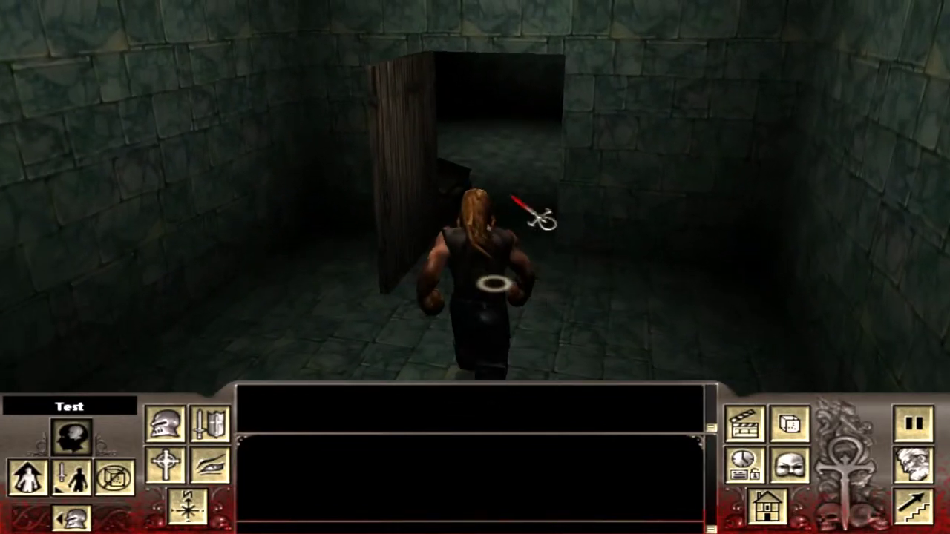
pyautogui.click(490, 254)
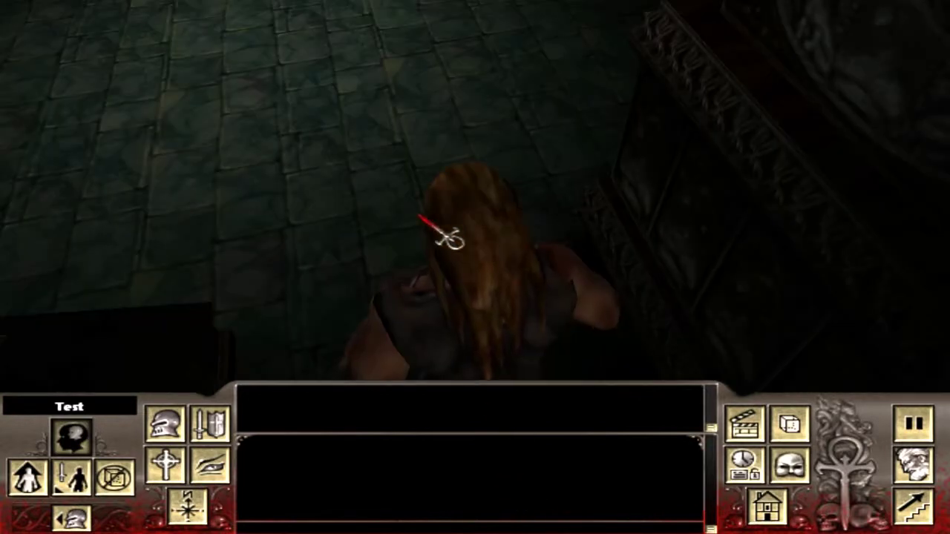
# - Return to the player controls and leave the stone room through the wooden exit door in the wall
pyautogui.click(419, 210)
pyautogui.press('Tab')
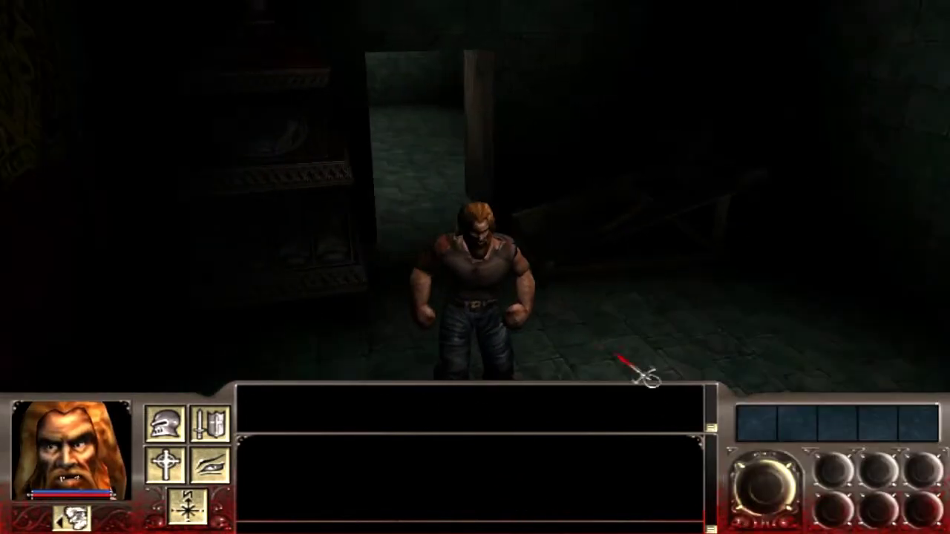
pyautogui.click(234, 361)
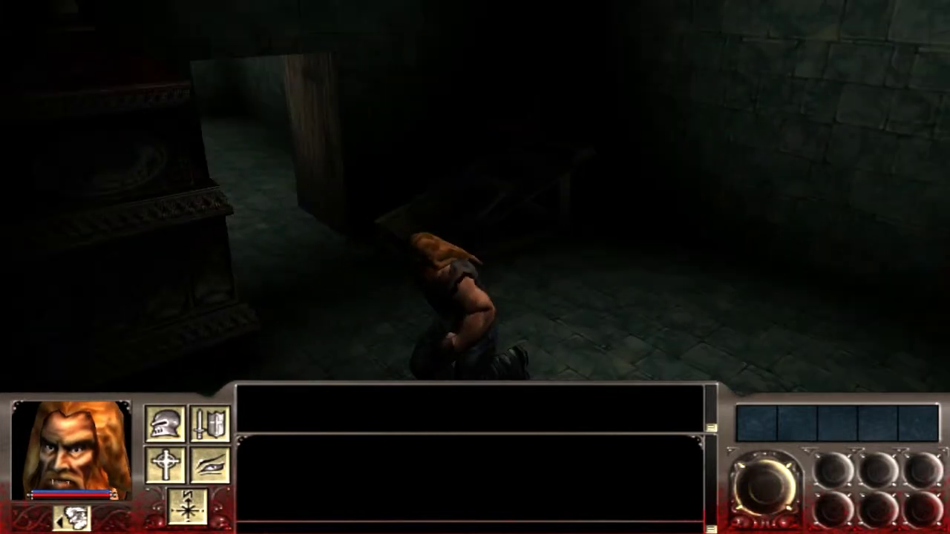
pyautogui.click(671, 348)
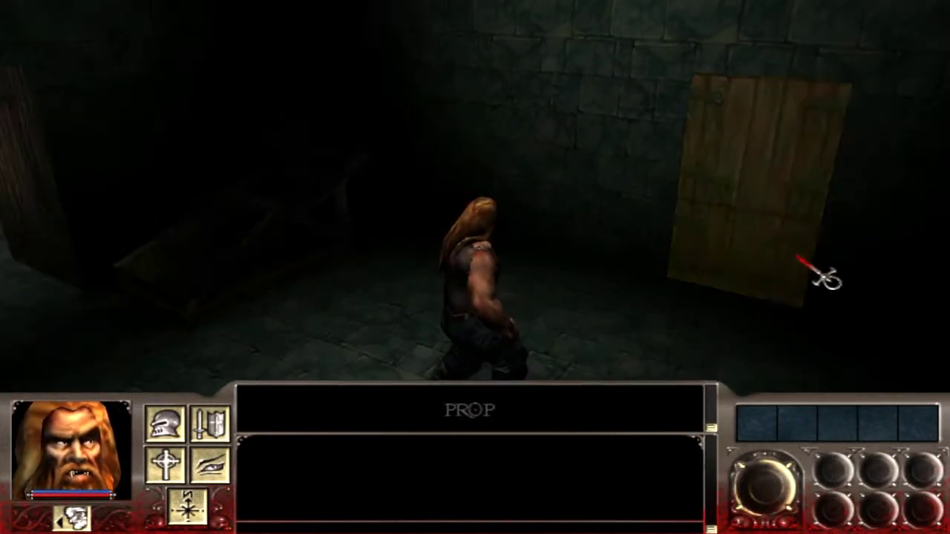
pyautogui.click(797, 256)
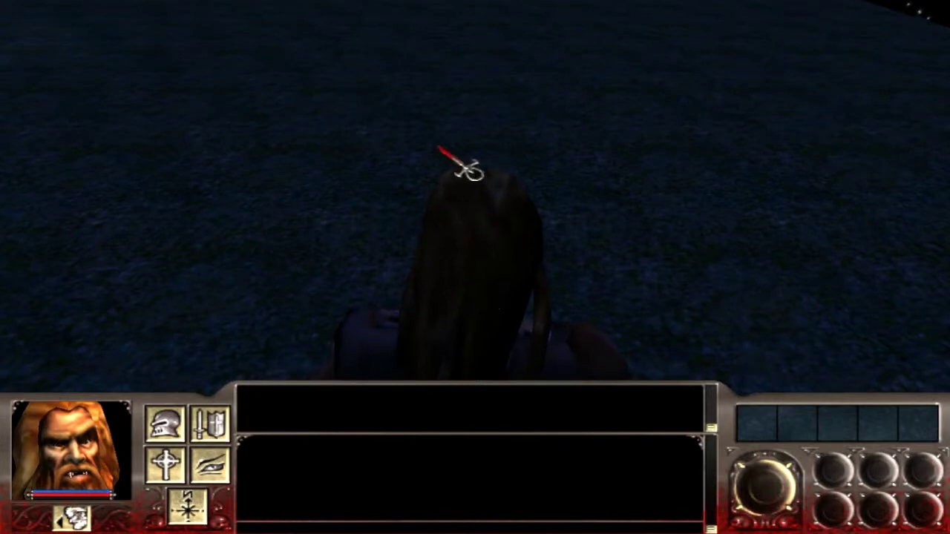
pyautogui.click(437, 147)
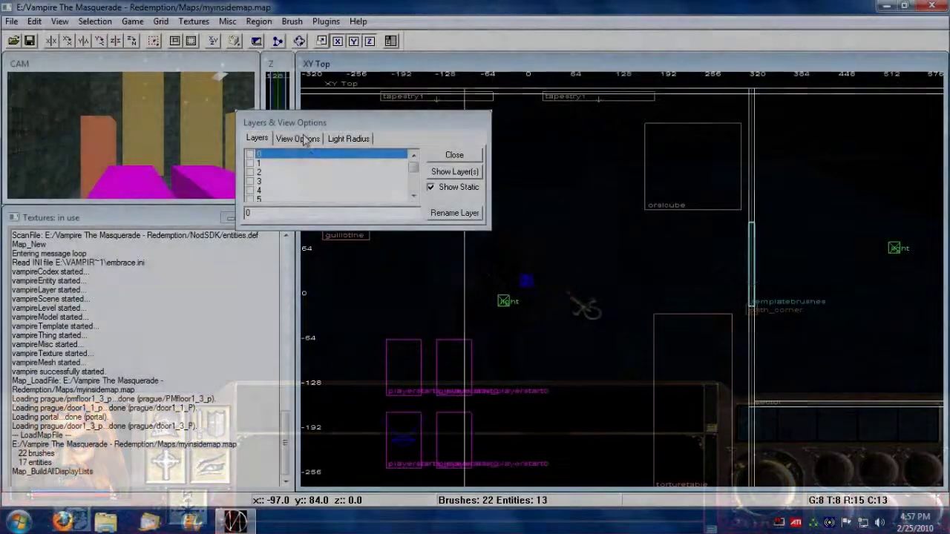
# - In the map editor with myinsidemap.map open, hide sectors in the view options
pyautogui.click(299, 139)
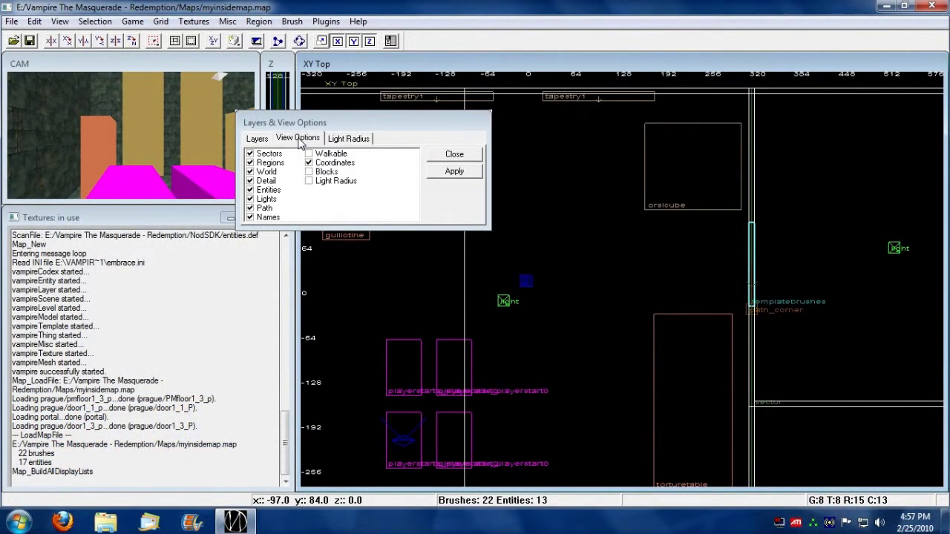
pyautogui.click(250, 153)
pyautogui.click(454, 155)
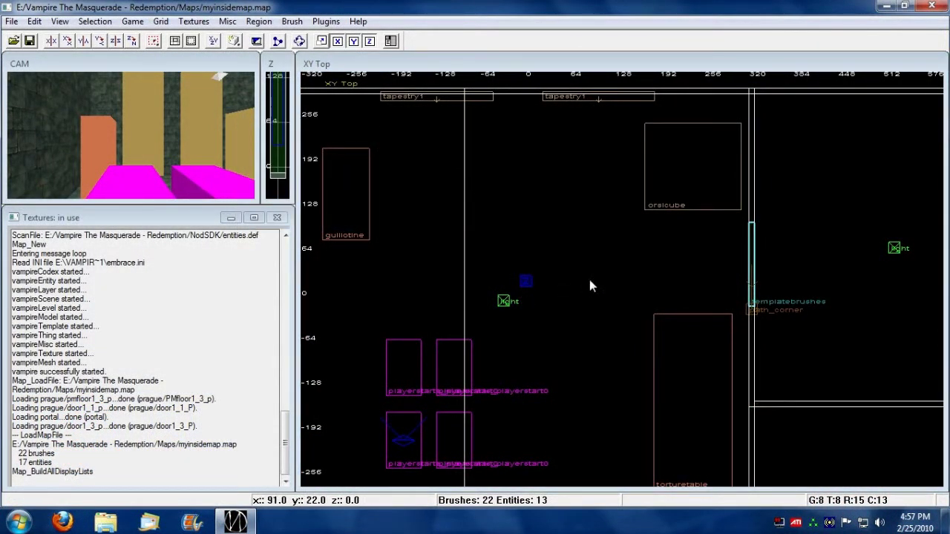
# - Move the camera from the player starts across the room to examine the wooden door in the dividing wall
pyautogui.moveTo(770, 281); pyautogui.dragTo(655, 282, button='right')
pyautogui.press('Right')
pyautogui.press('Right')
pyautogui.press('Right')
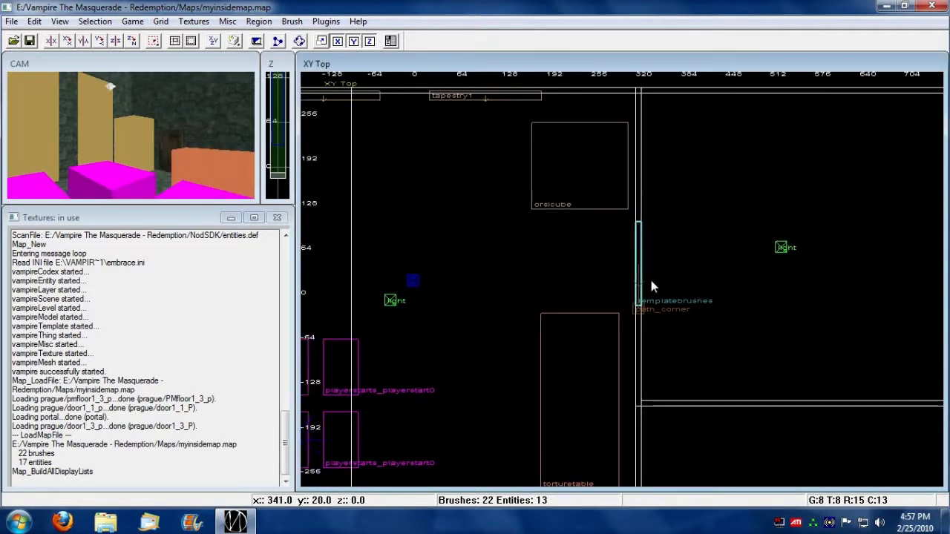
pyautogui.press('z')
pyautogui.press('Up')
pyautogui.press('Up')
pyautogui.press('Up')
pyautogui.press('Up')
pyautogui.press('Up')
pyautogui.press('Up')
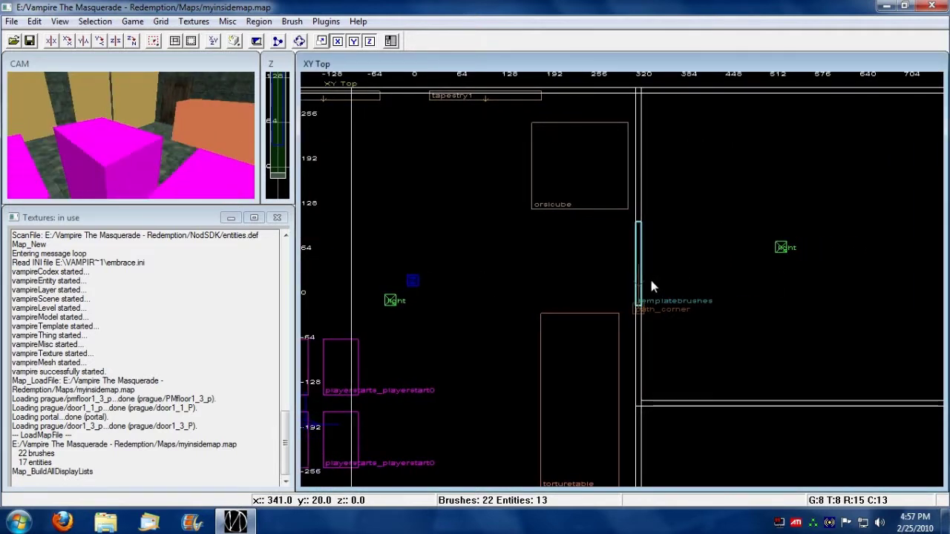
pyautogui.press('Up')
pyautogui.press('Up')
pyautogui.press('Up')
pyautogui.press('Up')
pyautogui.press('Up')
pyautogui.press('Up')
pyautogui.press('Right')
pyautogui.press('Right')
pyautogui.press('Up')
pyautogui.press('Up')
pyautogui.press('Up')
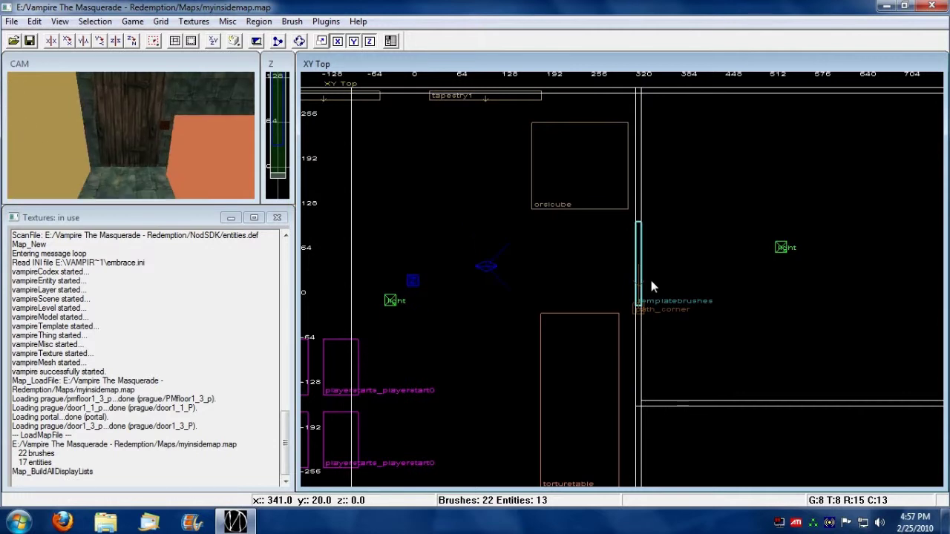
pyautogui.press('Down')
pyautogui.press('Down')
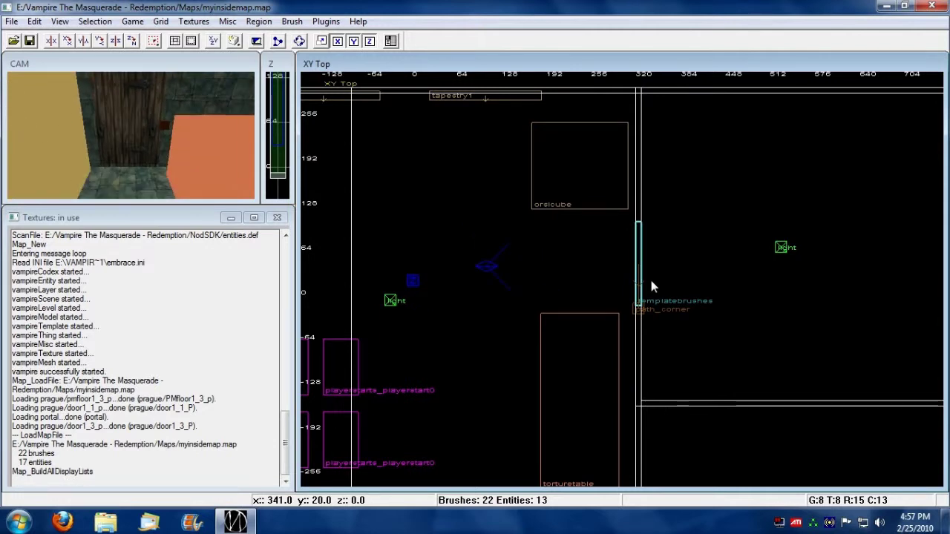
# - Hide entities in the view options and close the layer settings
pyautogui.press('l')
pyautogui.click(250, 190)
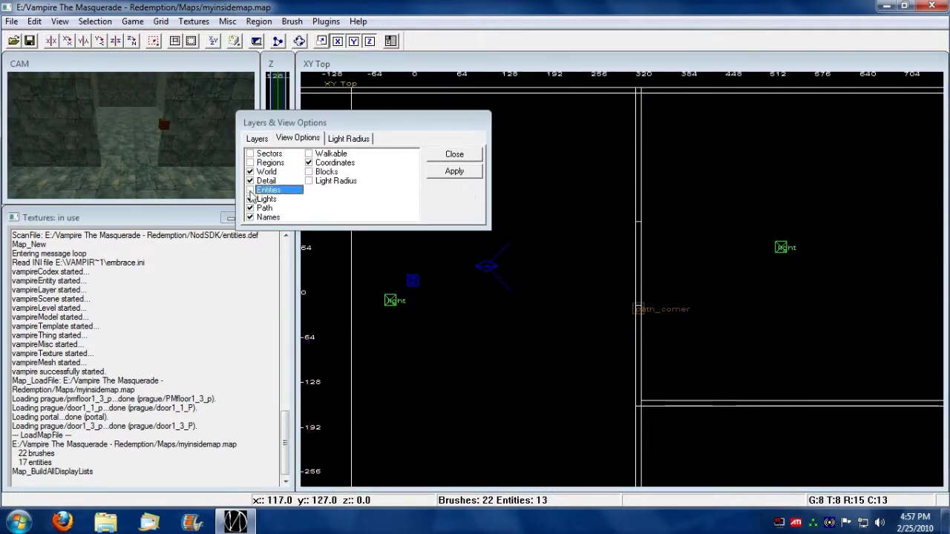
pyautogui.click(454, 154)
# - Move the camera up to the open doorway and examine the floor running beneath it
pyautogui.click(114, 154)
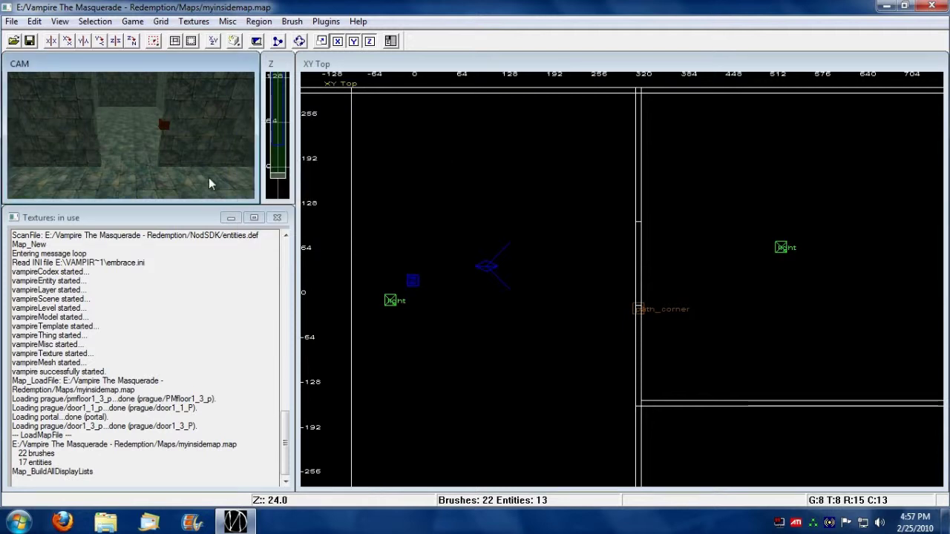
pyautogui.press('Up')
pyautogui.press('Up')
pyautogui.press('Up')
pyautogui.press('Left')
pyautogui.press('Down')
pyautogui.press('Down')
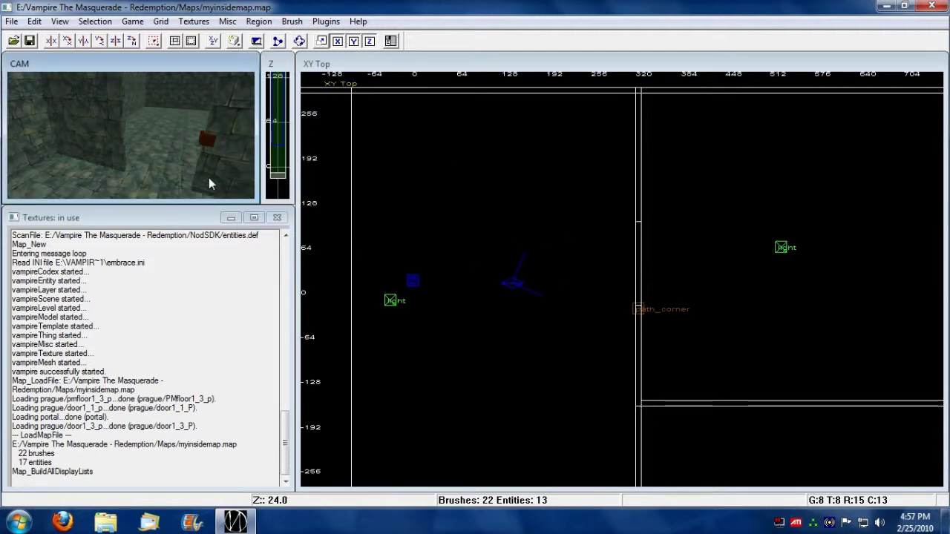
pyautogui.press('Up')
pyautogui.press('Up')
pyautogui.press('Up')
pyautogui.press('Up')
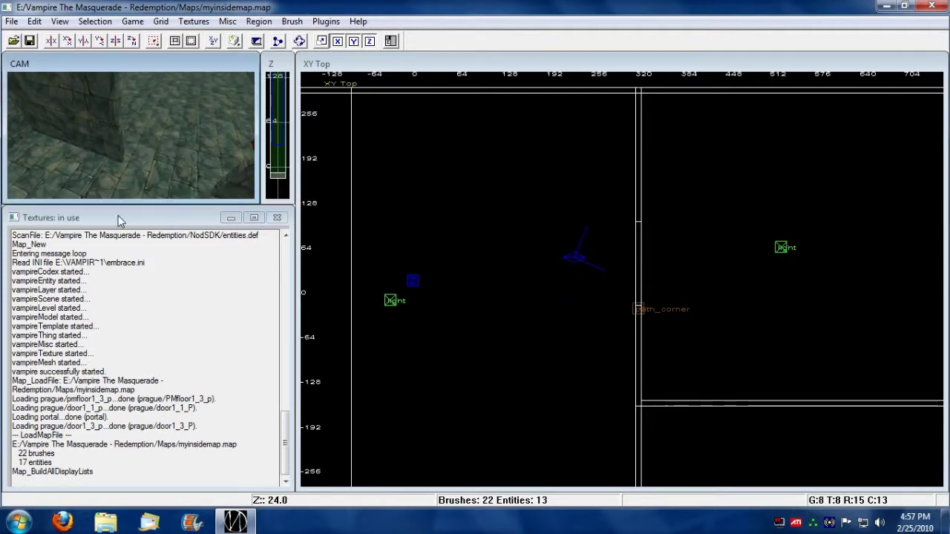
pyautogui.press('Down')
# - Select the floor brushes around the doorway in turn to check their extents, leaving nothing selected
pyautogui.keyDown('shift'); pyautogui.click(150, 156); pyautogui.keyUp('shift')
pyautogui.keyDown('shift'); pyautogui.click(147, 154); pyautogui.keyUp('shift')
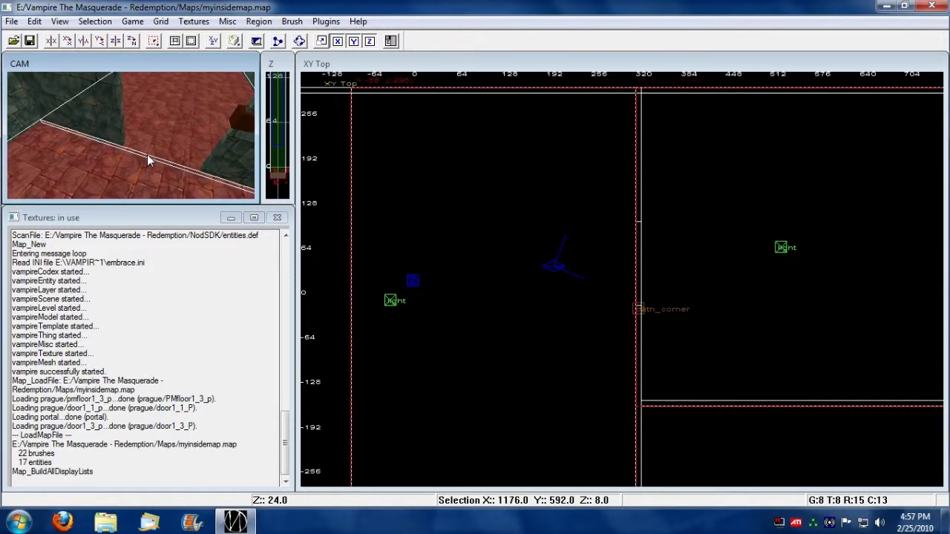
pyautogui.keyDown('shift'); pyautogui.click(147, 155); pyautogui.keyUp('shift')
pyautogui.keyDown('shift'); pyautogui.click(153, 155); pyautogui.keyUp('shift')
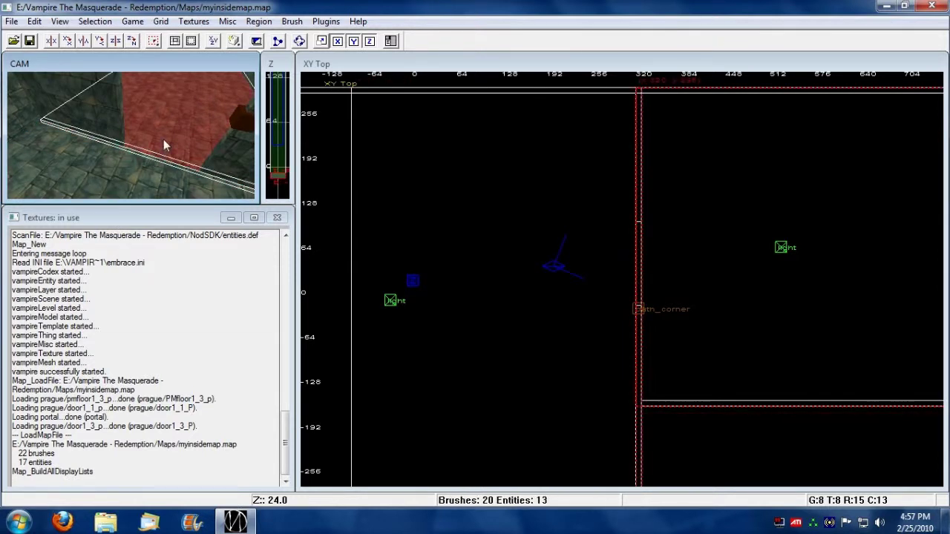
pyautogui.keyDown('shift'); pyautogui.click(164, 138); pyautogui.keyUp('shift')
pyautogui.keyDown('shift'); pyautogui.click(164, 138); pyautogui.keyUp('shift')
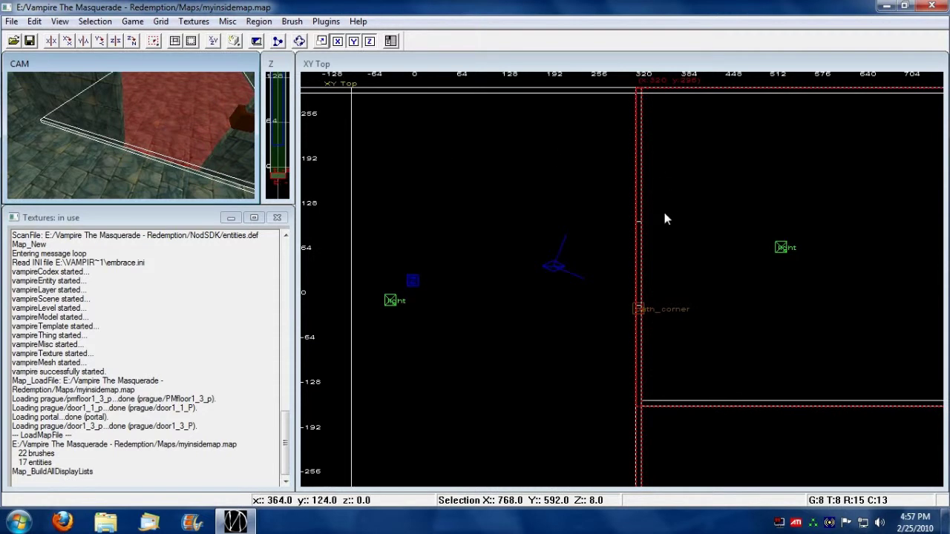
pyautogui.keyDown('shift'); pyautogui.click(166, 119); pyautogui.keyUp('shift')
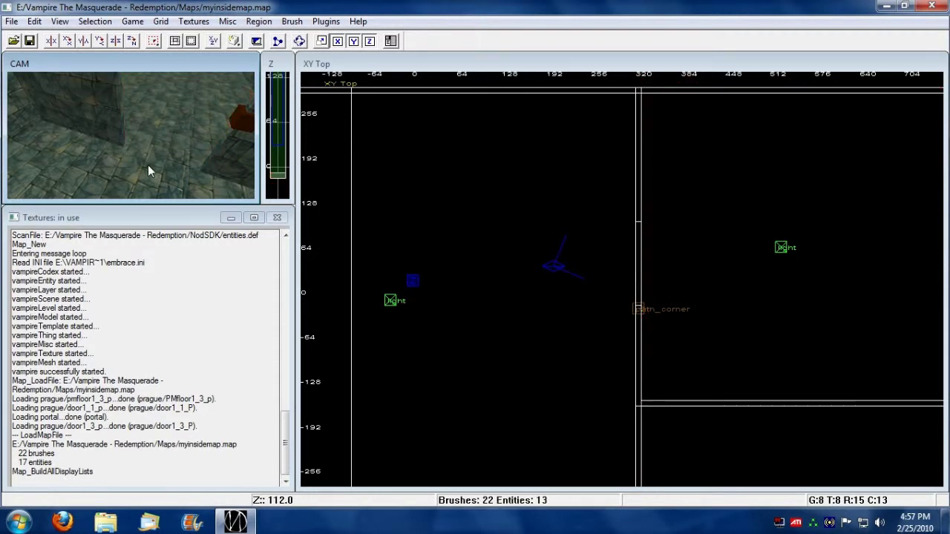
# - Shorten the main room's floor to 392 units and pull the adjoining room's floor edge back to x 360
pyautogui.keyDown('shift'); pyautogui.click(148, 165); pyautogui.keyUp('shift')
pyautogui.moveTo(719, 326); pyautogui.dragTo(708, 328)
pyautogui.press('Escape')
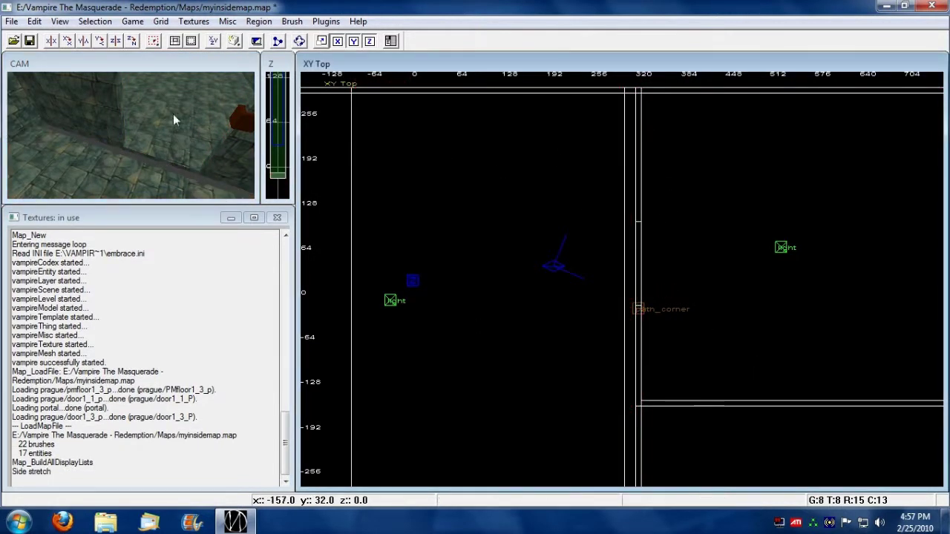
pyautogui.keyDown('shift'); pyautogui.click(173, 113); pyautogui.keyUp('shift')
pyautogui.moveTo(536, 356); pyautogui.dragTo(564, 352)
pyautogui.press('Escape')
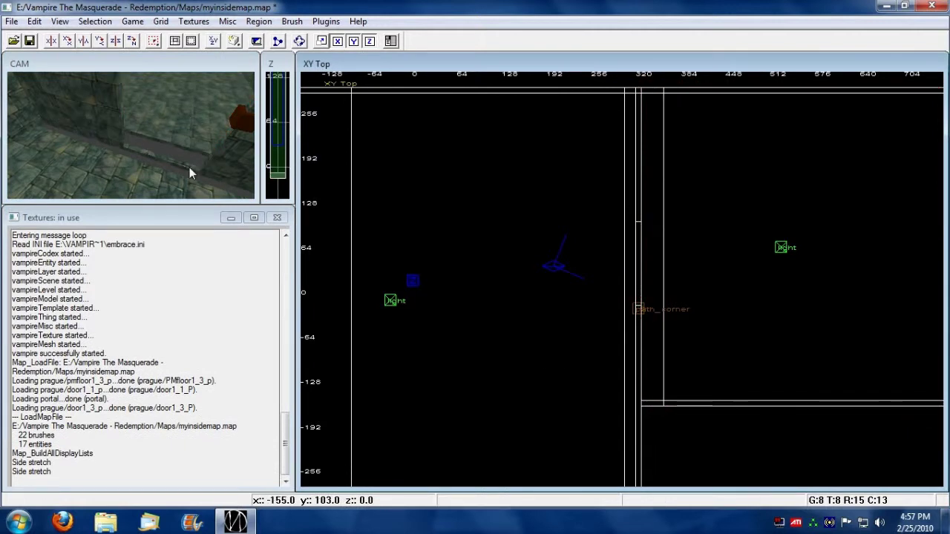
# - Enlarge the camera view and examine the gaps at the doorway, checking the dividing wall brush by selecting it
pyautogui.press('Right')
pyautogui.press('Up')
pyautogui.press('Up')
pyautogui.press('Left')
pyautogui.press('Left')
pyautogui.press('Down')
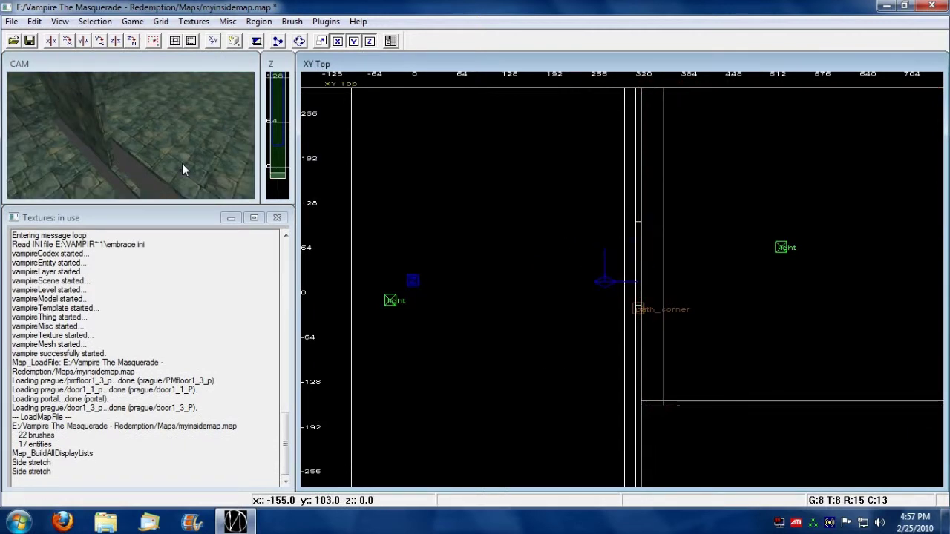
pyautogui.press('z')
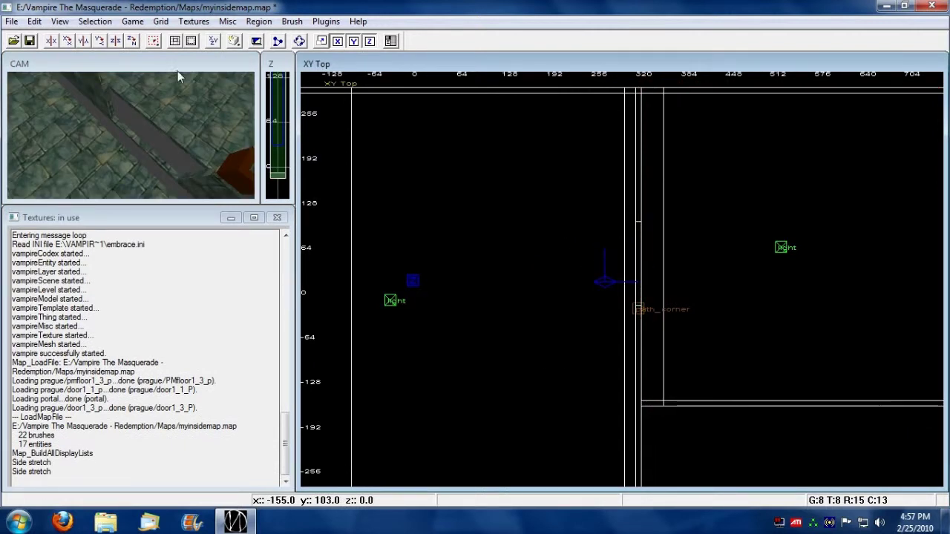
pyautogui.doubleClick(178, 64)
pyautogui.moveTo(224, 164)
pyautogui.mouseDown(button='right')
pyautogui.moveTo(302, 269)
pyautogui.moveTo(368, 262)
pyautogui.moveTo(304, 245)
pyautogui.mouseUp(button='right')
pyautogui.keyDown('shift'); pyautogui.click(273, 244); pyautogui.keyUp('shift')
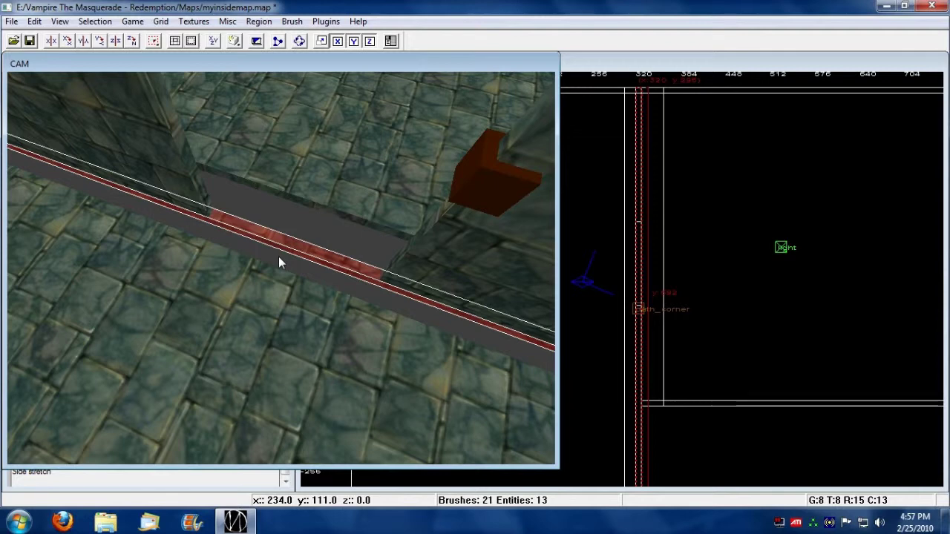
pyautogui.press('Escape')
# - Stretch the main room's floor back to 416 units and extend the adjoining room's floor back to the dividing wall
pyautogui.keyDown('shift'); pyautogui.click(278, 262); pyautogui.keyUp('shift')
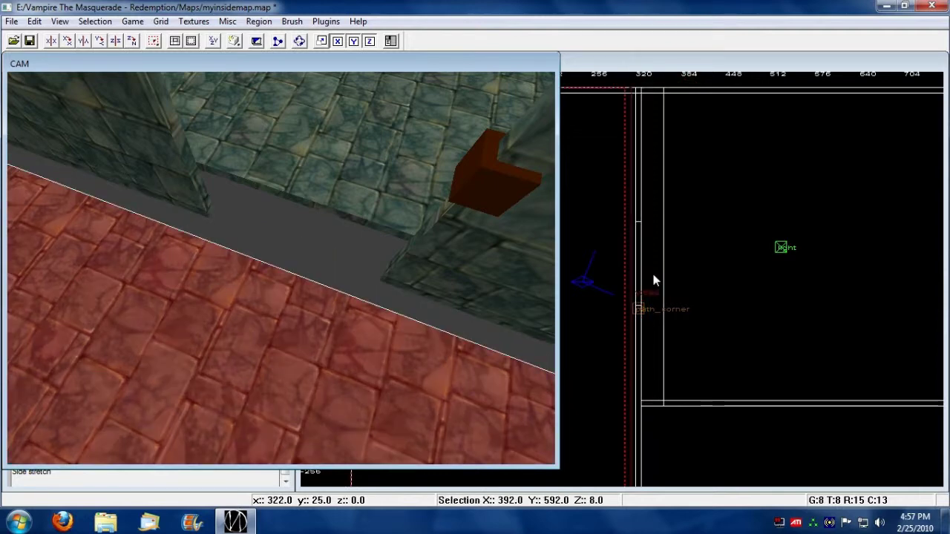
pyautogui.click(656, 266)
pyautogui.moveTo(656, 266); pyautogui.dragTo(665, 256)
pyautogui.press('Escape')
pyautogui.keyDown('shift'); pyautogui.click(260, 196); pyautogui.keyUp('shift')
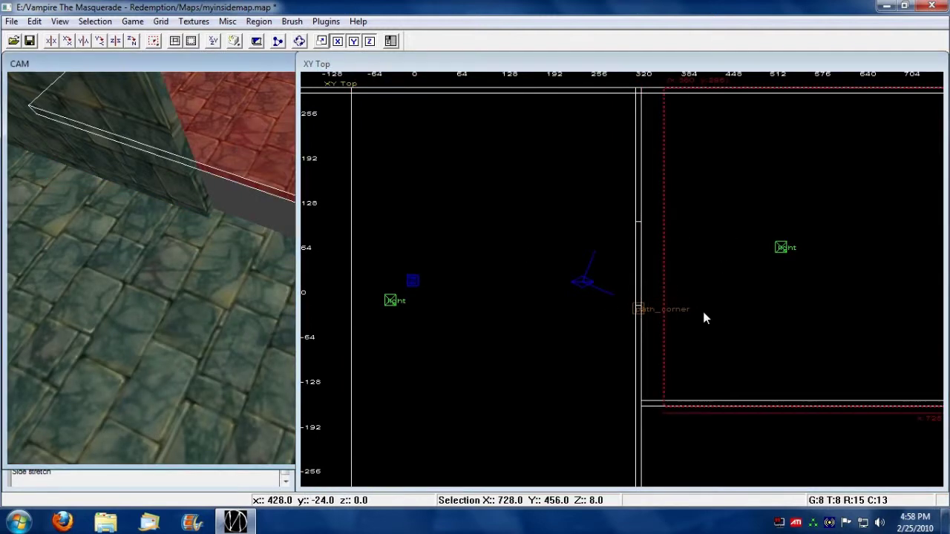
pyautogui.moveTo(605, 302); pyautogui.dragTo(585, 304)
pyautogui.press('Escape')
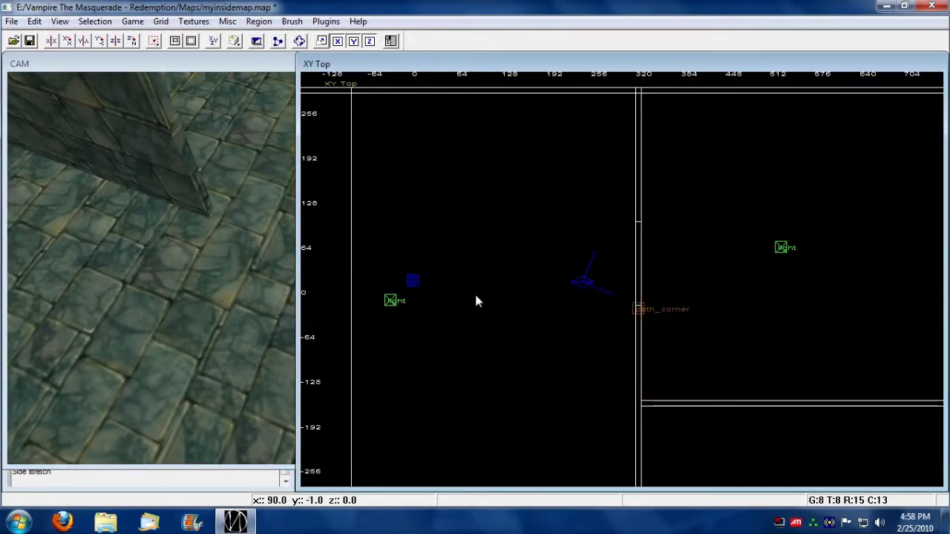
pyautogui.keyDown('shift'); pyautogui.click(185, 301); pyautogui.keyUp('shift')
pyautogui.press('Escape')
# - Show sectors, regions and entities again in the view options and close the layer settings
pyautogui.press('Down')
pyautogui.press('Down')
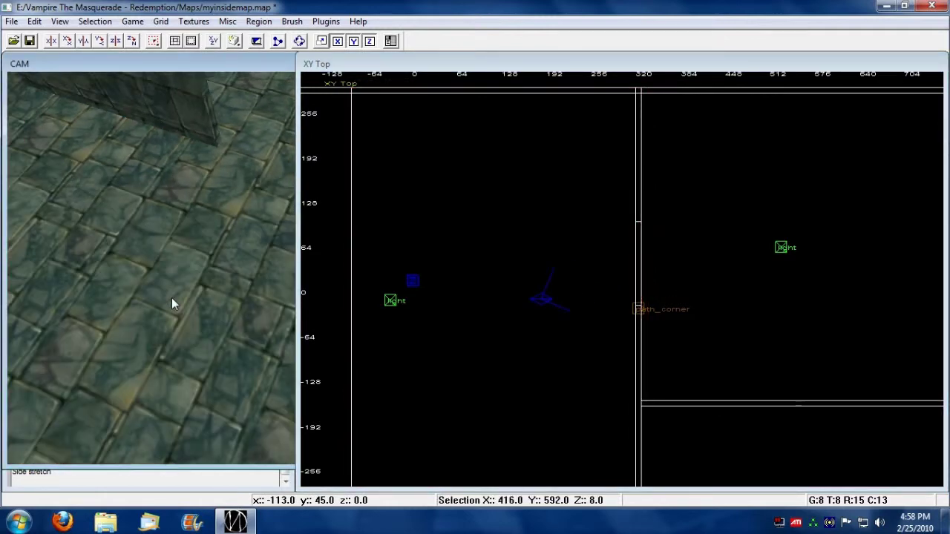
pyautogui.press('l')
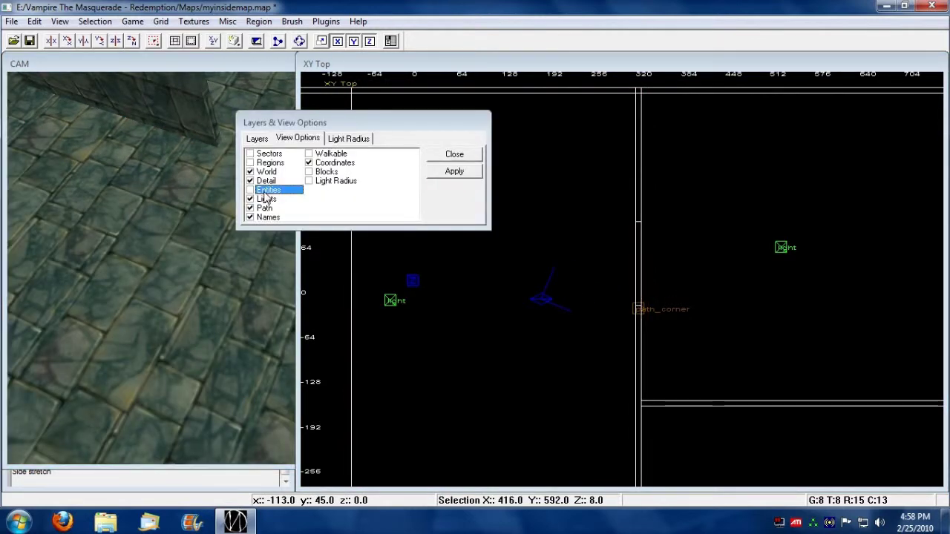
pyautogui.click(251, 190)
pyautogui.click(250, 153)
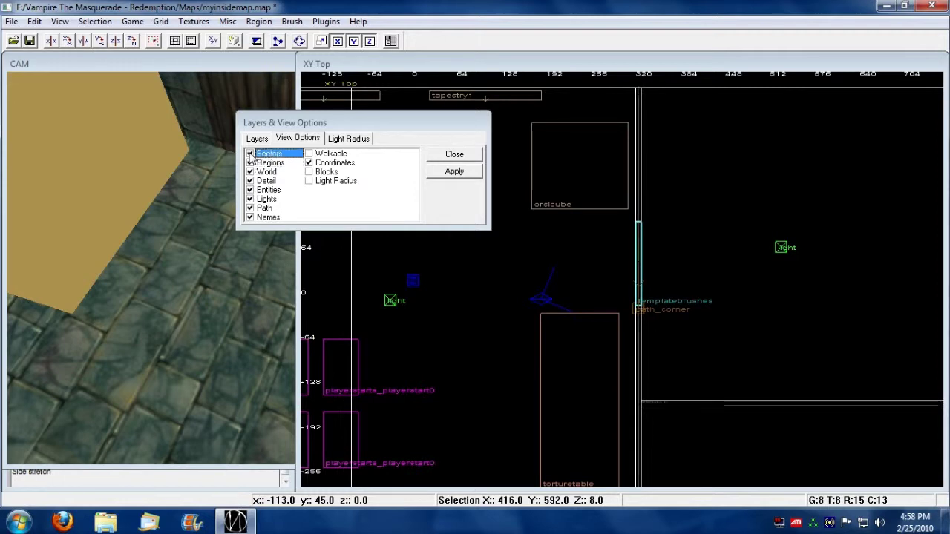
pyautogui.click(454, 153)
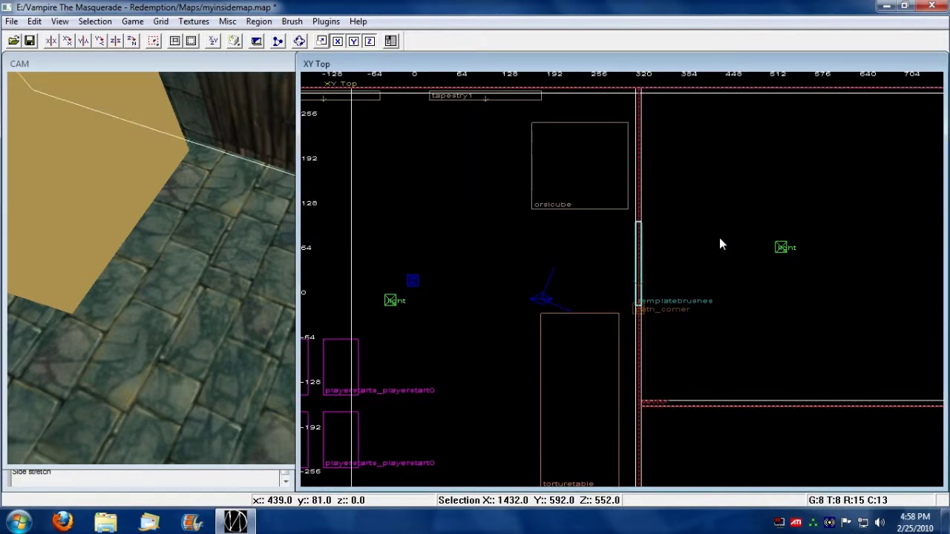
# - Return the camera view to its normal size and clear the sector selection
pyautogui.moveTo(195, 184); pyautogui.dragTo(158, 188, button='right')
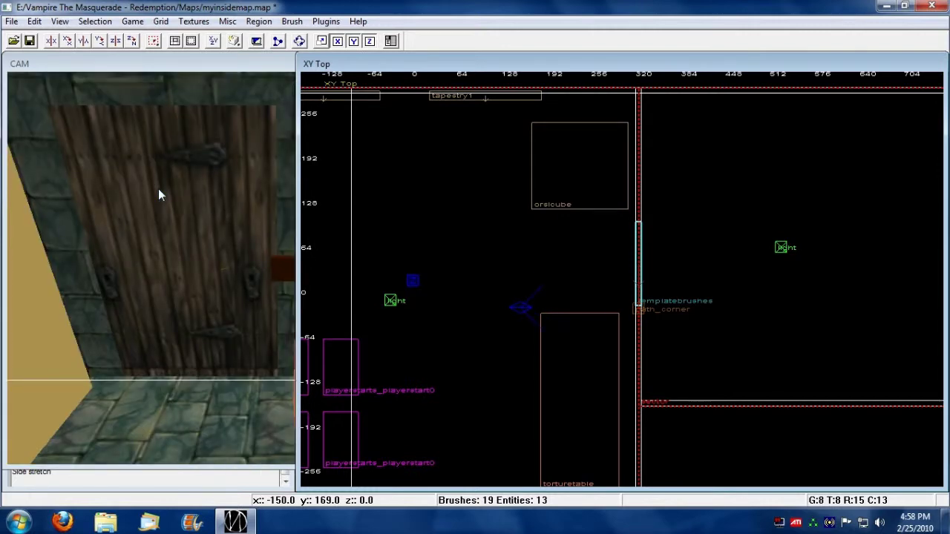
pyautogui.rightClick(158, 188)
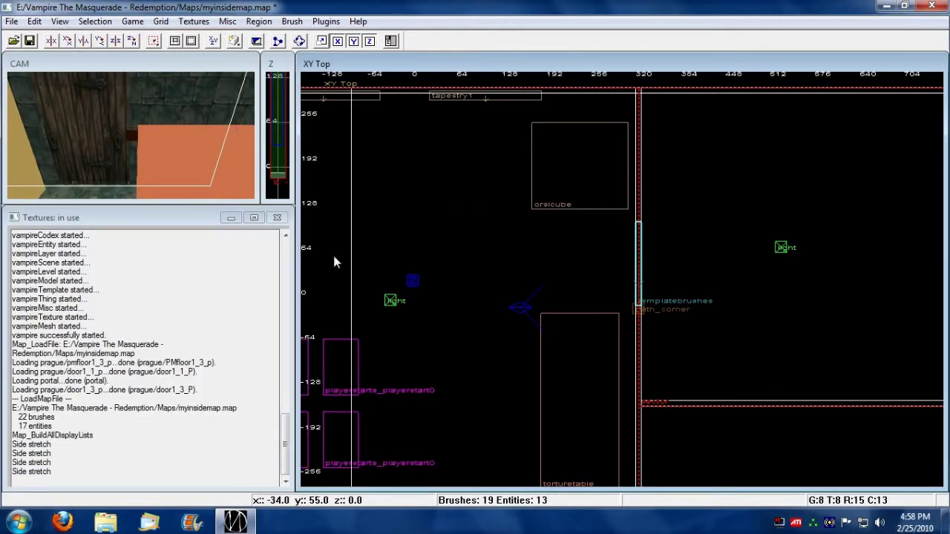
pyautogui.click(115, 159)
pyautogui.press('Escape')
# - Move the camera through the door and along the adjoining room to examine its walls and floor
pyautogui.press('Up')
pyautogui.press('Up')
pyautogui.press('Up')
pyautogui.press('Up')
pyautogui.press('Up')
pyautogui.press('Up')
pyautogui.press('Up')
pyautogui.press('Up')
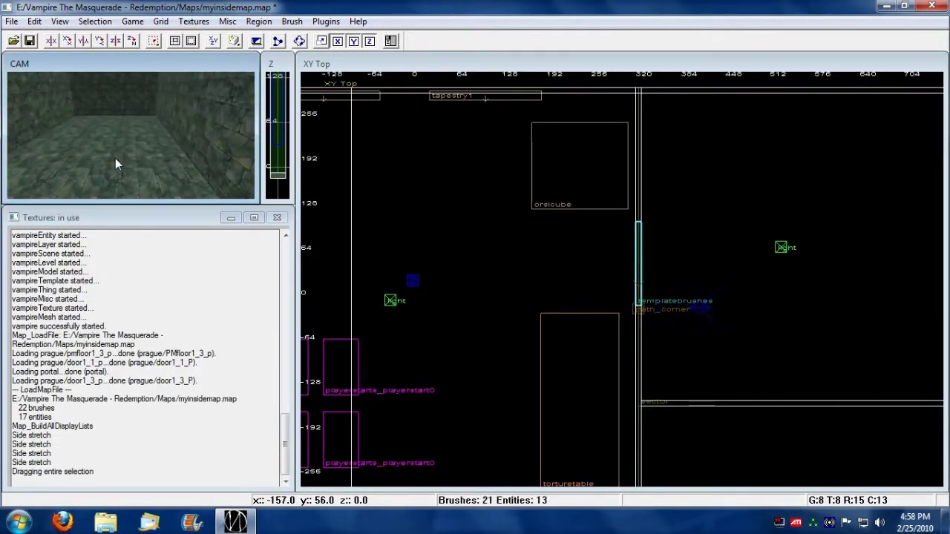
pyautogui.press('Up')
pyautogui.press('Up')
pyautogui.press('Left')
pyautogui.press('a')
pyautogui.press('Right')
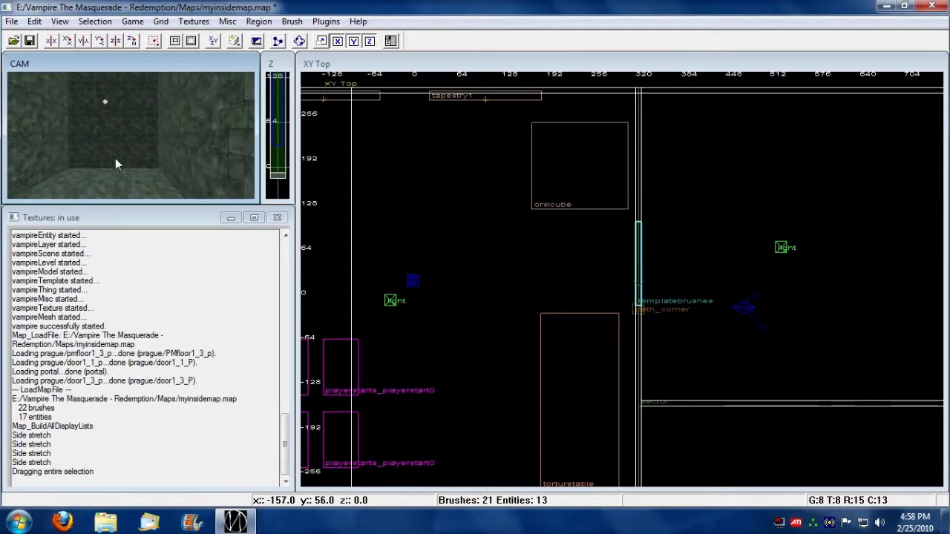
pyautogui.press('Up')
pyautogui.press('Up')
pyautogui.press('Up')
pyautogui.press('Up')
pyautogui.press('Up')
pyautogui.press('Left')
pyautogui.press('z')
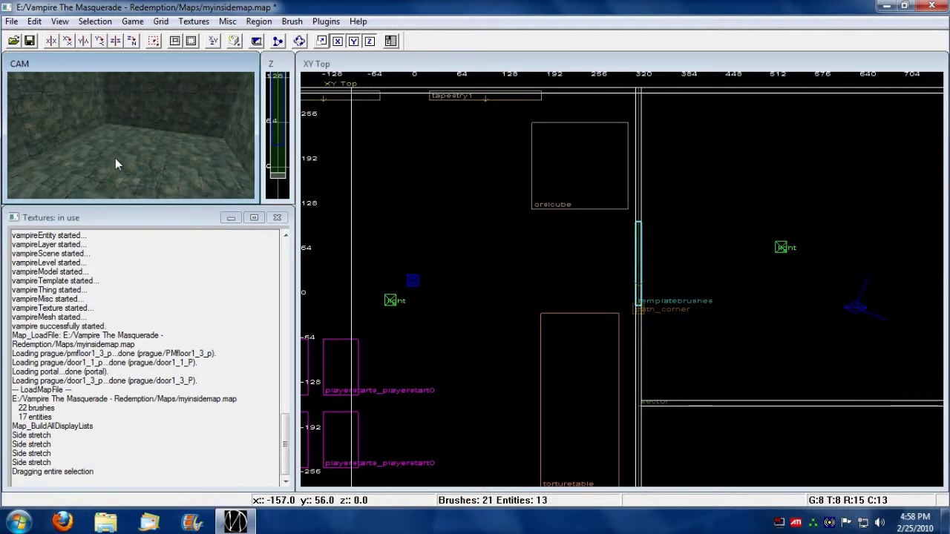
# - Turn the camera around the far part of the adjoining room and examine its end wall
pyautogui.press('a')
pyautogui.press('Left')
pyautogui.press('Left')
pyautogui.press('Left')
pyautogui.press('Left')
pyautogui.press('Left')
pyautogui.press('Right')
pyautogui.press('Right')
pyautogui.press('Right')
pyautogui.press('Right')
pyautogui.press('Right')
pyautogui.press('Right')
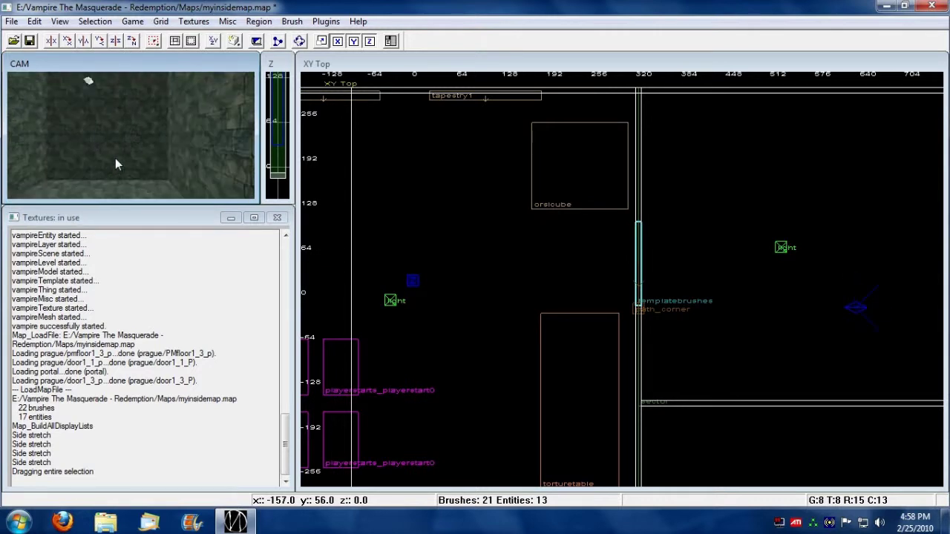
pyautogui.press('Left')
pyautogui.press('d')
pyautogui.press('d')
pyautogui.press('d')
pyautogui.press('z')
pyautogui.press('Up')
pyautogui.press('Up')
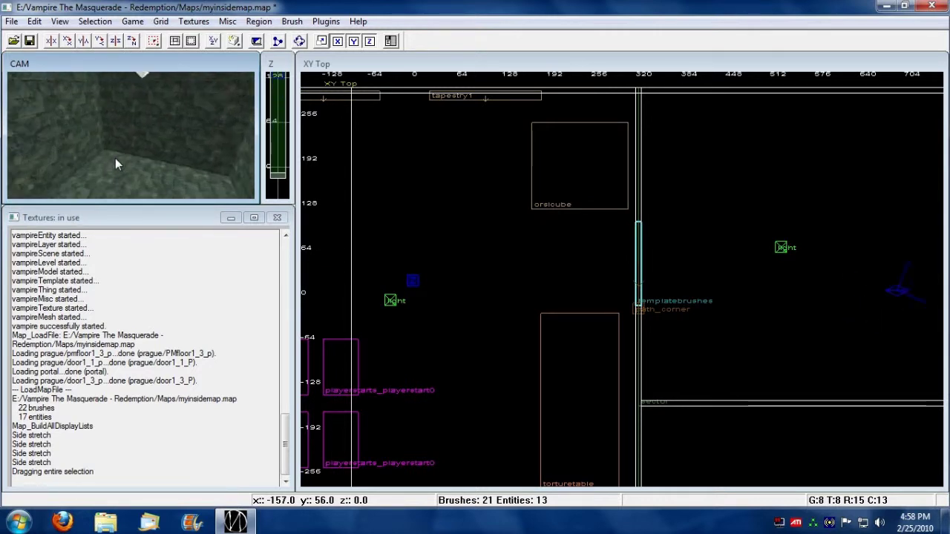
pyautogui.press('Up')
pyautogui.press('Right')
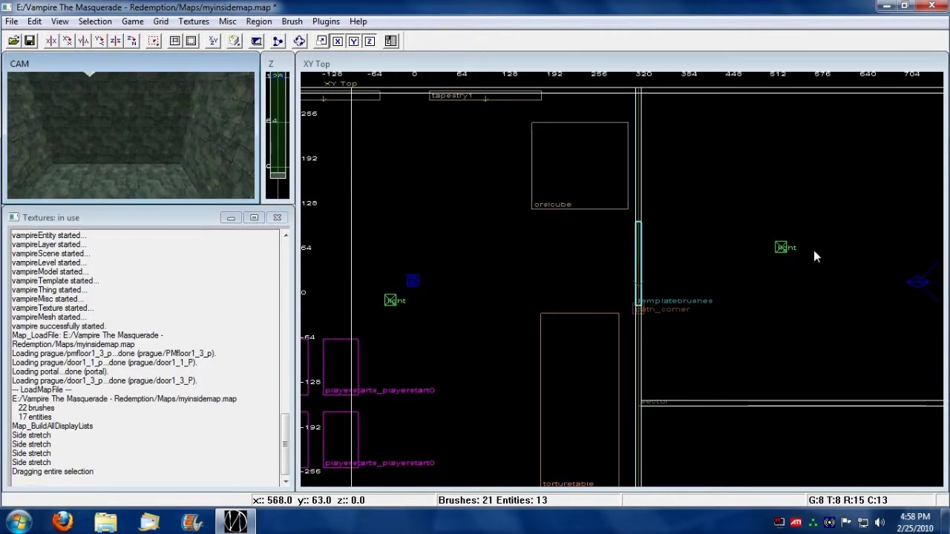
# - Select the end wall of the adjoining room and stretch its inner face inward to make it 32 units thick
pyautogui.moveTo(814, 255); pyautogui.dragTo(436, 213, button='right')
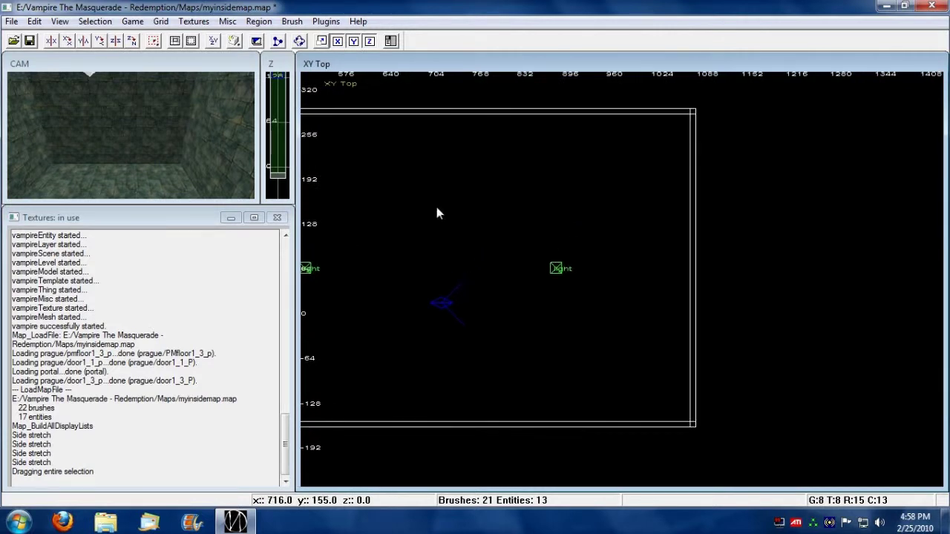
pyautogui.keyDown('shift'); pyautogui.click(185, 123); pyautogui.keyUp('shift')
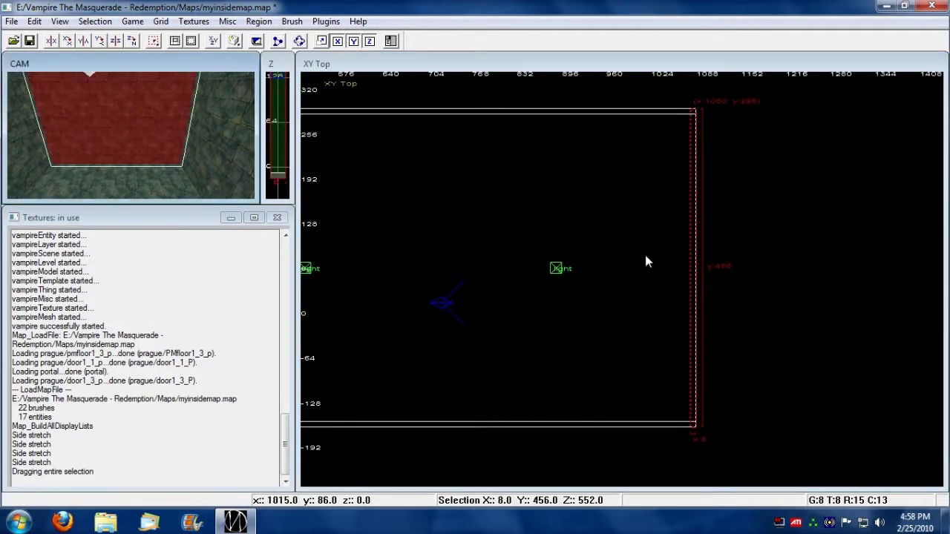
pyautogui.moveTo(645, 258); pyautogui.dragTo(627, 259)
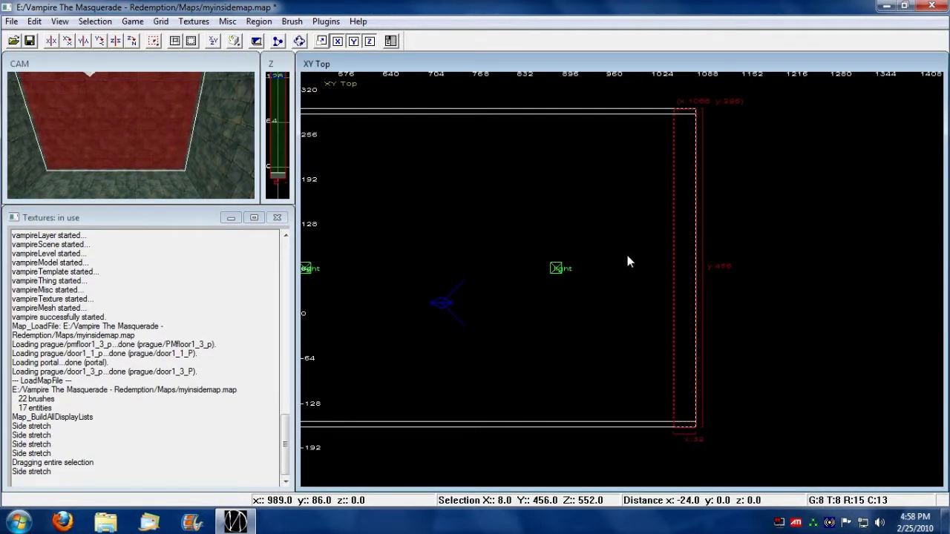
# - Draw a new brush about 8 by 336 units along the inner face of the adjoining room's end wall
pyautogui.press('Escape')
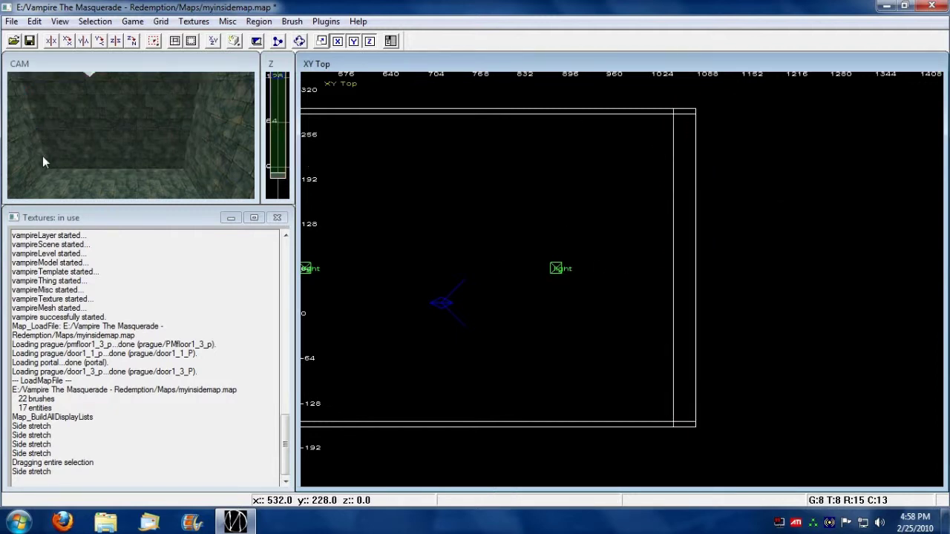
pyautogui.moveTo(42, 157); pyautogui.dragTo(144, 125, button='right')
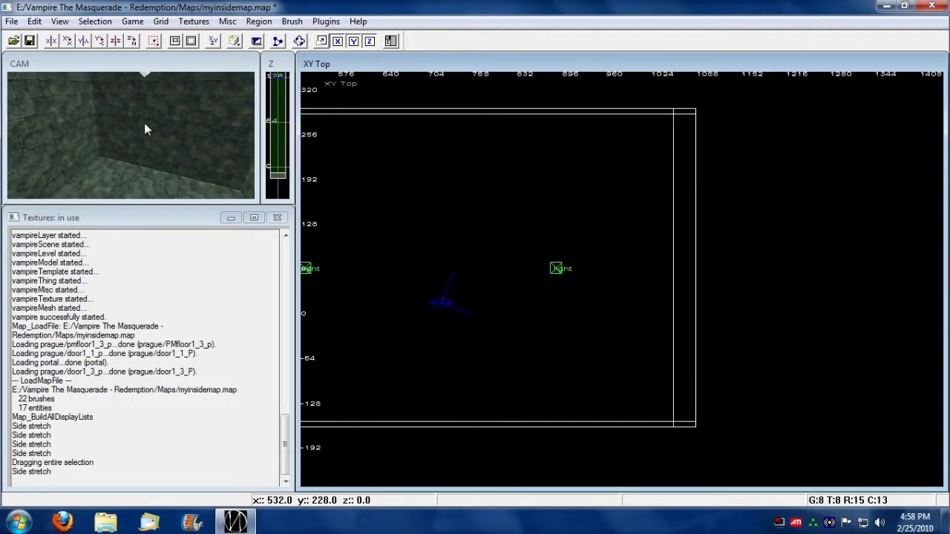
pyautogui.moveTo(144, 130); pyautogui.dragTo(145, 154, button='right')
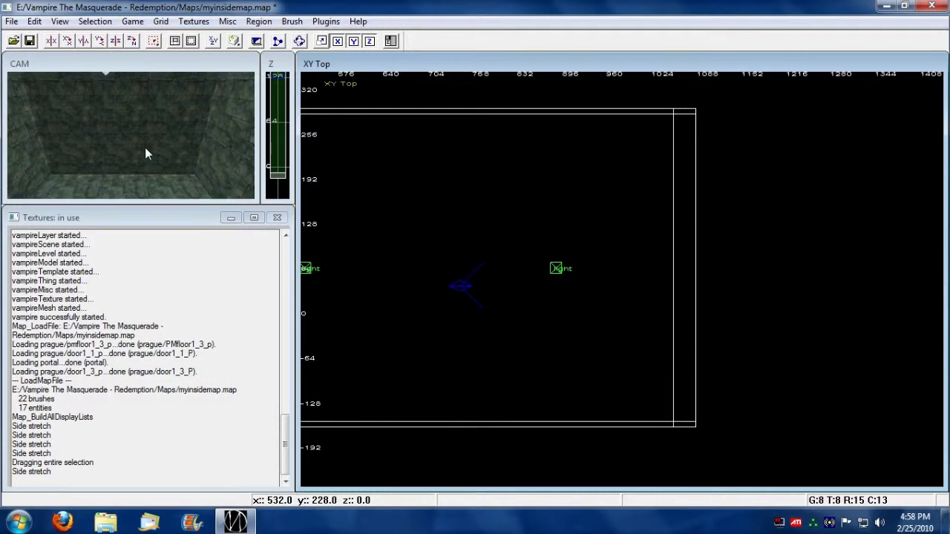
pyautogui.moveTo(665, 159); pyautogui.dragTo(670, 384)
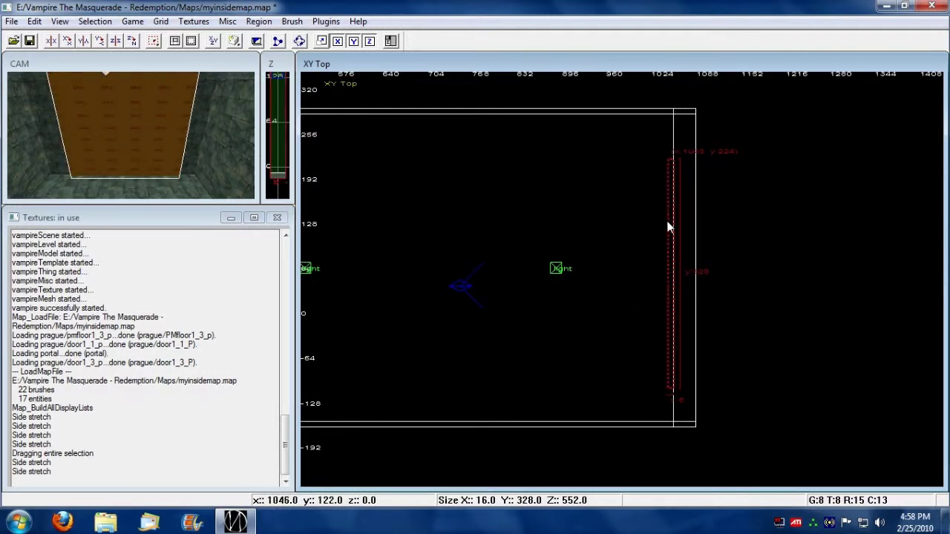
pyautogui.moveTo(669, 166); pyautogui.dragTo(670, 153)
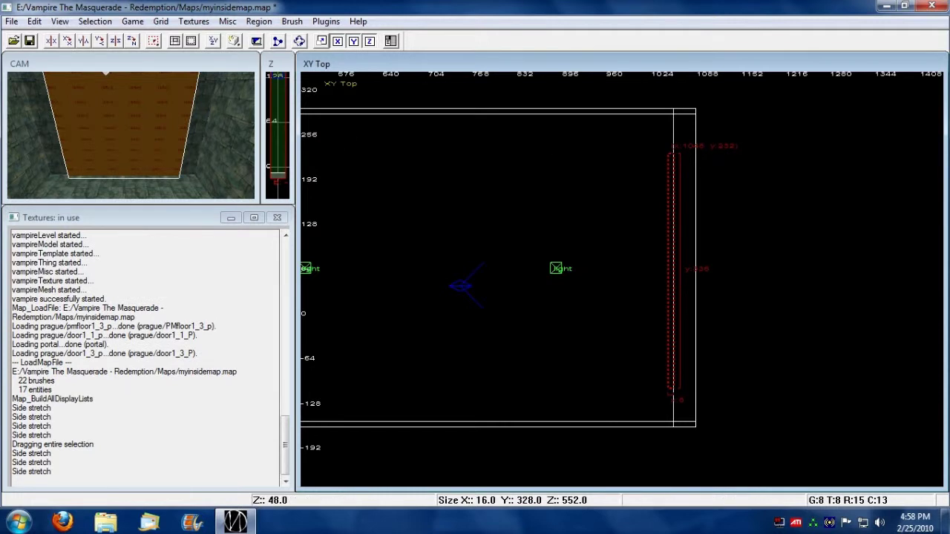
# - Load all textures of the vienna set into the texture browser
pyautogui.press('t')
pyautogui.click(193, 21)
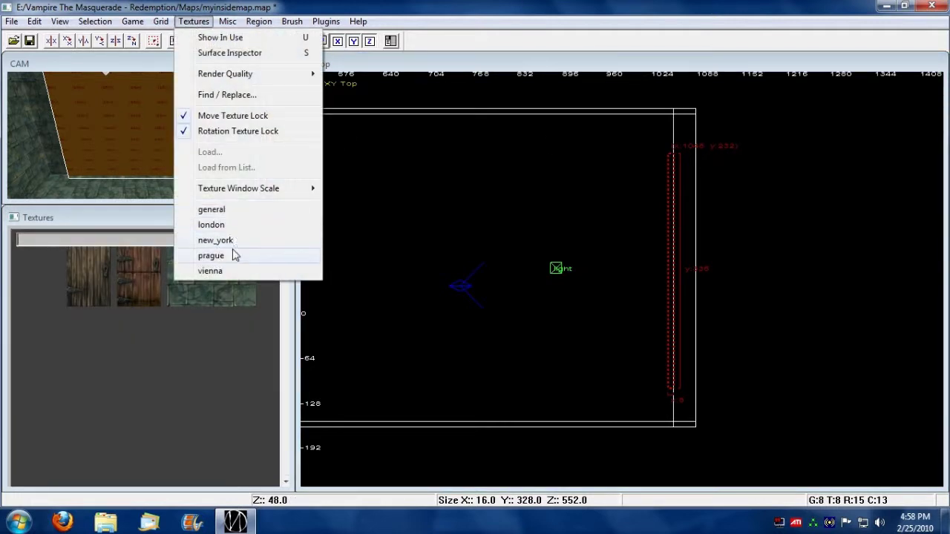
pyautogui.click(215, 271)
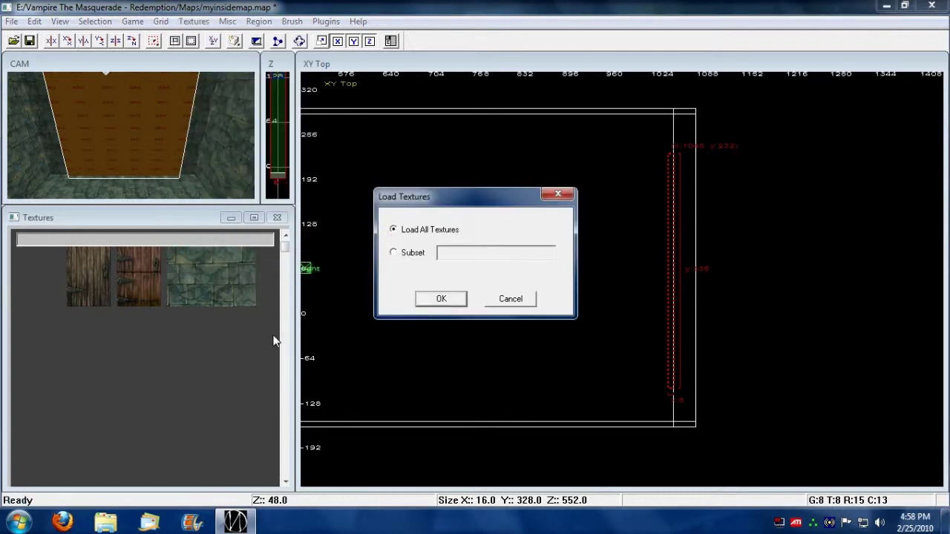
pyautogui.press('Return')
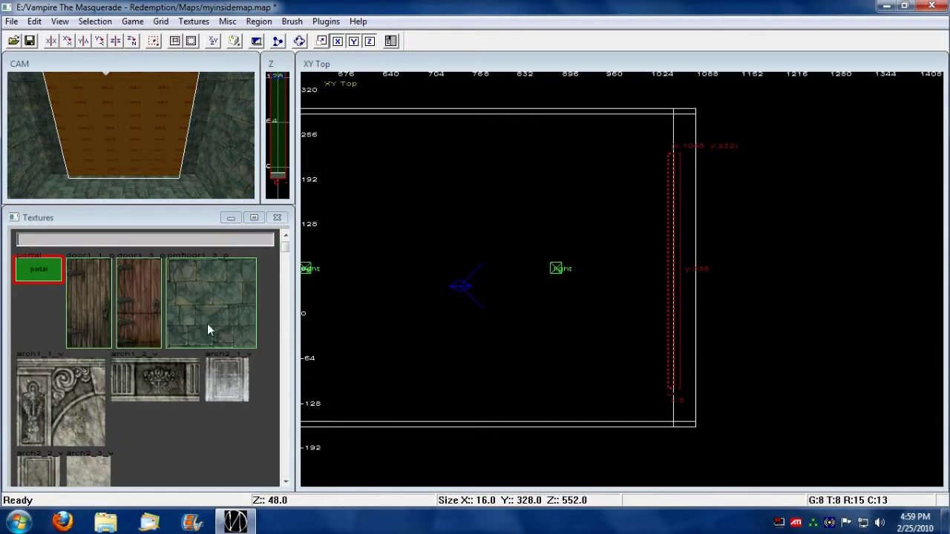
# - Try a tan plaster wall texture and the hhwall1_9_v texture on the new brush
pyautogui.moveTo(284, 246); pyautogui.dragTo(282, 330)
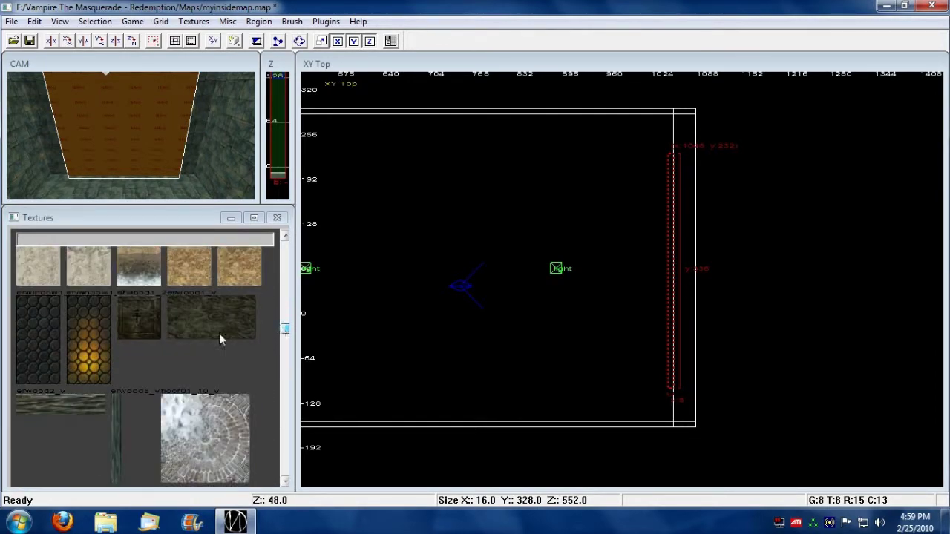
pyautogui.moveTo(284, 327); pyautogui.dragTo(285, 325)
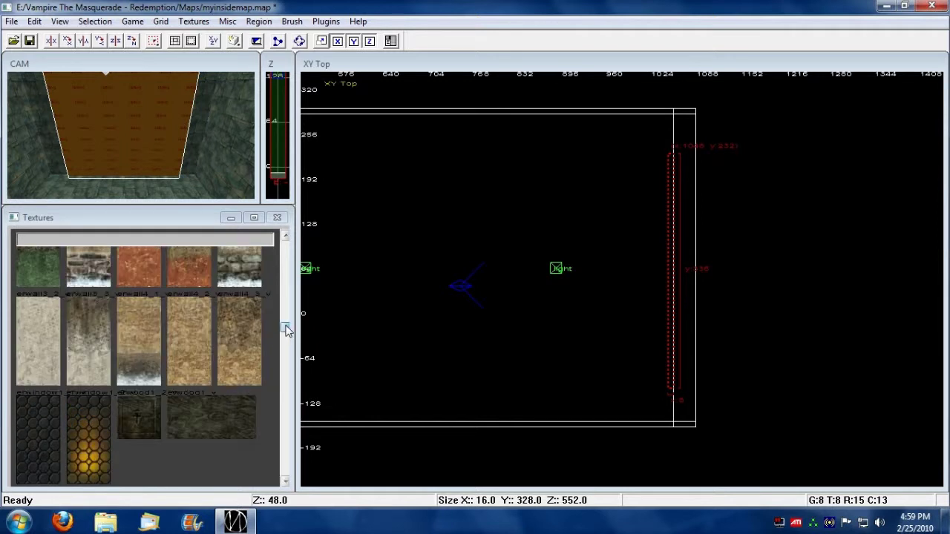
pyautogui.click(184, 328)
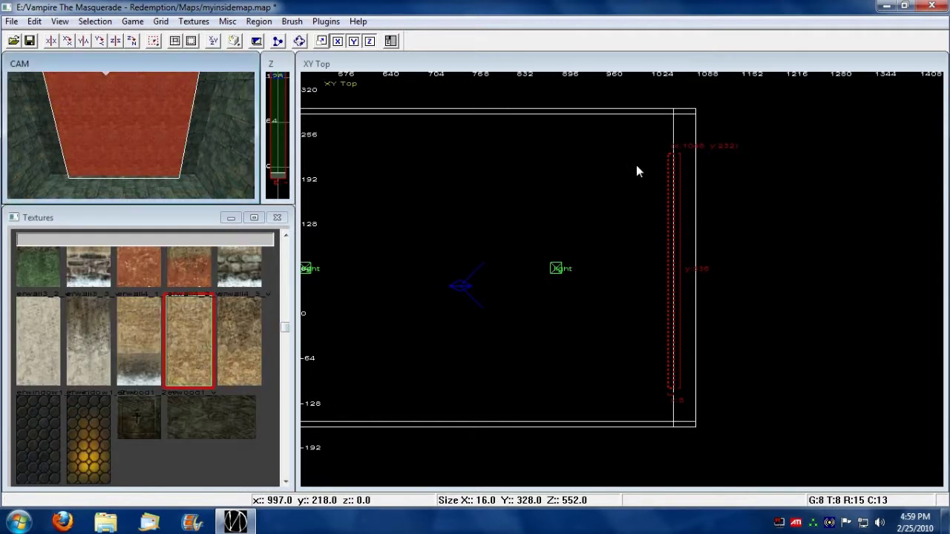
pyautogui.moveTo(287, 331); pyautogui.dragTo(287, 379)
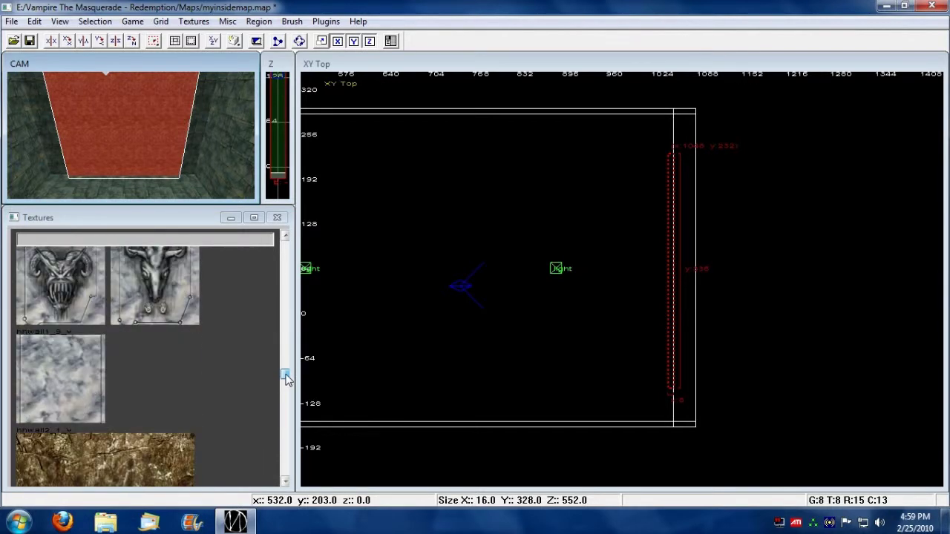
pyautogui.click(61, 384)
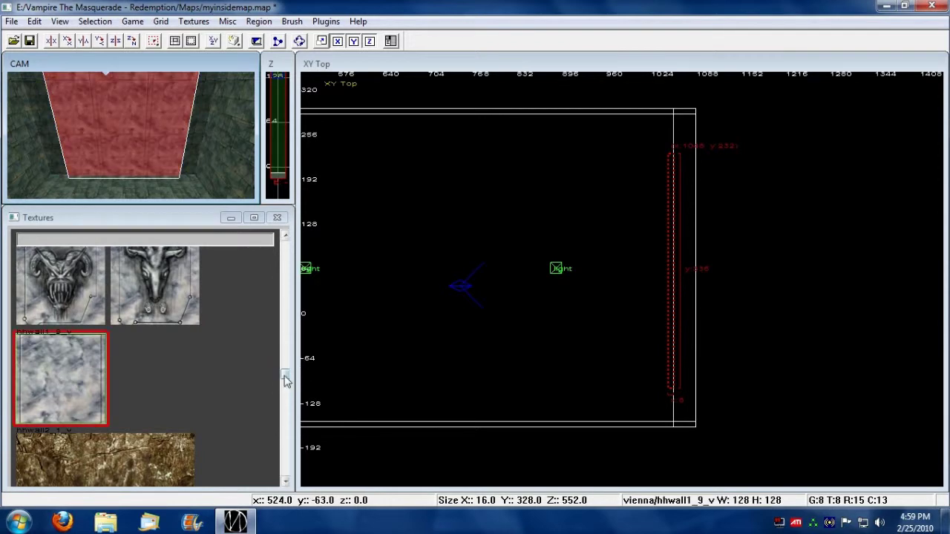
# - Apply the orfloor1_2_v texture to the new brush and fit it through the end wall's full thickness of 32 units
pyautogui.moveTo(289, 377); pyautogui.dragTo(285, 408)
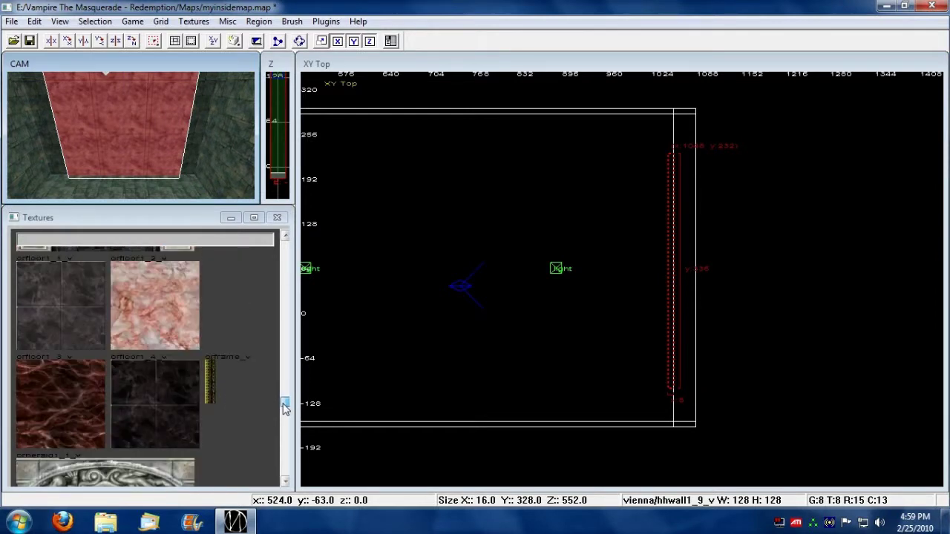
pyautogui.click(145, 318)
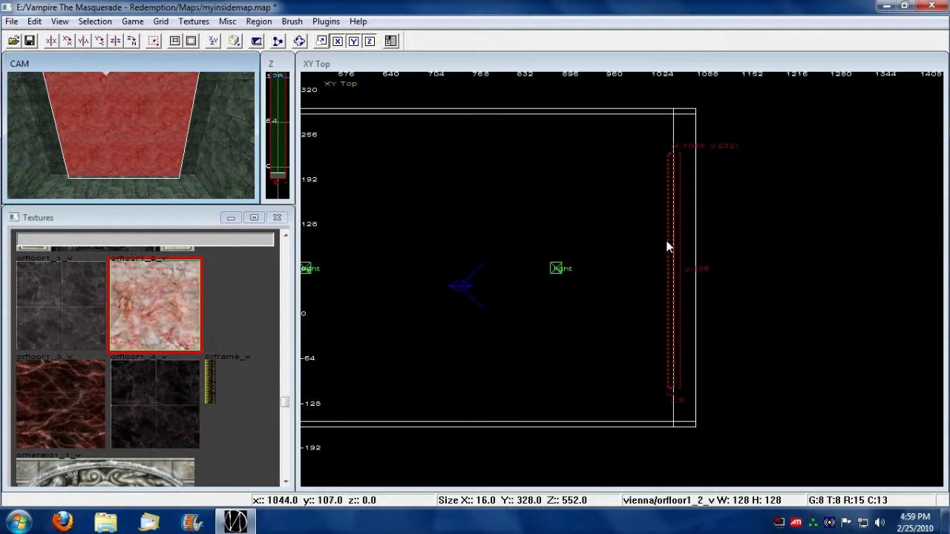
pyautogui.moveTo(670, 245)
pyautogui.mouseDown()
pyautogui.moveTo(702, 245)
pyautogui.moveTo(723, 260)
pyautogui.mouseUp()
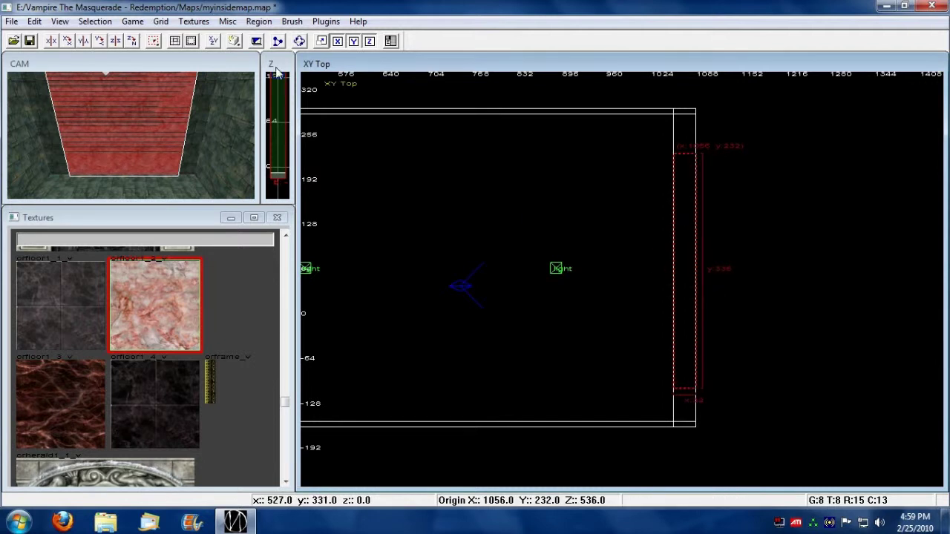
# - Raise the textured brush's bottom edge above the floor and lower its top to make it 288 units tall
pyautogui.hotkey('ctrl', 'Tab')
pyautogui.moveTo(633, 401); pyautogui.dragTo(636, 352)
pyautogui.moveTo(674, 221); pyautogui.dragTo(673, 221, button='right')
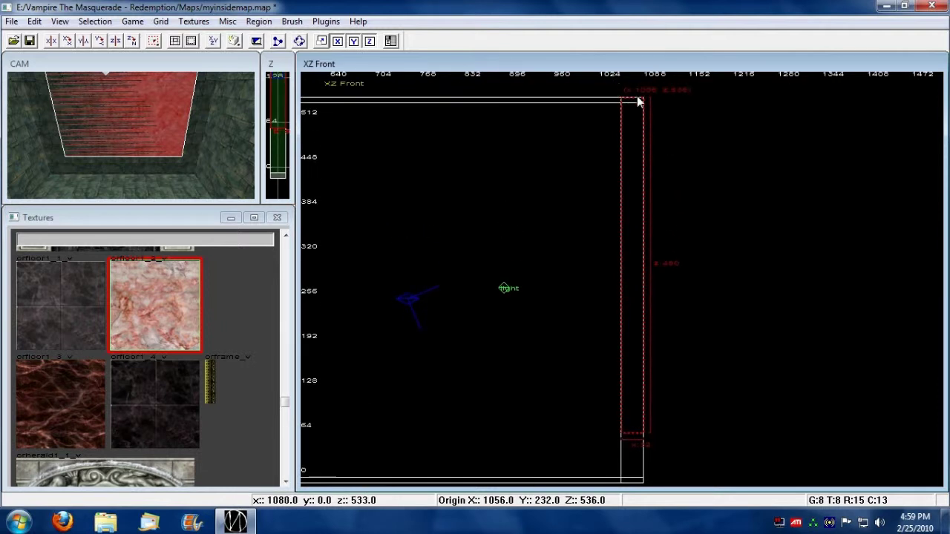
pyautogui.moveTo(635, 89); pyautogui.dragTo(633, 217)
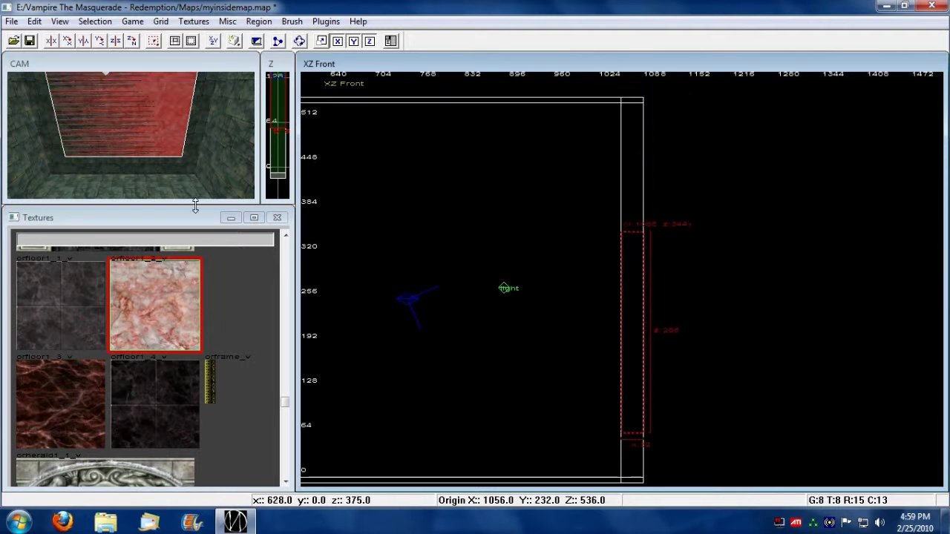
# - Carve the textured brush out of the surrounding end wall with CSG Subtract
pyautogui.hotkey('ctrl', 'Tab')
pyautogui.click(193, 157)
pyautogui.press('a')
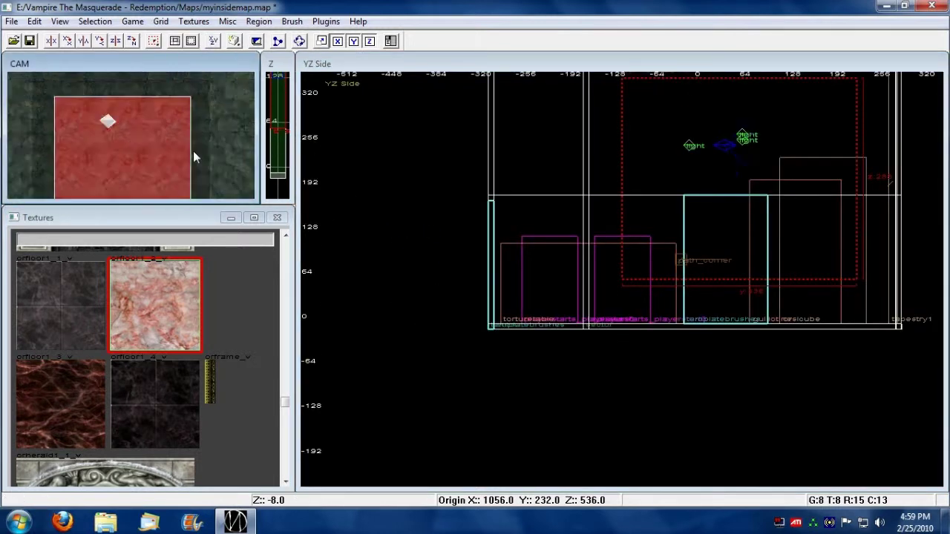
pyautogui.press('z')
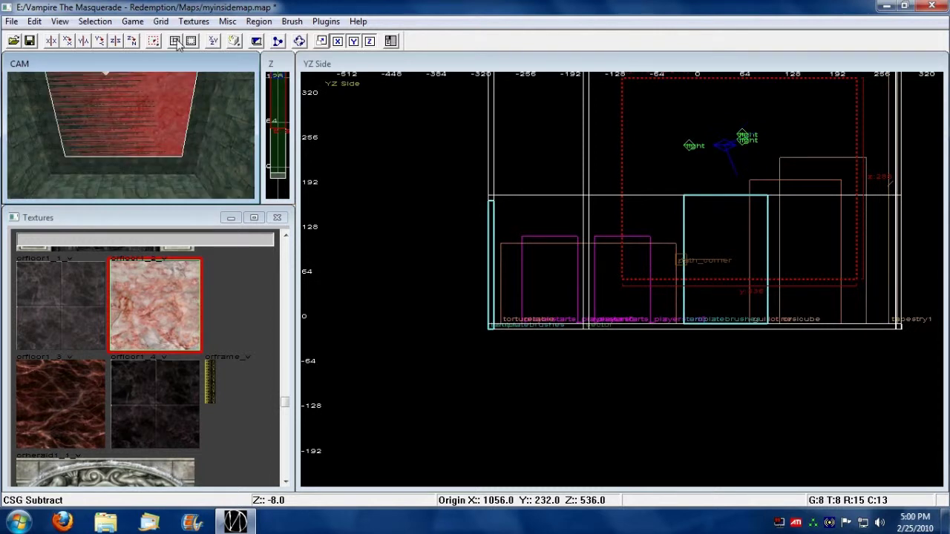
pyautogui.click(176, 42)
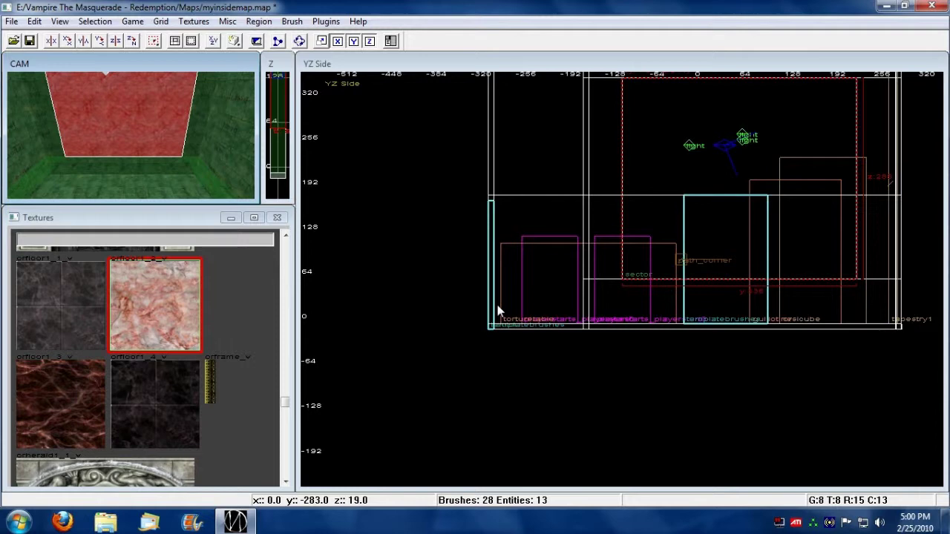
# - Examine the subtracted wall and the sector's cut lines in the top, front and side views and check the view options
pyautogui.click(213, 42)
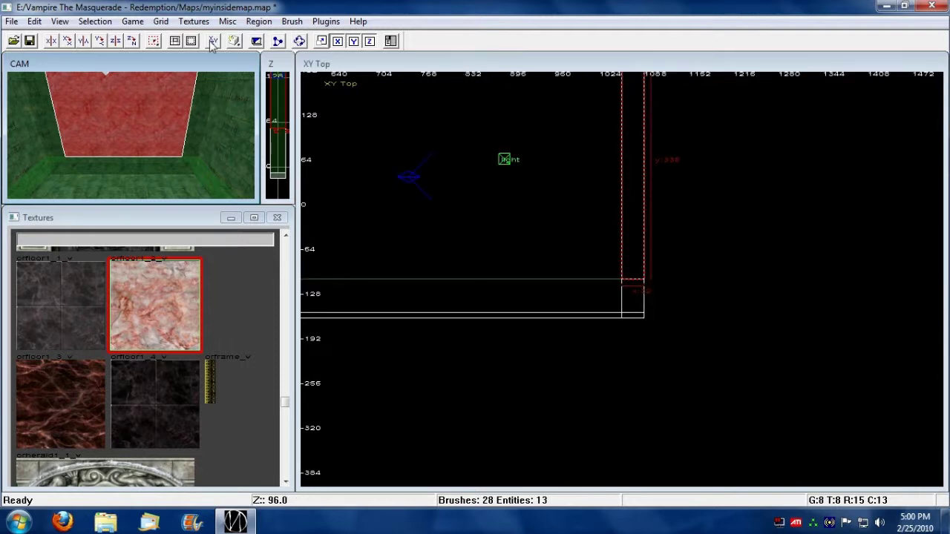
pyautogui.click(212, 42)
pyautogui.moveTo(565, 226)
pyautogui.mouseDown(button='right')
pyautogui.moveTo(682, 311)
pyautogui.moveTo(786, 495)
pyautogui.moveTo(805, 311)
pyautogui.moveTo(786, 343)
pyautogui.mouseUp(button='right')
pyautogui.press('l')
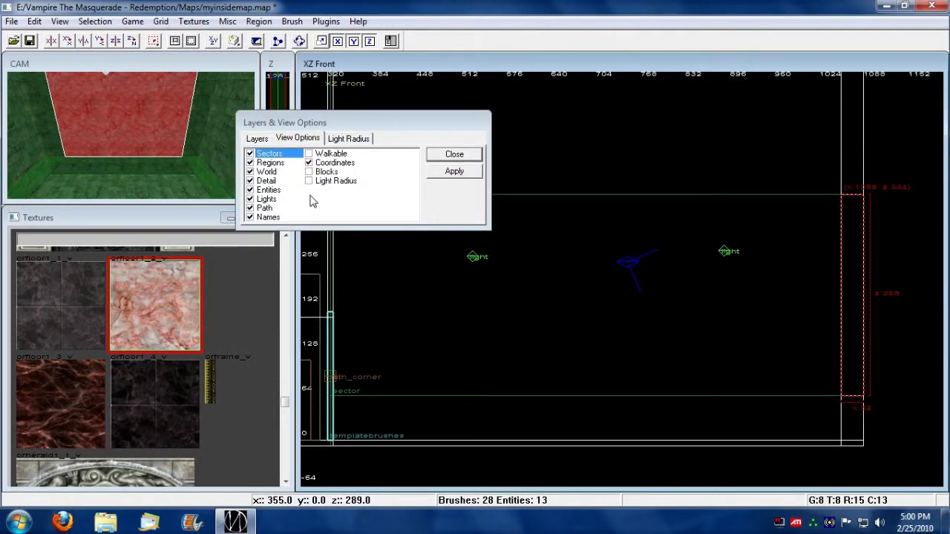
pyautogui.click(468, 154)
pyautogui.moveTo(644, 248); pyautogui.dragTo(857, 166, button='right')
pyautogui.click(215, 42)
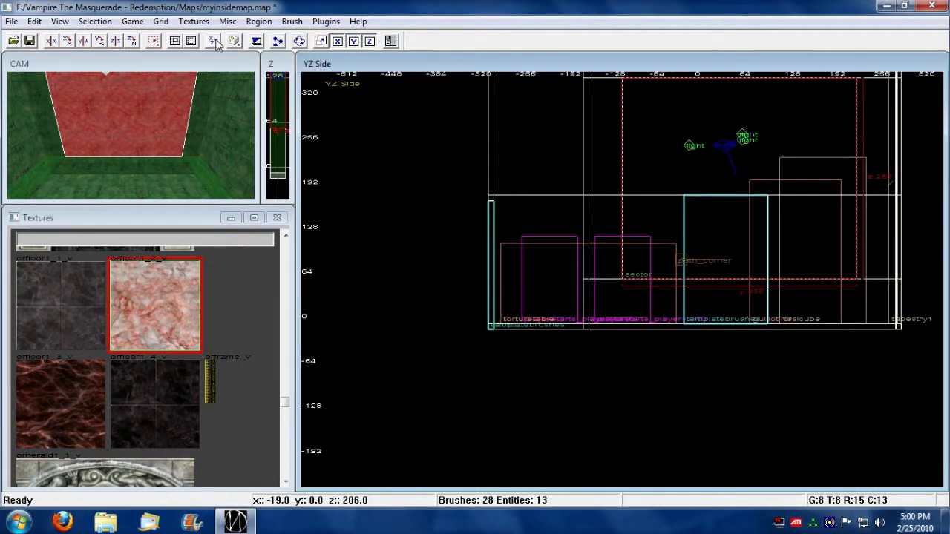
pyautogui.click(214, 42)
pyautogui.moveTo(710, 213)
pyautogui.mouseDown(button='right')
pyautogui.moveTo(772, 212)
pyautogui.moveTo(714, 212)
pyautogui.mouseUp(button='right')
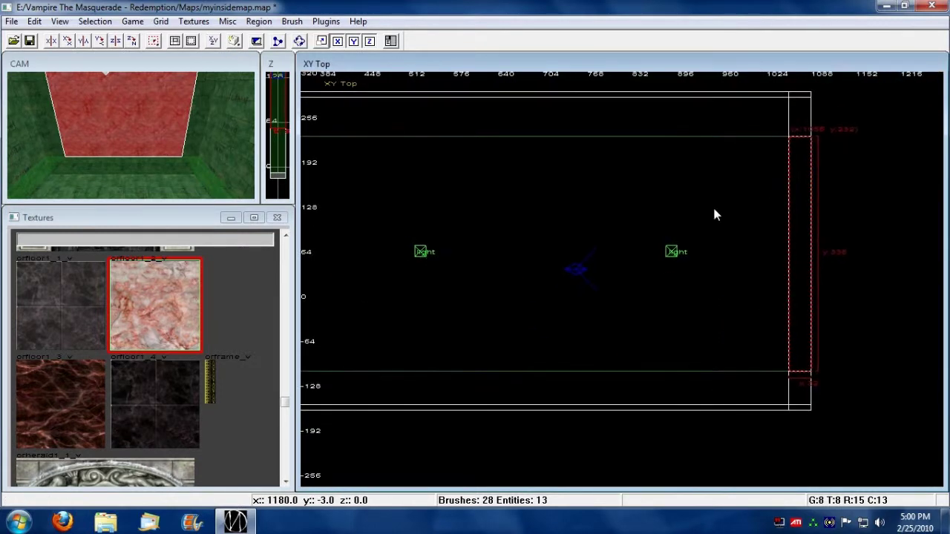
pyautogui.scroll(-2, 557, 272)
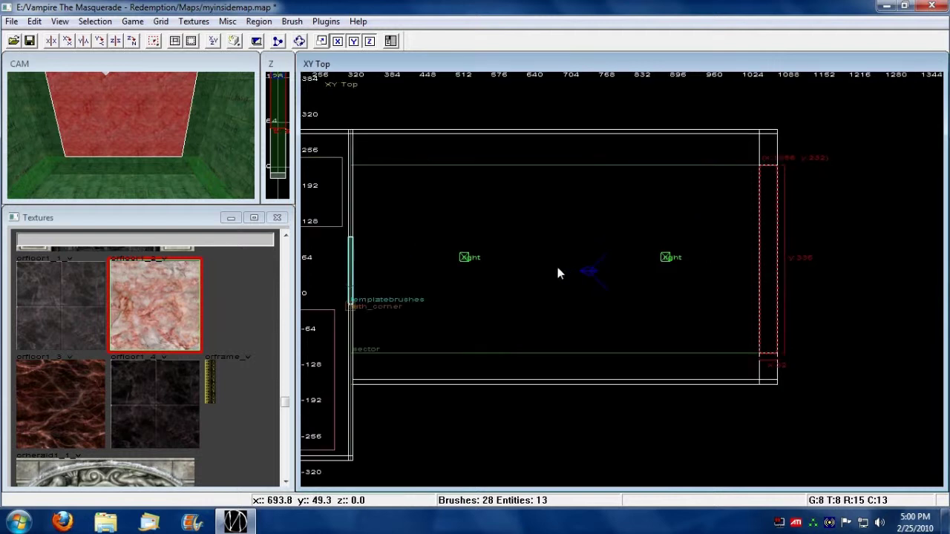
# - Select the adjoining room's split-up sector and delete it
pyautogui.press('Escape')
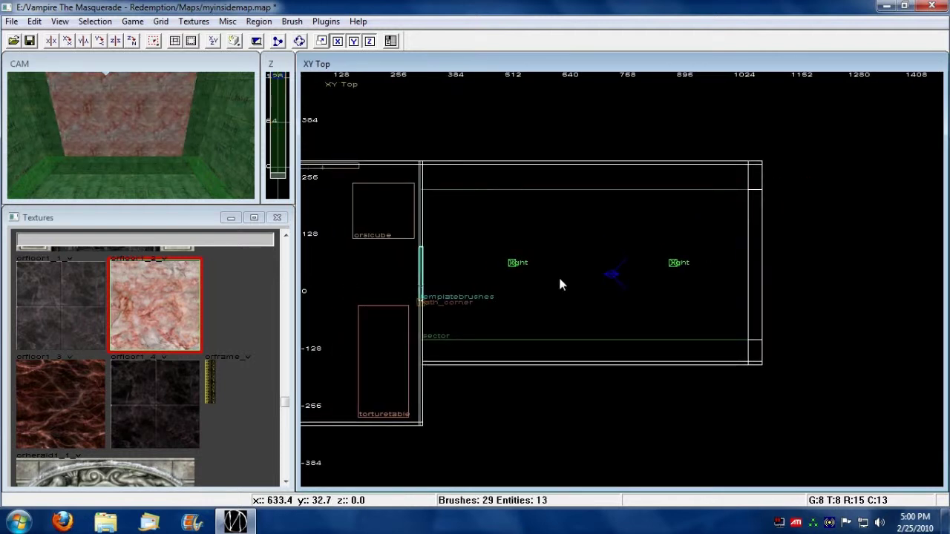
pyautogui.keyDown('shift'); pyautogui.click(545, 303); pyautogui.keyUp('shift')
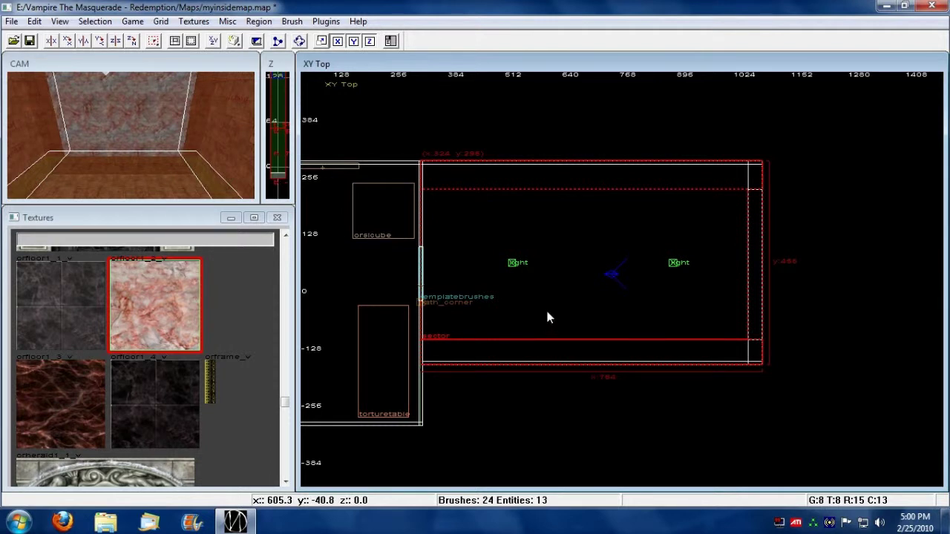
pyautogui.press('Escape')
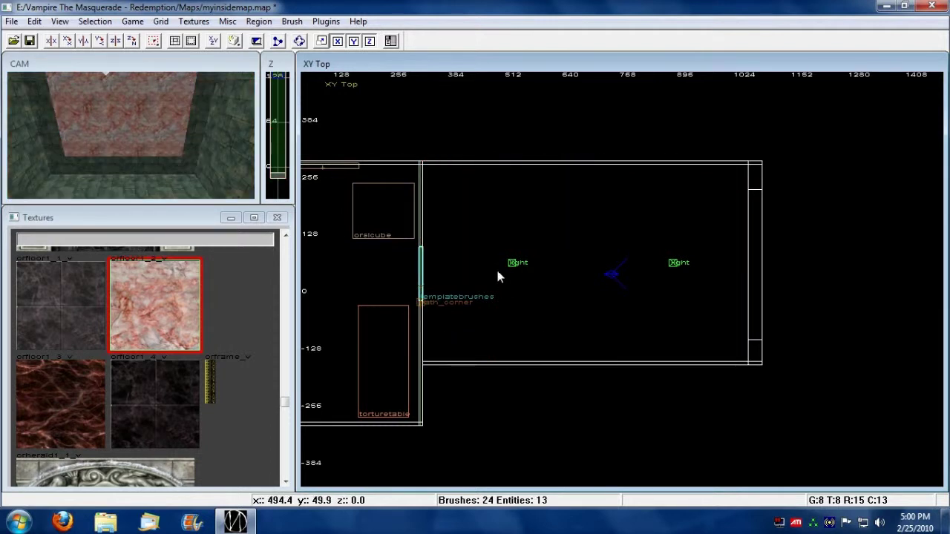
# - Duplicate the main room's sector and move the copy over the adjoining room
pyautogui.moveTo(496, 266); pyautogui.dragTo(598, 227, button='right')
pyautogui.scroll(2, 557, 298)
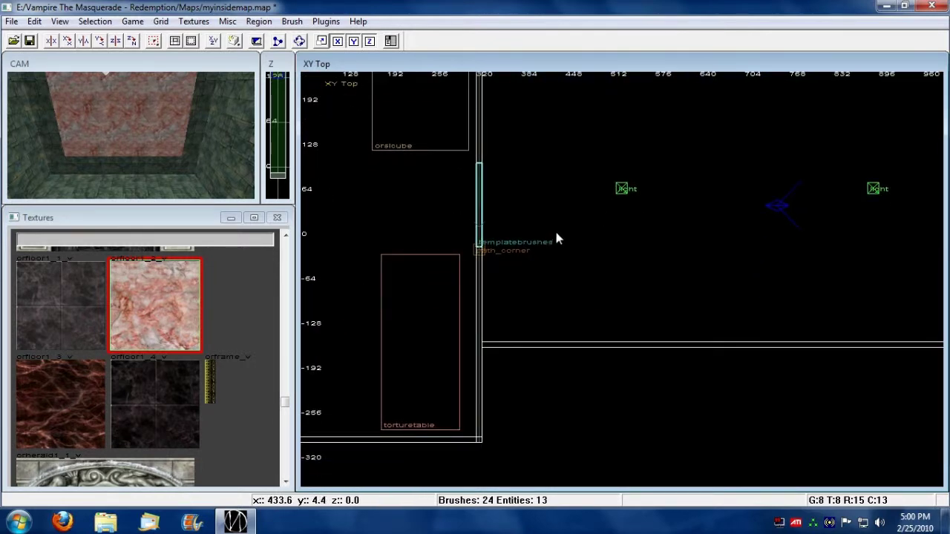
pyautogui.scroll(-2, 558, 221)
pyautogui.moveTo(581, 235); pyautogui.dragTo(646, 264, button='right')
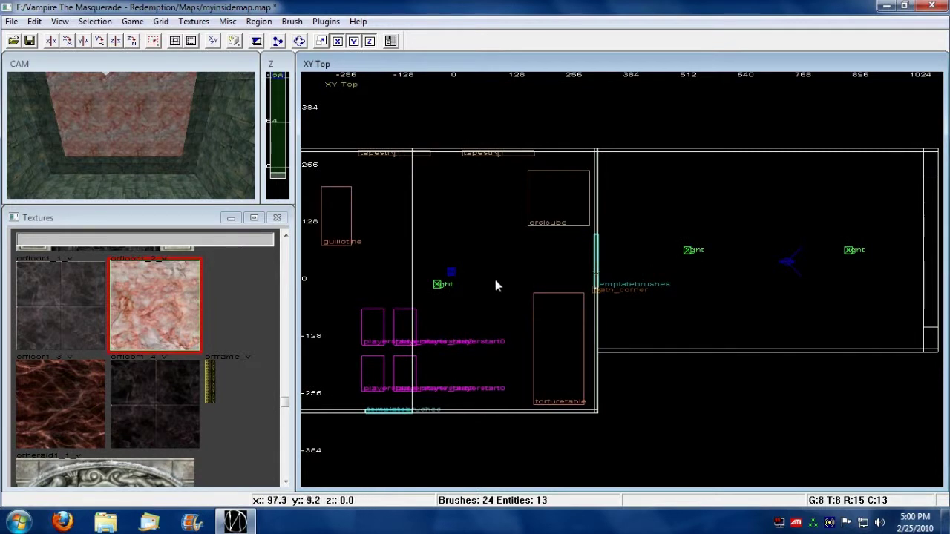
pyautogui.keyDown('shift'); pyautogui.click(495, 243); pyautogui.keyUp('shift')
pyautogui.press('space')
pyautogui.moveTo(469, 280)
pyautogui.mouseDown()
pyautogui.moveTo(744, 280)
pyautogui.moveTo(734, 265)
pyautogui.mouseUp()
# - Set the grid size to 4 and shift the copied sector 4 units to line up with the adjoining room's door side
pyautogui.click(160, 21)
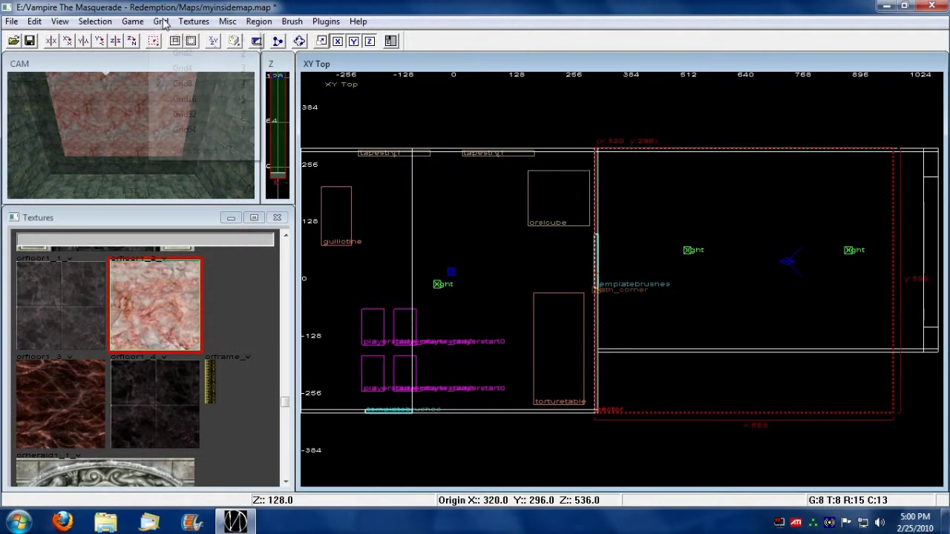
pyautogui.click(180, 67)
pyautogui.moveTo(502, 229); pyautogui.dragTo(504, 231)
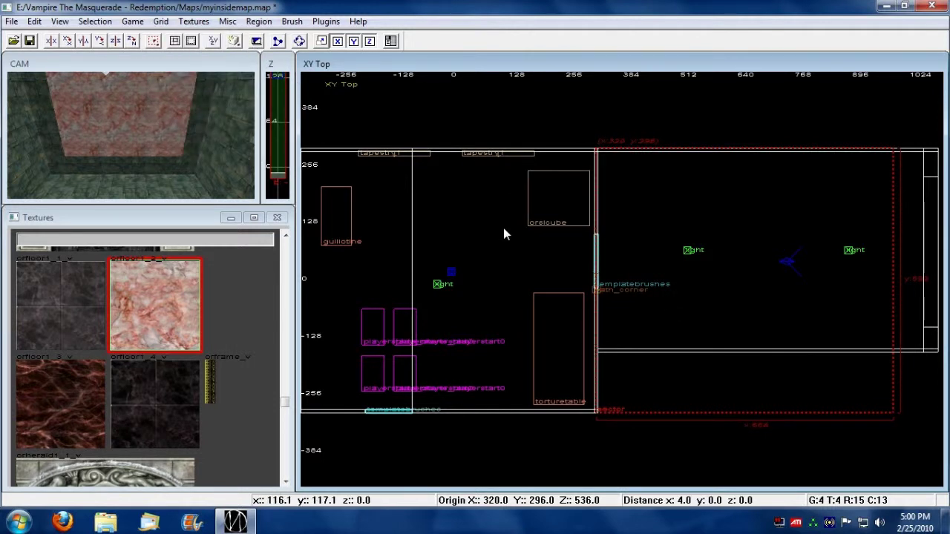
# - Stretch the copied sector's sides to the adjoining room's outer walls, making it 764 by 456 units
pyautogui.moveTo(651, 443); pyautogui.dragTo(658, 382)
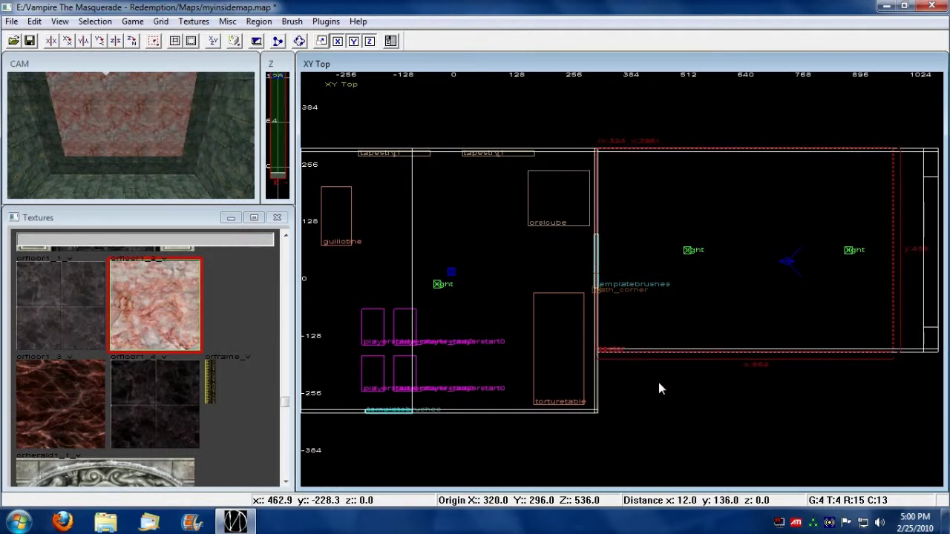
pyautogui.moveTo(684, 264); pyautogui.dragTo(408, 282, button='right')
pyautogui.moveTo(644, 265); pyautogui.dragTo(690, 262)
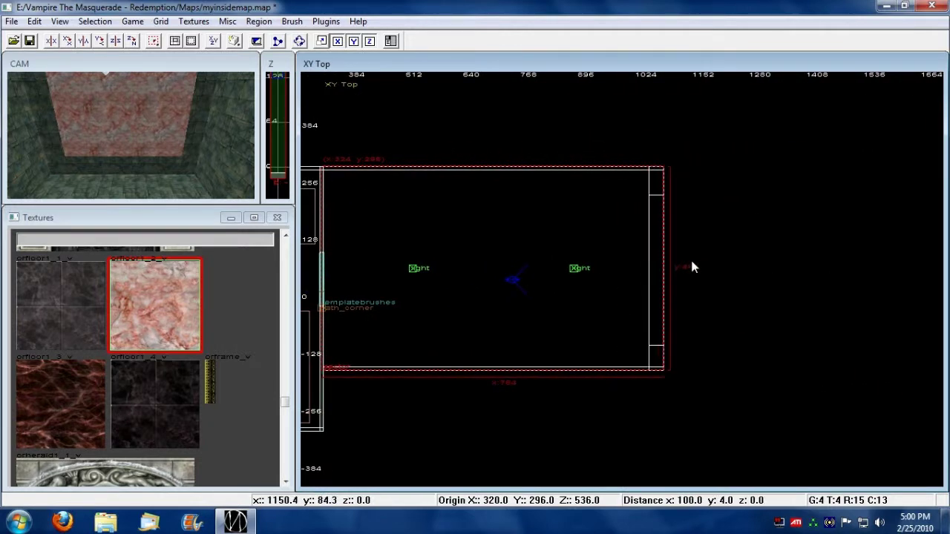
# - Set the grid size to 8 and thin the marble wall brush to 24 units by moving its room-side face outward
pyautogui.click(185, 43)
pyautogui.moveTo(789, 262); pyautogui.dragTo(594, 414, button='right')
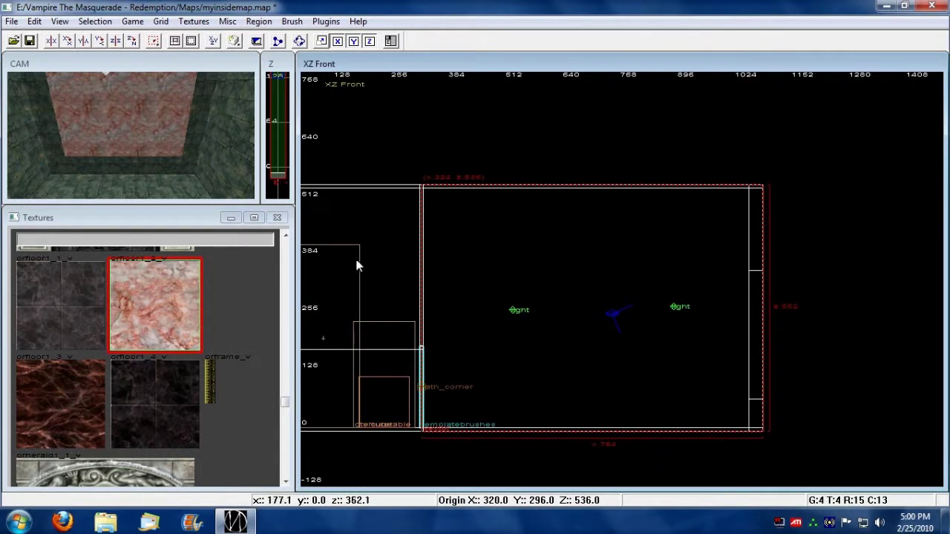
pyautogui.press('Escape')
pyautogui.keyDown('shift'); pyautogui.click(185, 134); pyautogui.keyUp('shift')
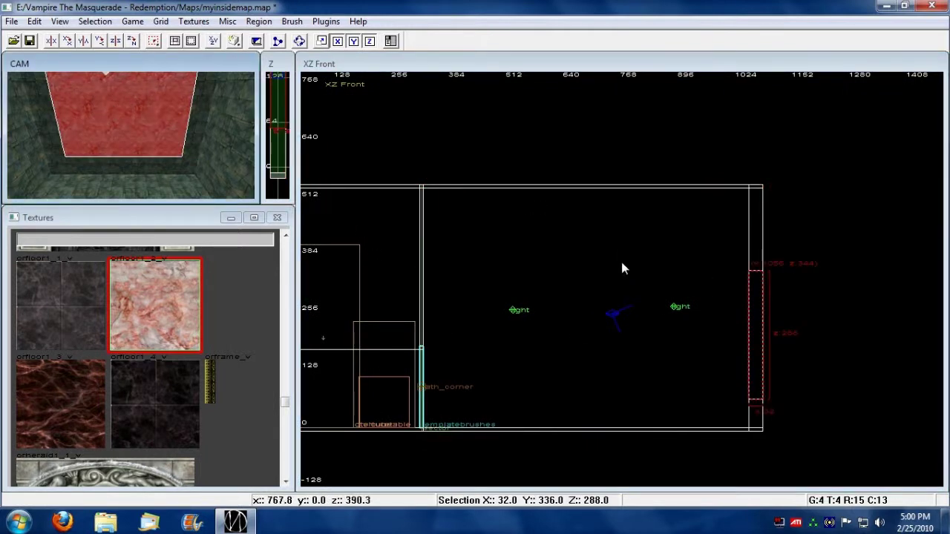
pyautogui.click(160, 21)
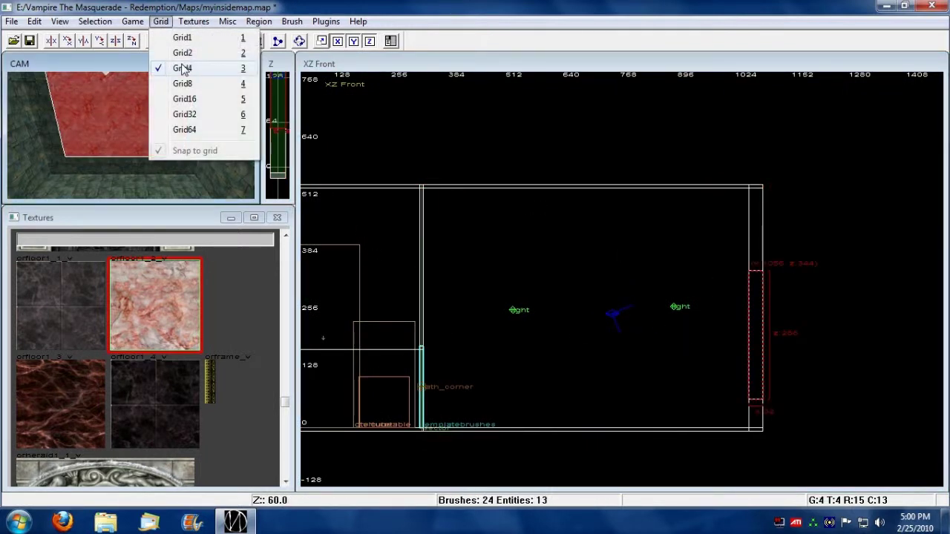
pyautogui.click(207, 78)
pyautogui.click(231, 45)
pyautogui.click(231, 44)
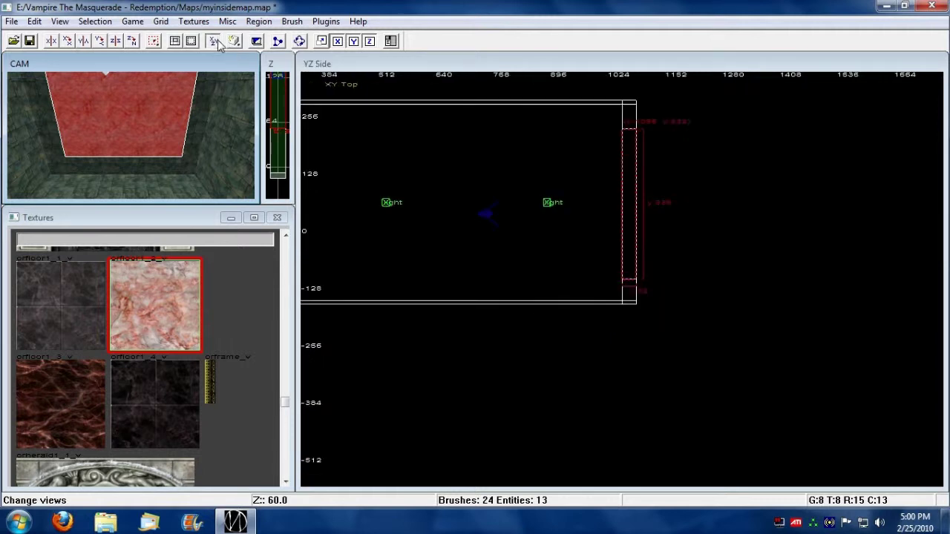
pyautogui.moveTo(584, 201); pyautogui.dragTo(586, 201)
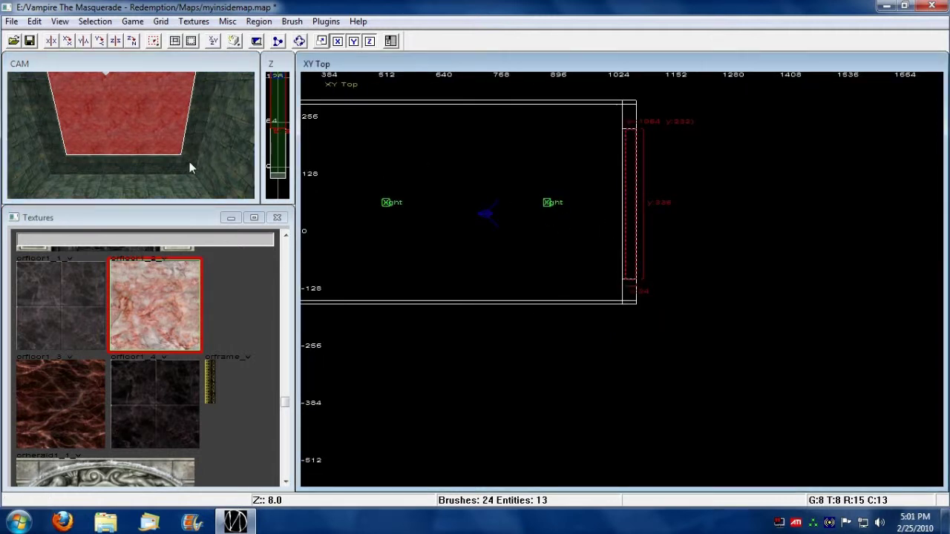
pyautogui.press('Escape')
# - Examine the recessed marble panel in the adjoining room's wall from close up and at an angle
pyautogui.click(136, 129)
pyautogui.press('Up')
pyautogui.press('Up')
pyautogui.press('Up')
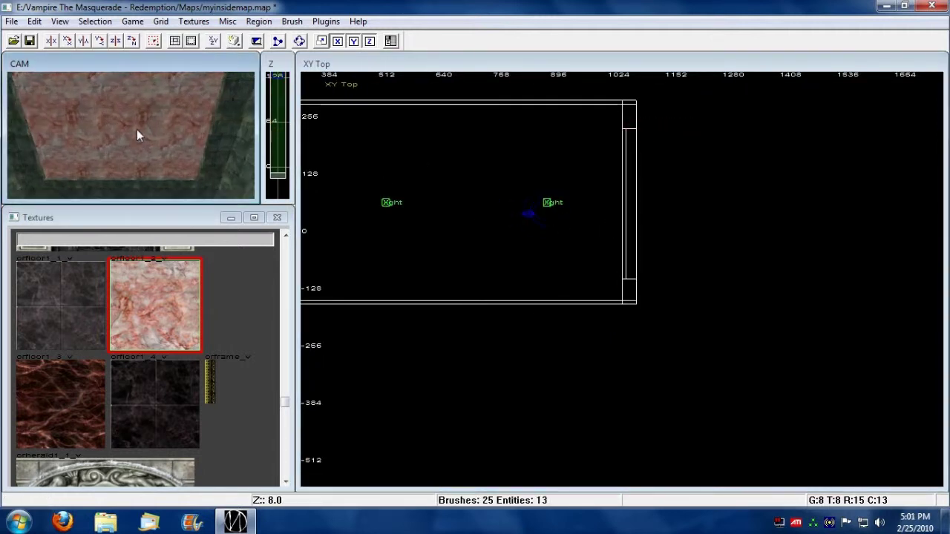
pyautogui.press('Left')
pyautogui.press('Down')
pyautogui.press('Down')
# - Apply the Trans 33, Trans 66 and Reflect surface flags to the marble wall brush, then deselect it
pyautogui.keyDown('shift'); pyautogui.click(166, 116); pyautogui.keyUp('shift')
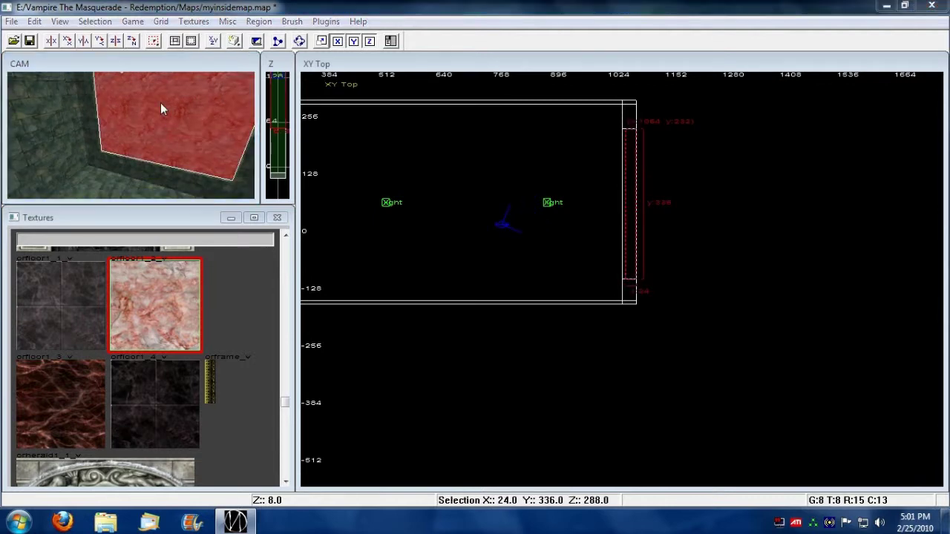
pyautogui.press('s')
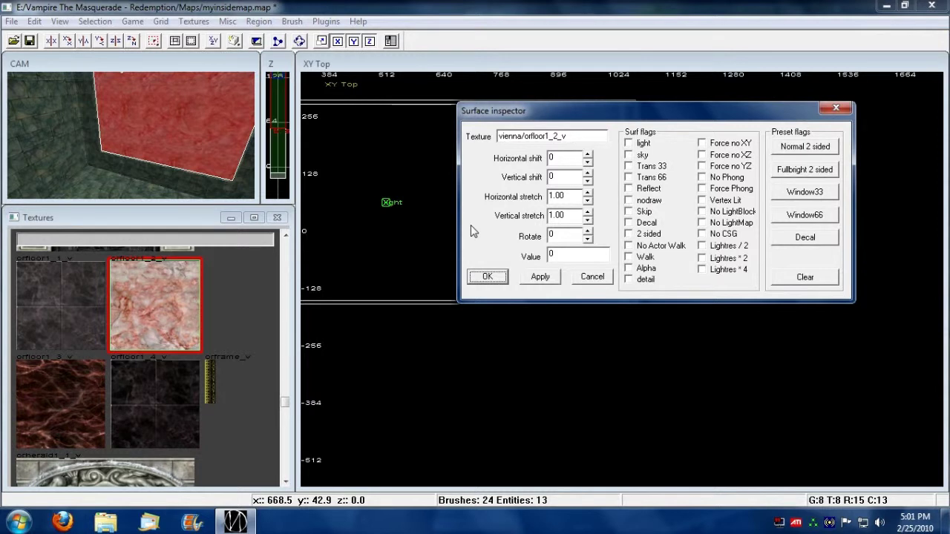
pyautogui.click(628, 166)
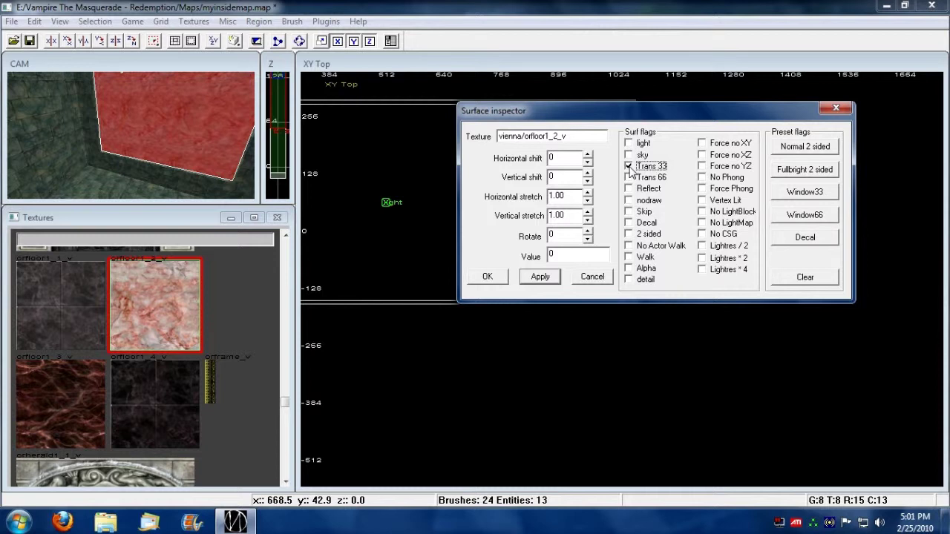
pyautogui.click(629, 188)
pyautogui.click(540, 276)
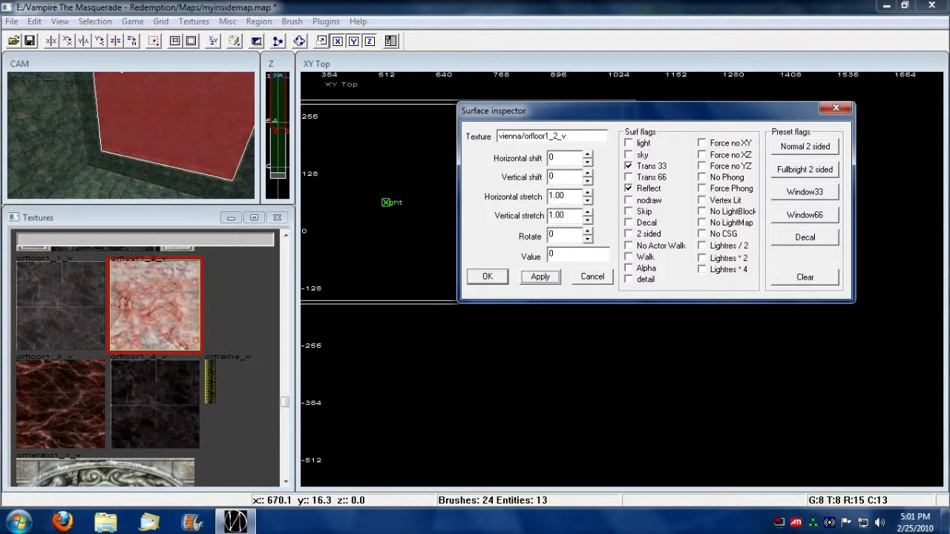
pyautogui.click(629, 177)
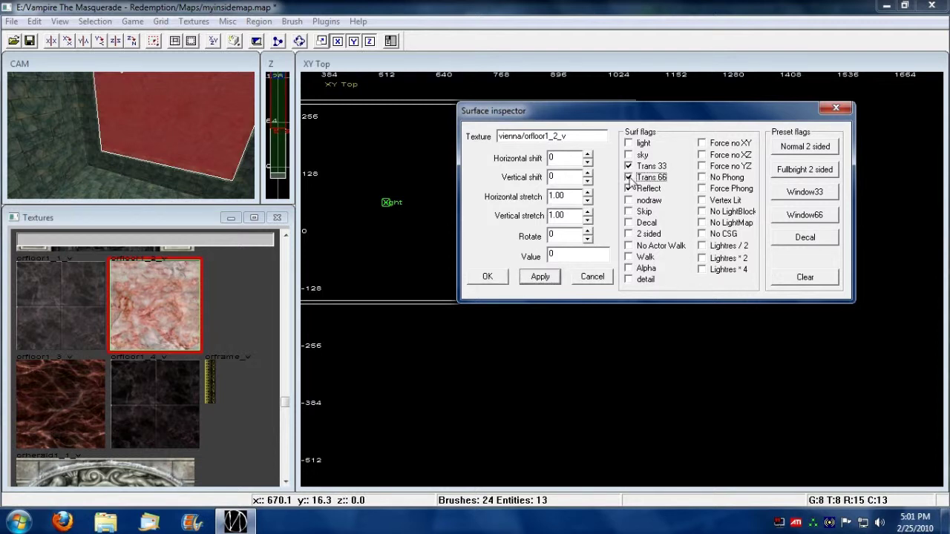
pyautogui.click(539, 279)
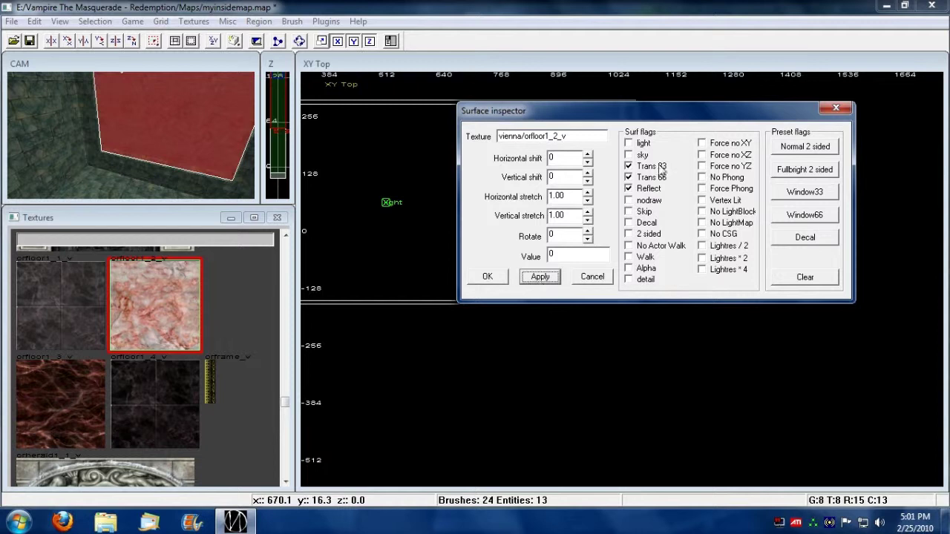
pyautogui.click(488, 276)
pyautogui.press('Escape')
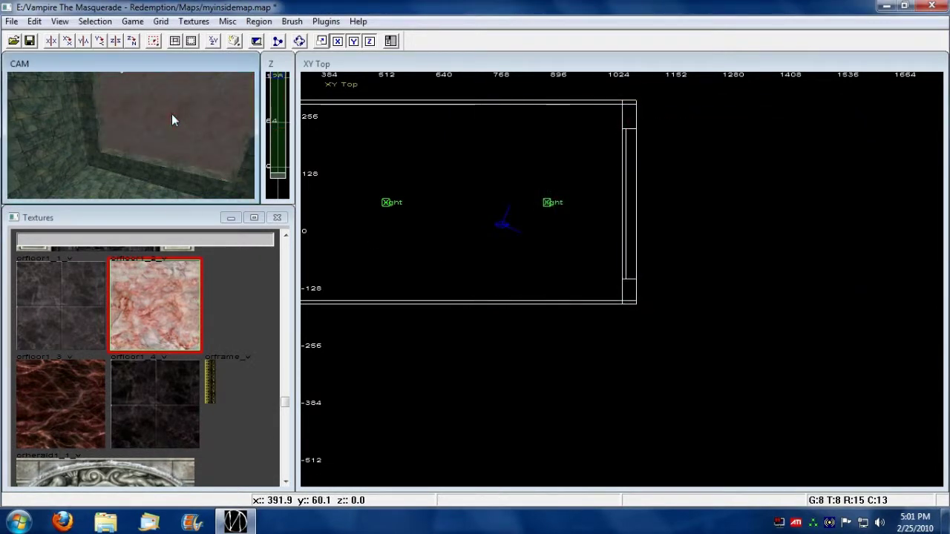
# - Save the map and run a Vampire Export with geometry, lighting, static objects and scenes included
pyautogui.press('Right')
pyautogui.press('Down')
pyautogui.press('Down')
pyautogui.press('Down')
pyautogui.press('a')
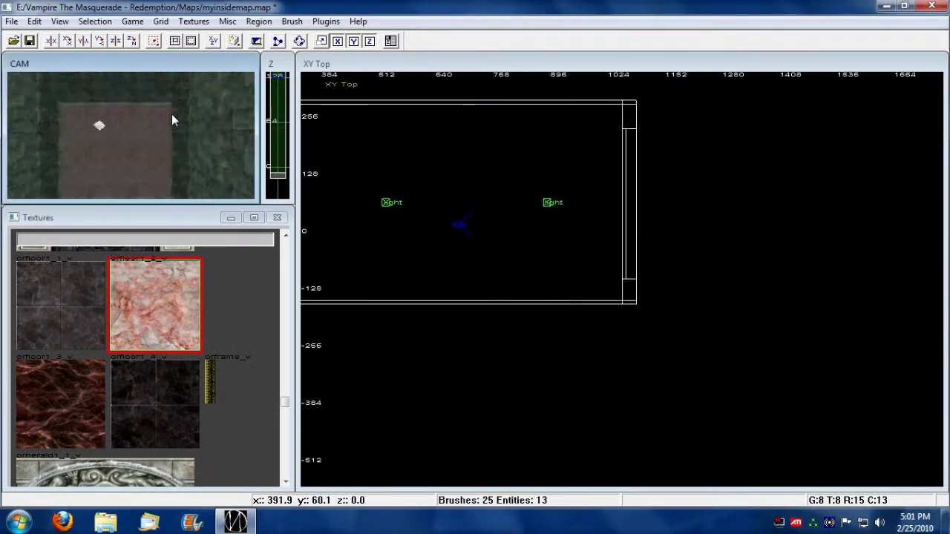
pyautogui.click(12, 21)
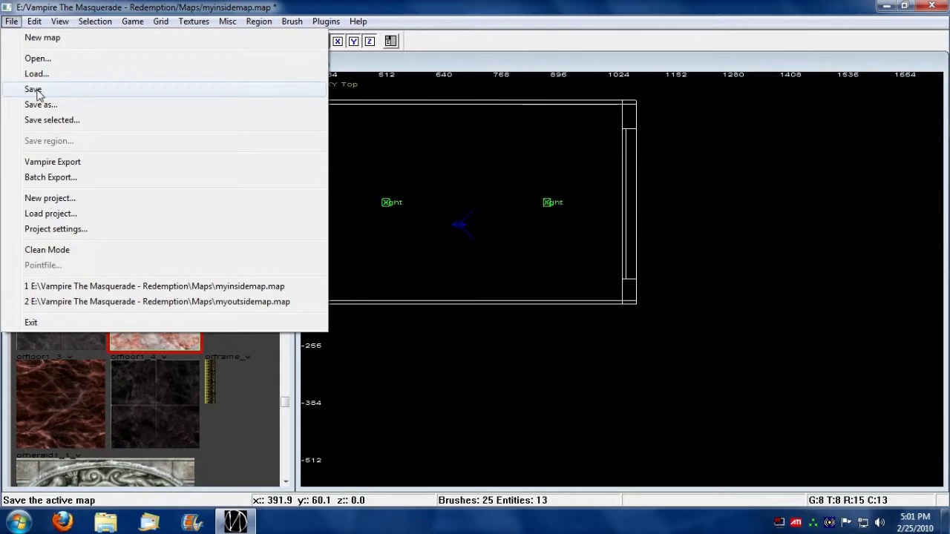
pyautogui.click(36, 89)
pyautogui.click(11, 21)
pyautogui.click(66, 159)
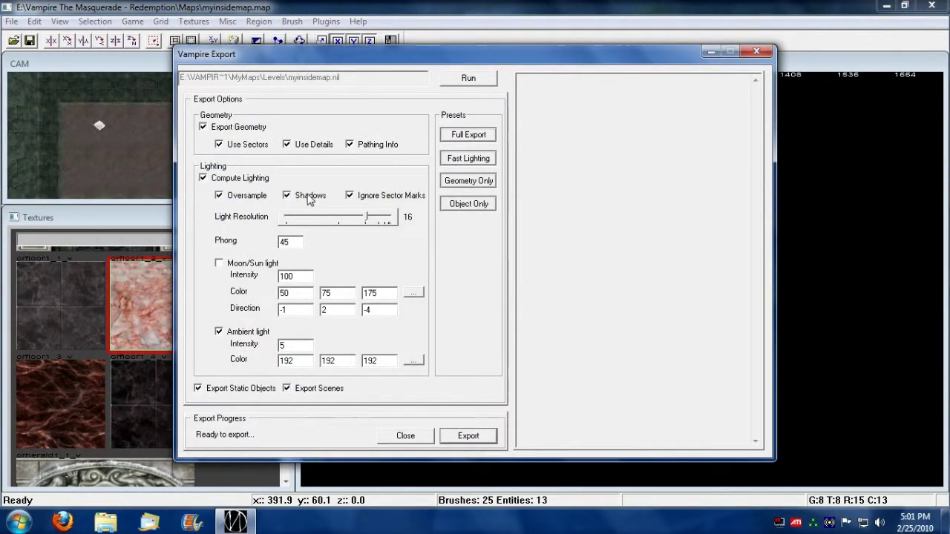
pyautogui.click(468, 436)
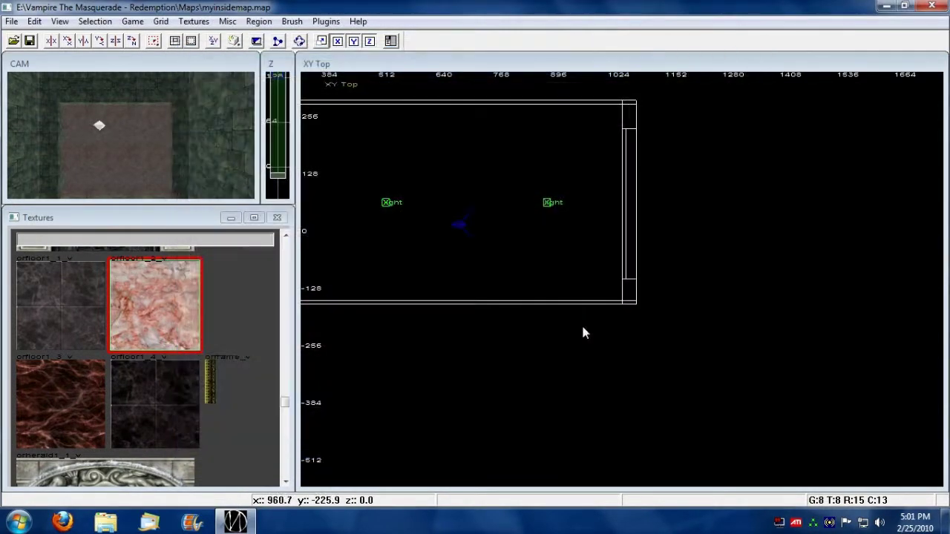
# - Look around the adjoining room in the camera view, from the marble panel to the wooden door
pyautogui.press('z')
pyautogui.press('z')
pyautogui.press('Right')
pyautogui.press('Right')
pyautogui.press('Right')
pyautogui.press('Right')
pyautogui.press('Right')
pyautogui.press('Right')
pyautogui.press('Right')
pyautogui.press('Right')
pyautogui.press('Right')
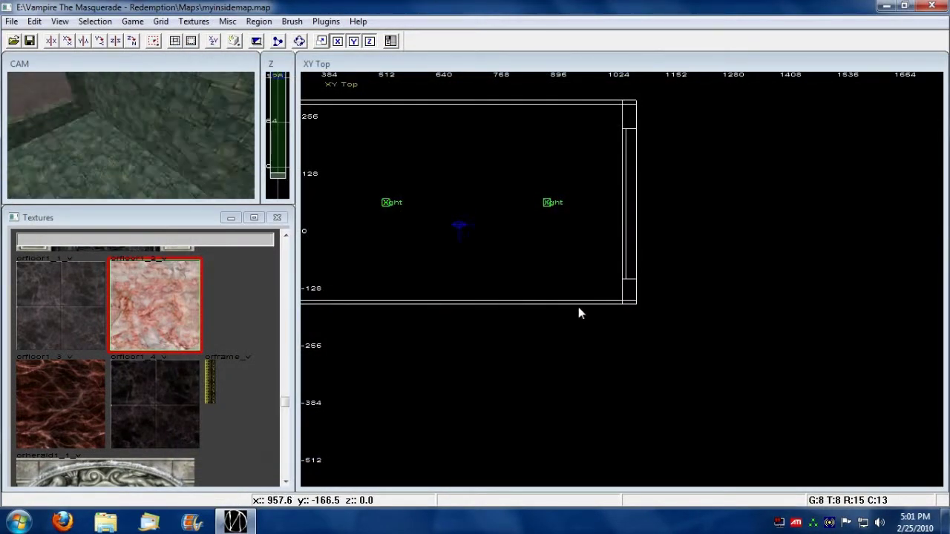
pyautogui.press('a')
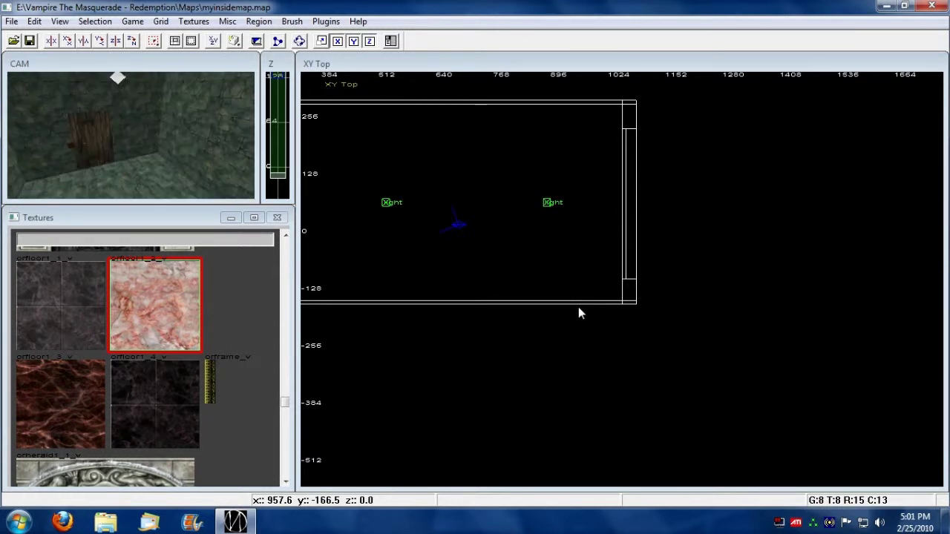
# - Move the camera through the wooden door and examine the main room from inside
pyautogui.press('Left')
pyautogui.press('Left')
pyautogui.press('Up')
pyautogui.press('a')
pyautogui.press('Up')
pyautogui.press('Up')
pyautogui.press('Up')
pyautogui.press('Up')
pyautogui.press('Up')
pyautogui.press('Up')
pyautogui.press('Up')
pyautogui.press('Up')
pyautogui.press('Up')
pyautogui.press('Up')
pyautogui.press('Right')
pyautogui.press('Right')
pyautogui.press('Right')
pyautogui.press('Right')
pyautogui.press('Right')
pyautogui.press('Right')
pyautogui.press('Right')
pyautogui.press('Right')
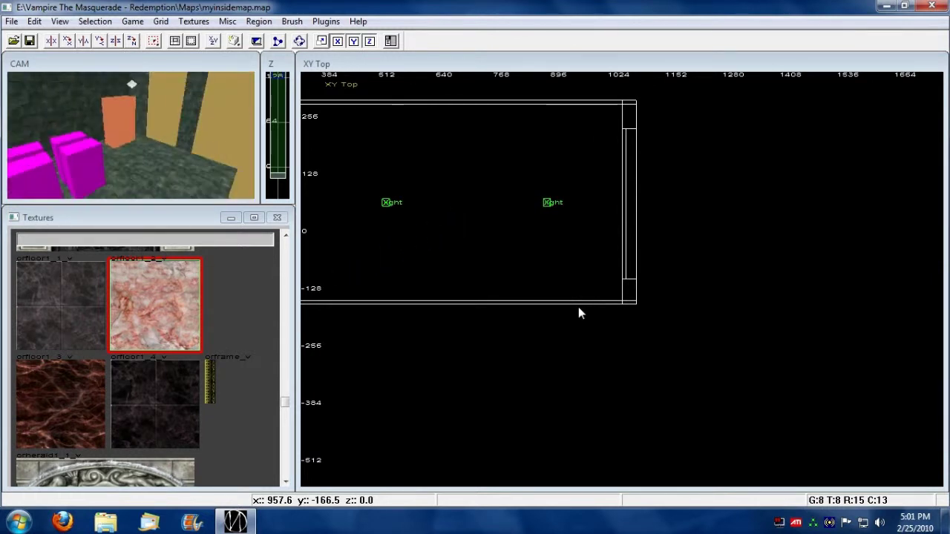
pyautogui.press('Right')
pyautogui.press('Right')
pyautogui.press('Right')
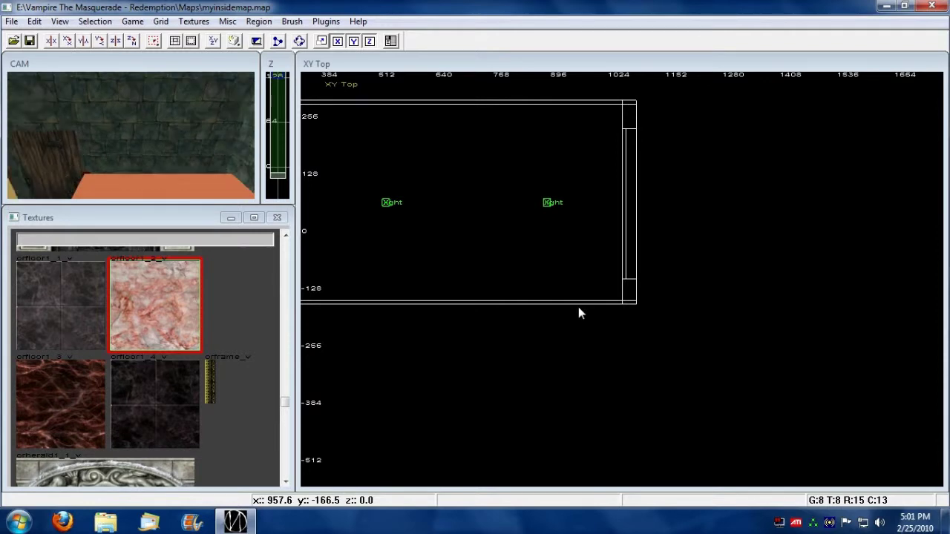
# - Switch to Windows Explorer and open the MyMaps folder inside Vampire The Masquerade - Redemption on drive E
pyautogui.click(886, 9)
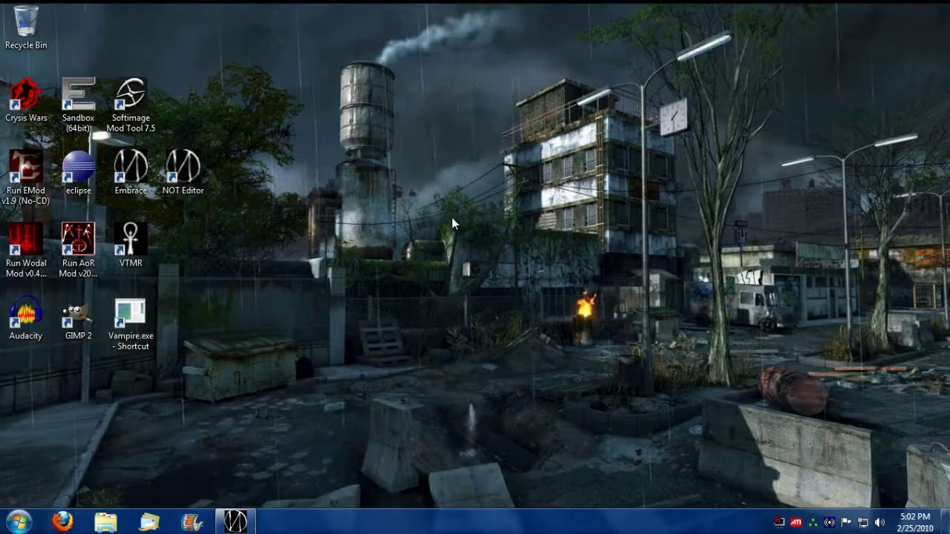
pyautogui.click(4, 525)
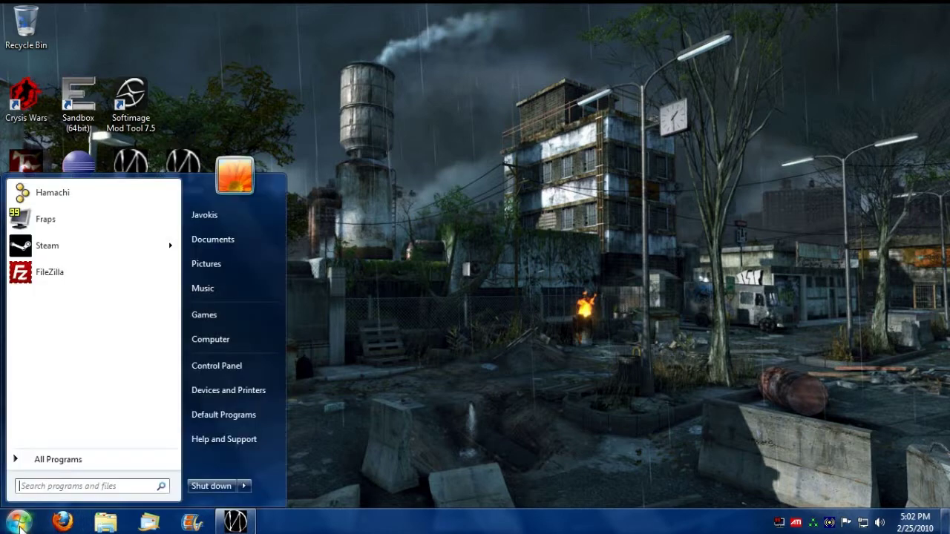
pyautogui.click(219, 336)
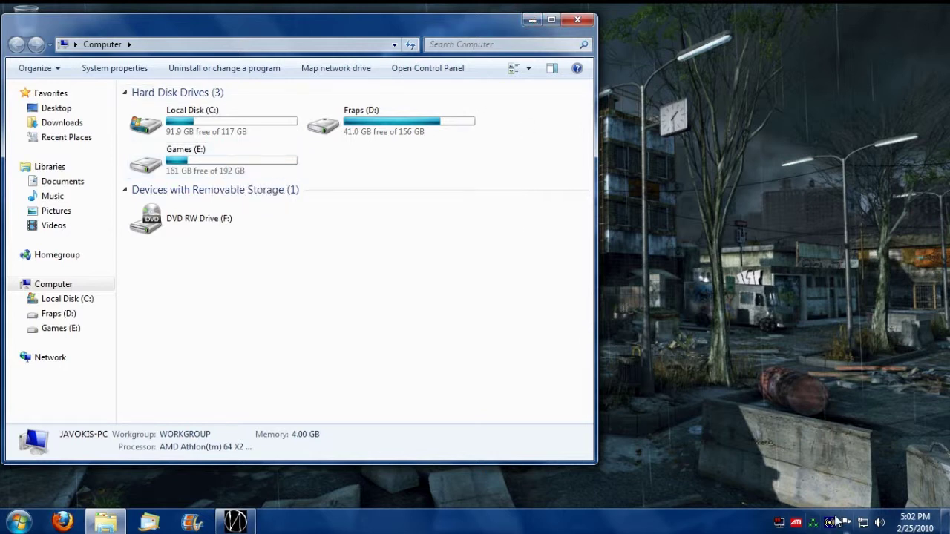
pyautogui.click(779, 524)
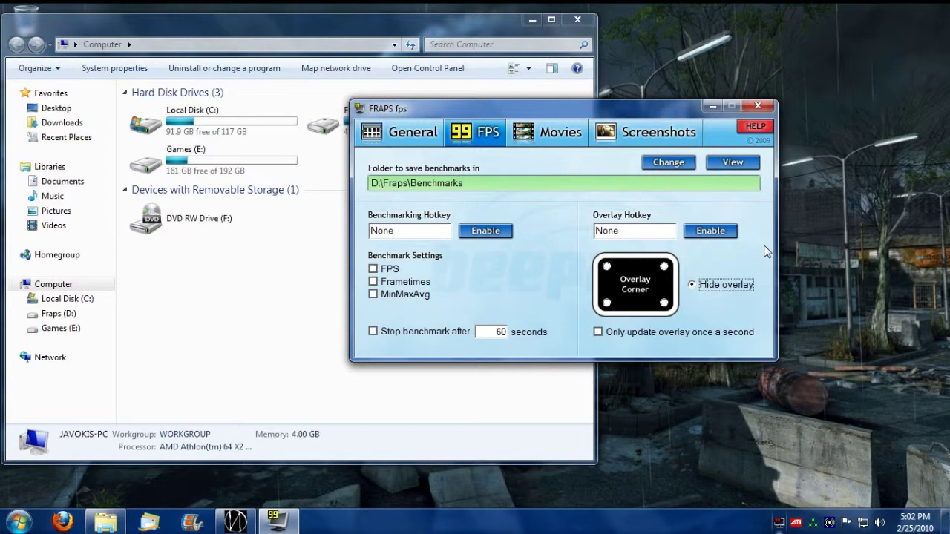
pyautogui.click(713, 106)
pyautogui.doubleClick(215, 160)
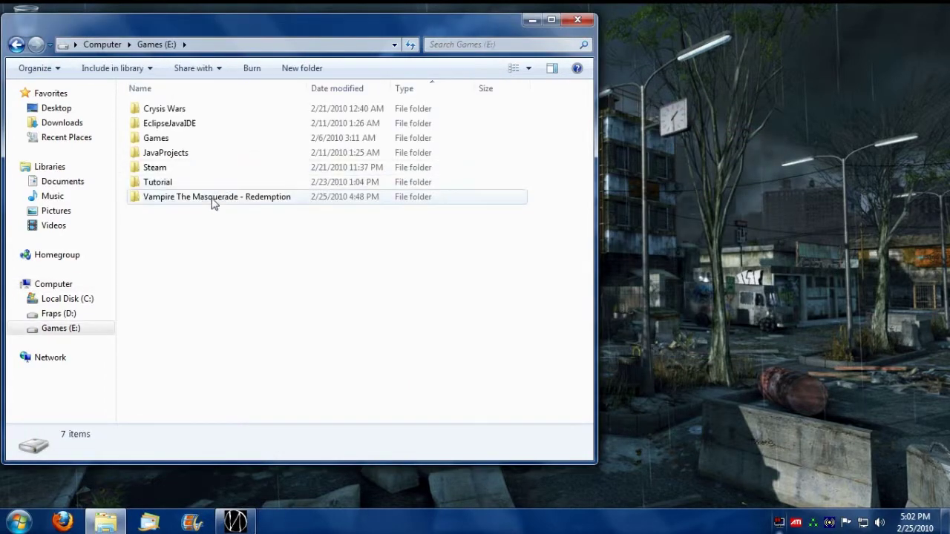
pyautogui.doubleClick(212, 197)
pyautogui.scroll(-1, 226, 266)
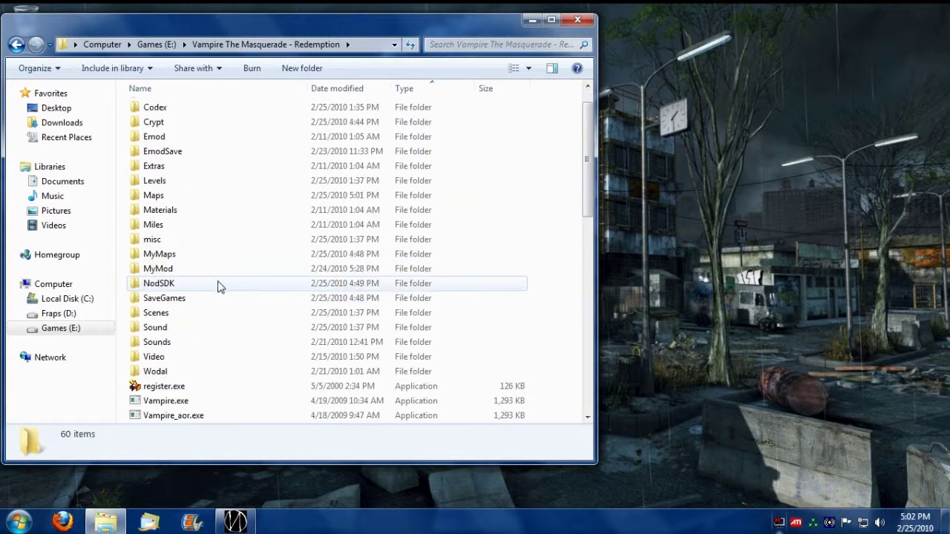
pyautogui.doubleClick(198, 254)
# - Archive the Chronicles, Levels and Scenes folders with 7-Zip as MyMaps.nob, using Zip format and Store compression
pyautogui.click(187, 111)
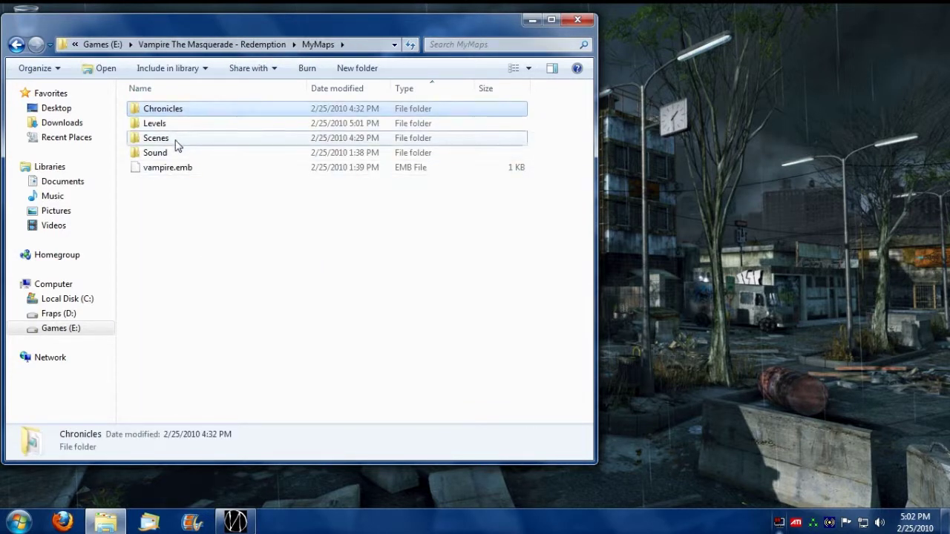
pyautogui.keyDown('shift'); pyautogui.click(176, 138); pyautogui.keyUp('shift')
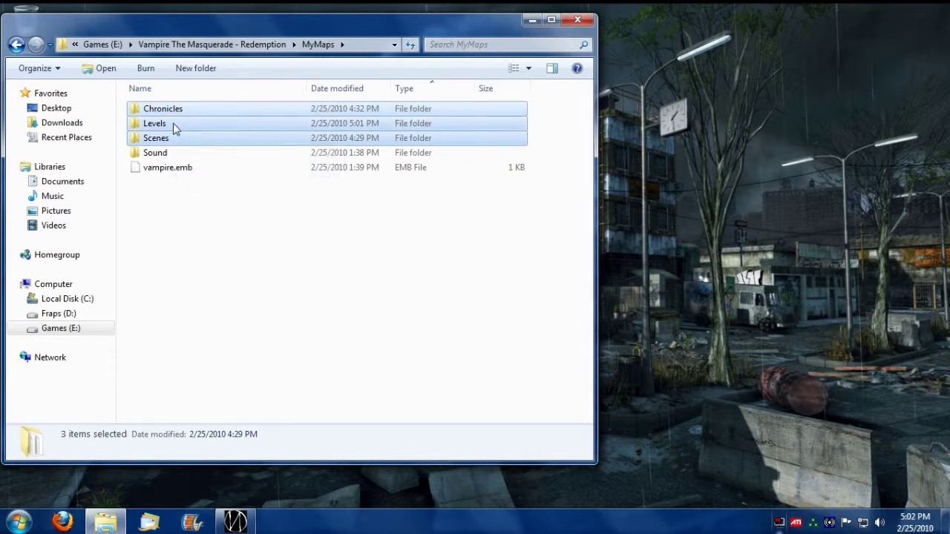
pyautogui.rightClick(175, 129)
pyautogui.moveTo(232, 170)
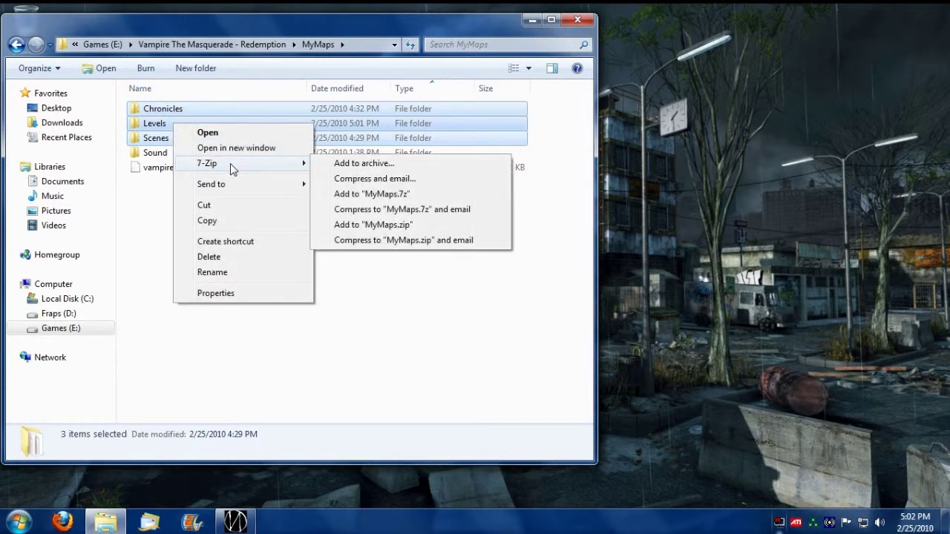
pyautogui.click(397, 164)
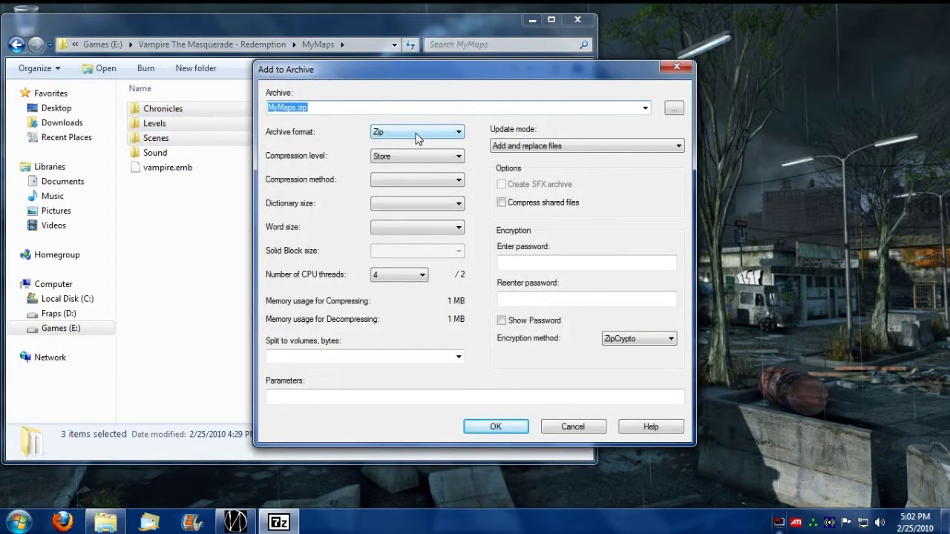
pyautogui.click(422, 131)
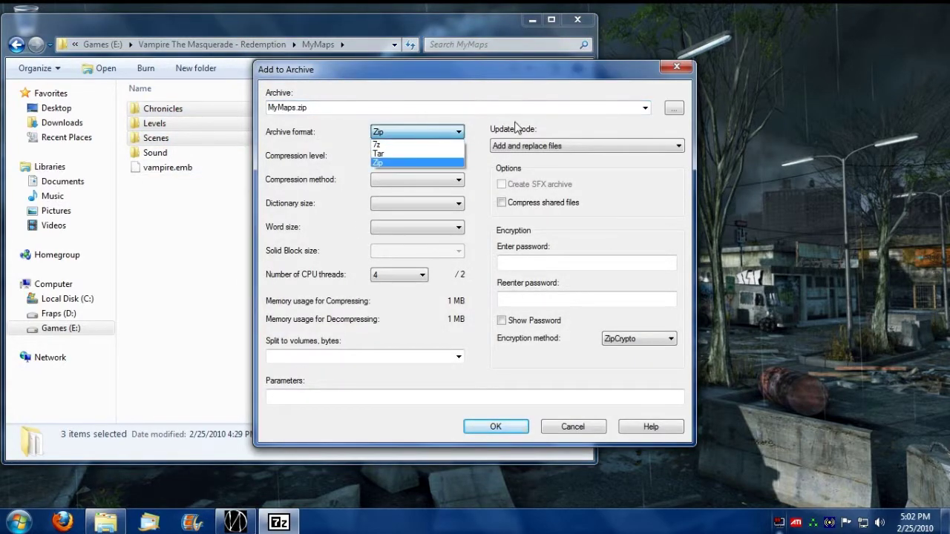
pyautogui.click(515, 123)
pyautogui.click(410, 159)
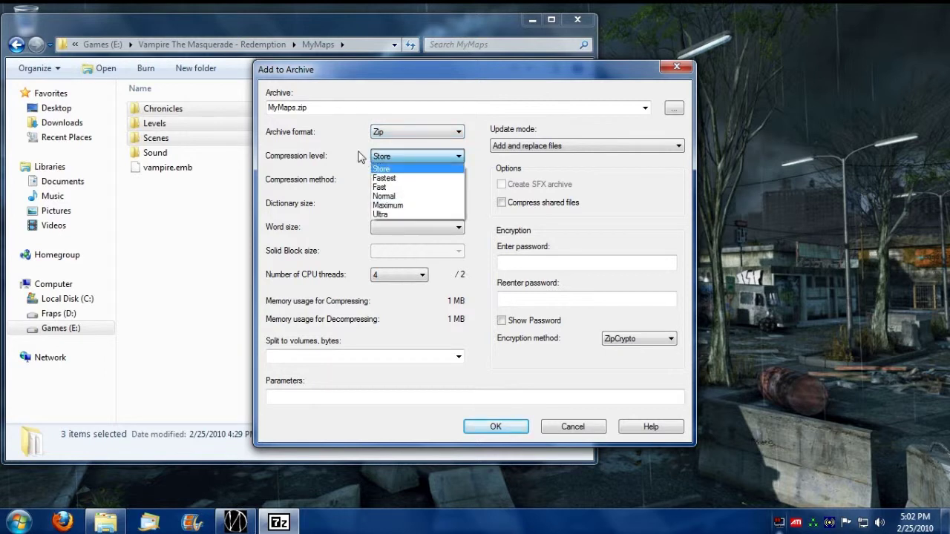
pyautogui.click(352, 146)
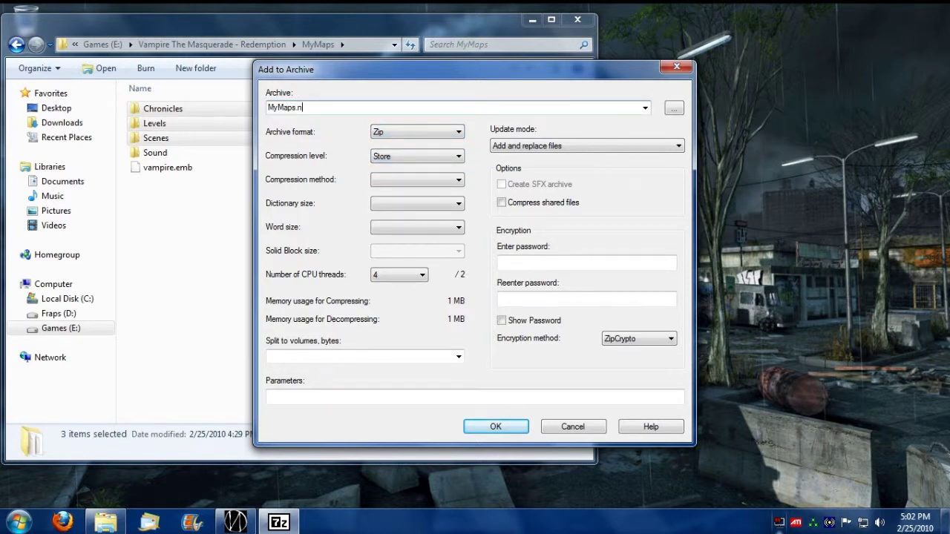
pyautogui.click(496, 427)
pyautogui.click(239, 239)
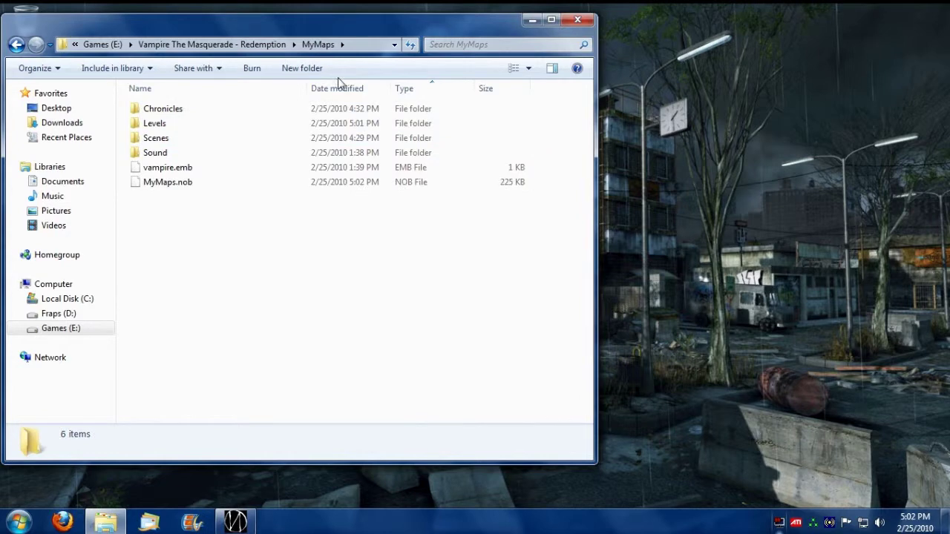
# - Try to move MyMaps.nob up into the Vampire The Masquerade - Redemption folder, replacing the existing copy
pyautogui.moveTo(323, 27); pyautogui.dragTo(534, 35)
pyautogui.click(377, 190)
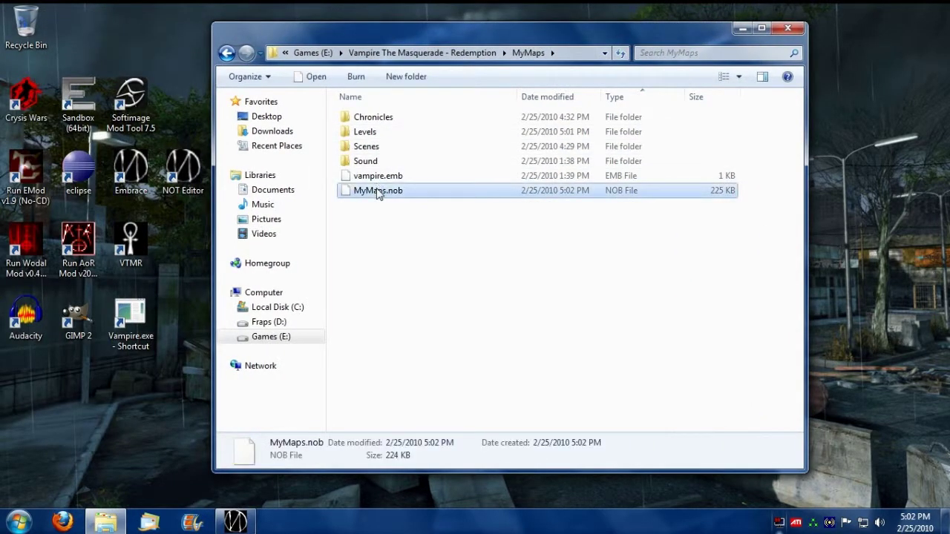
pyautogui.rightClick(378, 193)
pyautogui.click(407, 270)
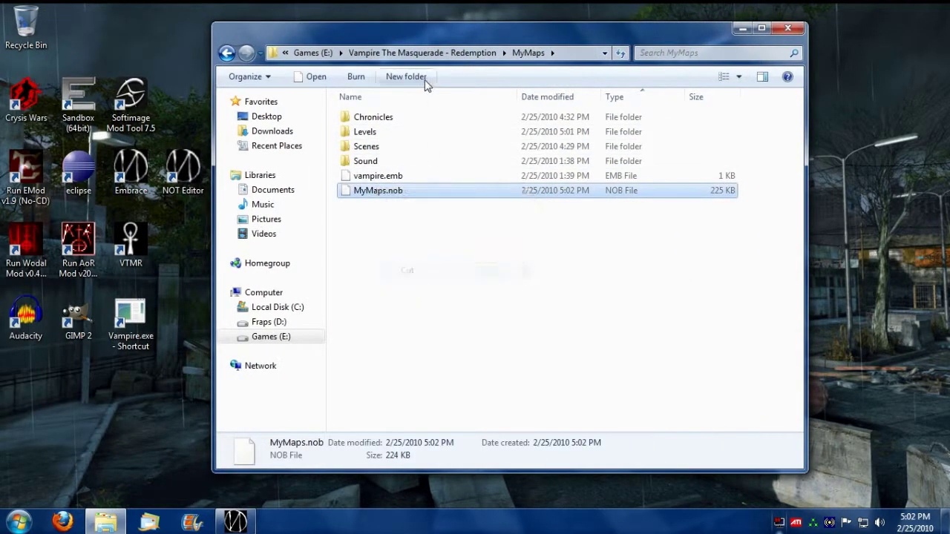
pyautogui.click(470, 52)
pyautogui.scroll(-7, 750, 319)
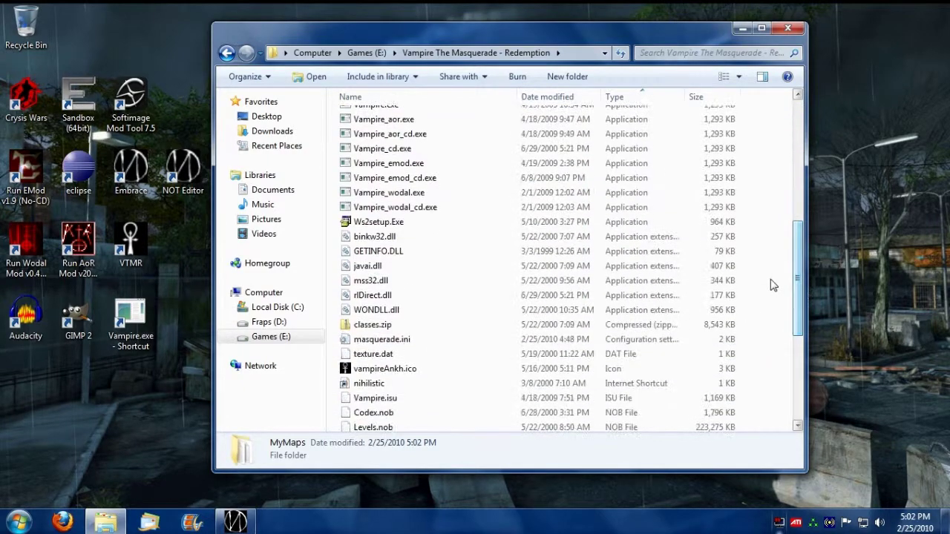
pyautogui.rightClick(771, 261)
pyautogui.click(805, 373)
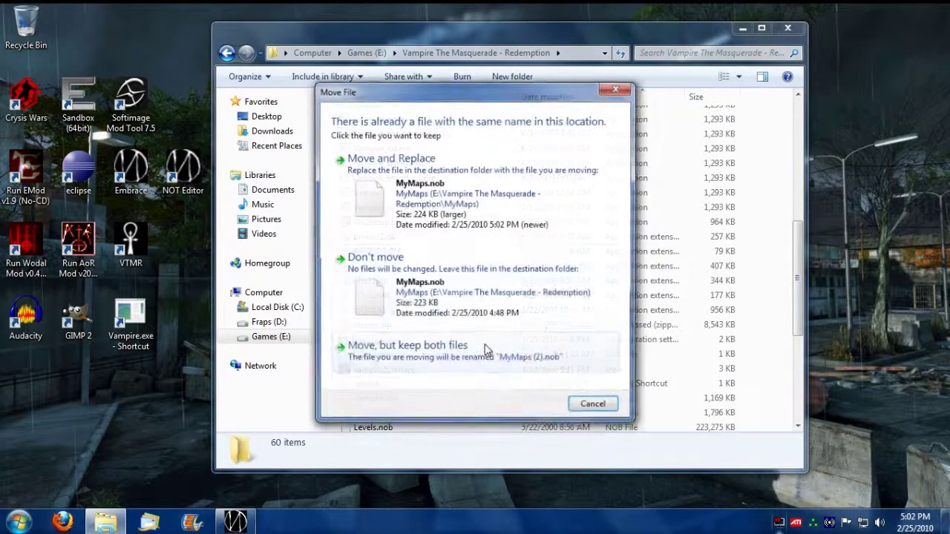
pyautogui.click(401, 154)
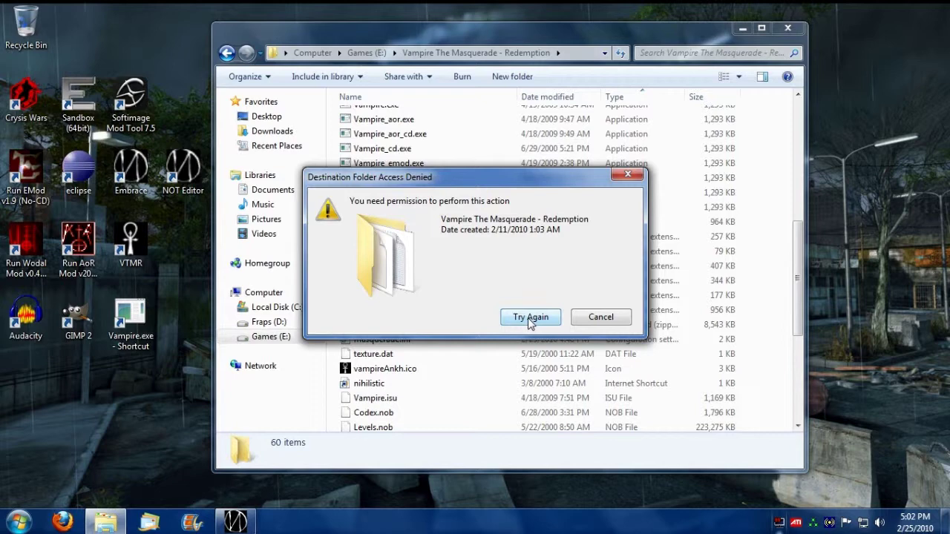
pyautogui.click(603, 317)
# - Close the map editor that has myinsidemap.map open and return to the game folder
pyautogui.click(234, 520)
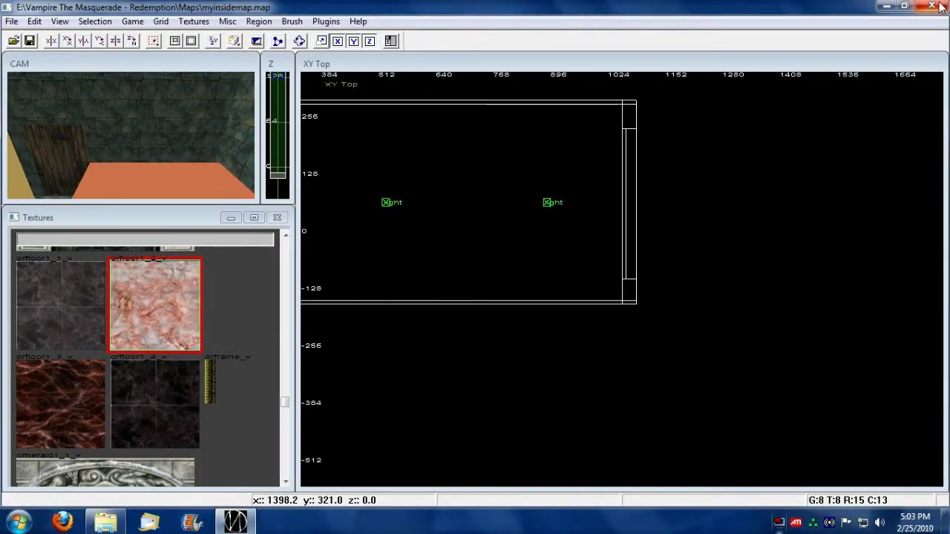
pyautogui.click(940, 6)
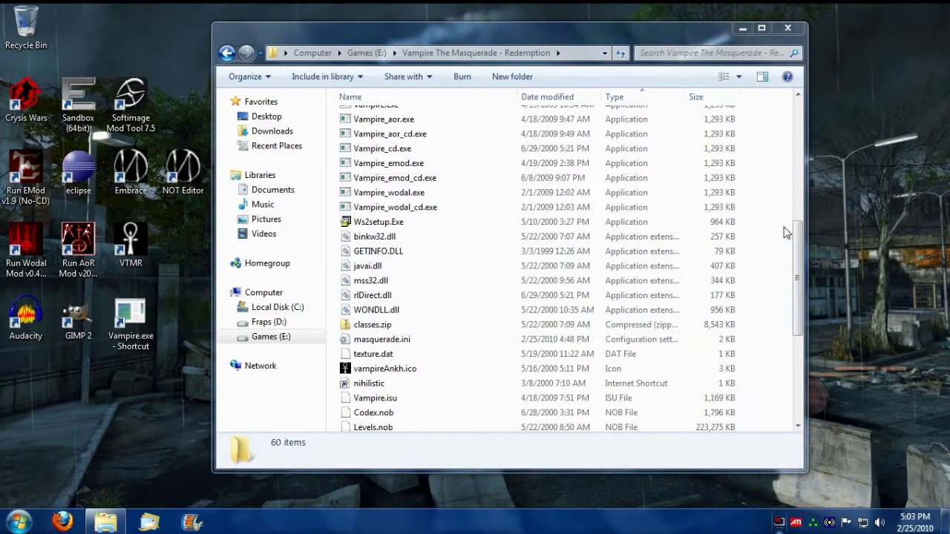
pyautogui.rightClick(761, 211)
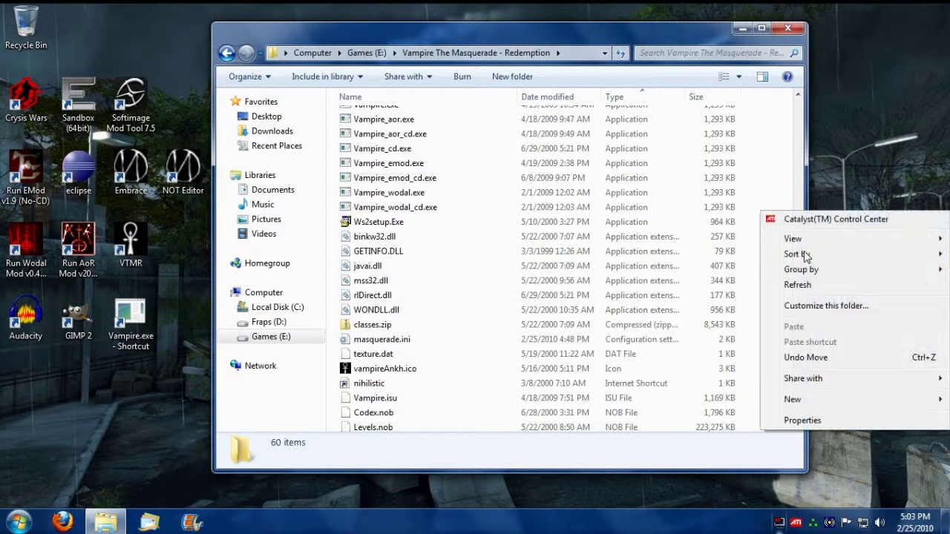
pyautogui.click(751, 297)
# - Move MyMaps.nob from the MyMaps folder into the Vampire The Masquerade - Redemption folder, replacing the existing file
pyautogui.scroll(5, 653, 316)
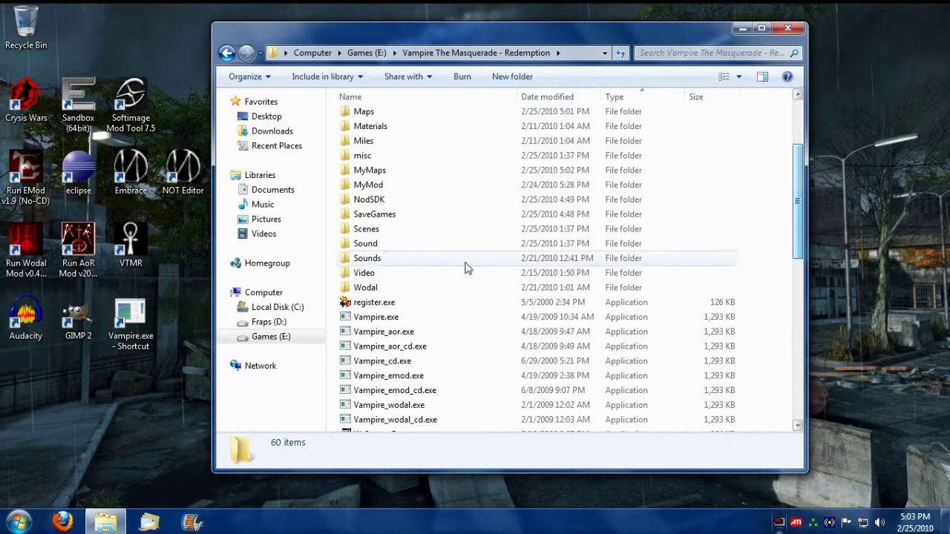
pyautogui.doubleClick(395, 170)
pyautogui.click(389, 190)
pyautogui.rightClick(390, 192)
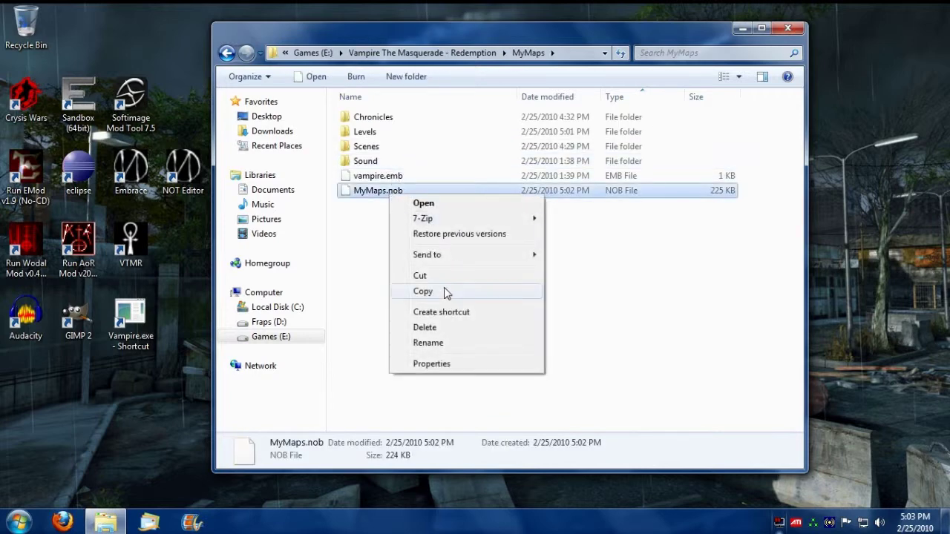
pyautogui.click(448, 292)
pyautogui.click(454, 53)
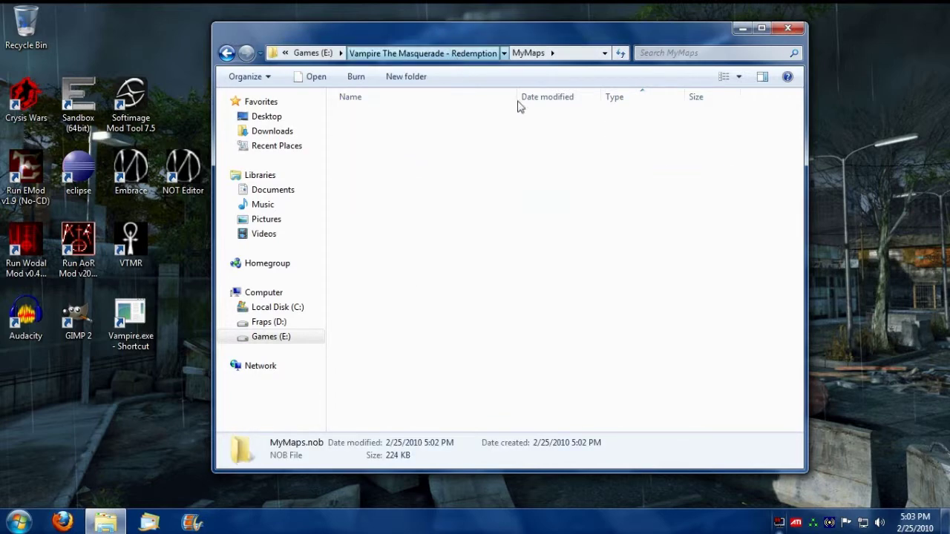
pyautogui.rightClick(757, 282)
pyautogui.click(790, 398)
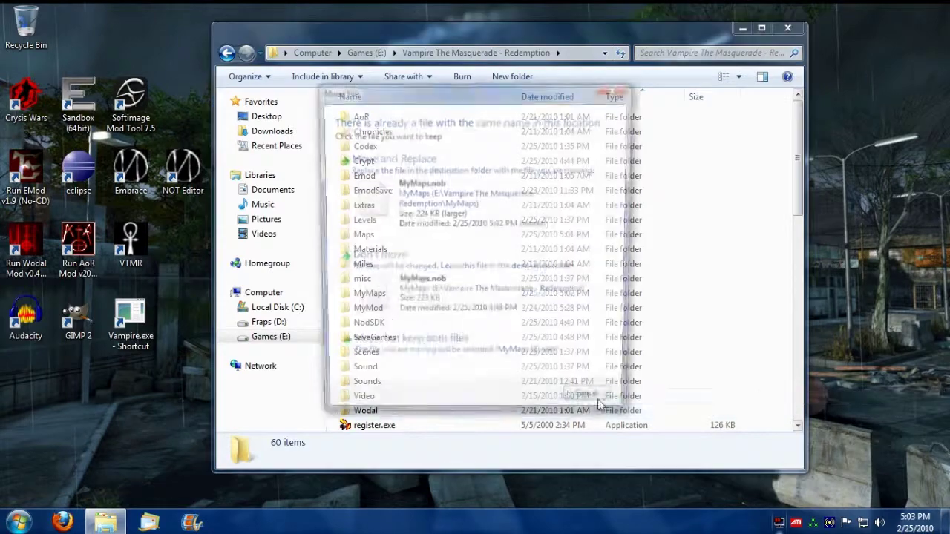
pyautogui.click(442, 210)
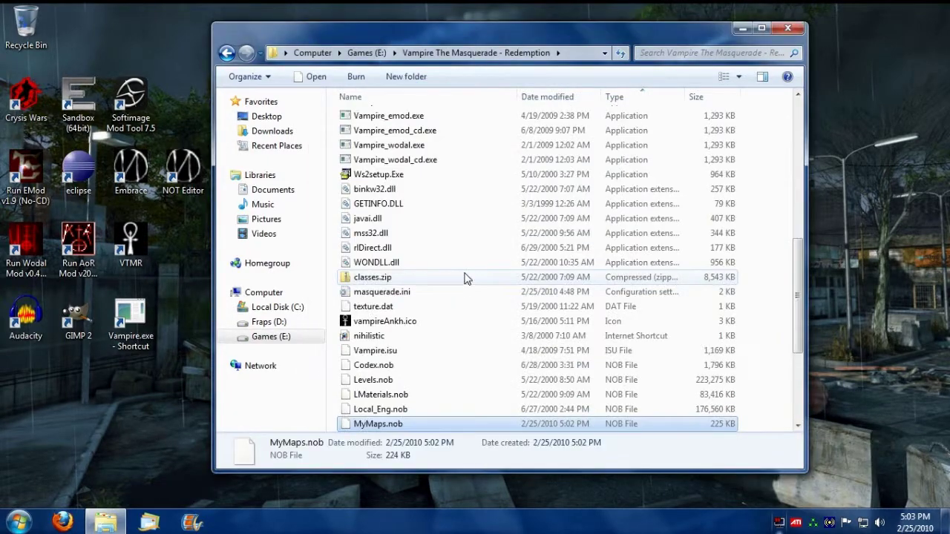
pyautogui.click(774, 403)
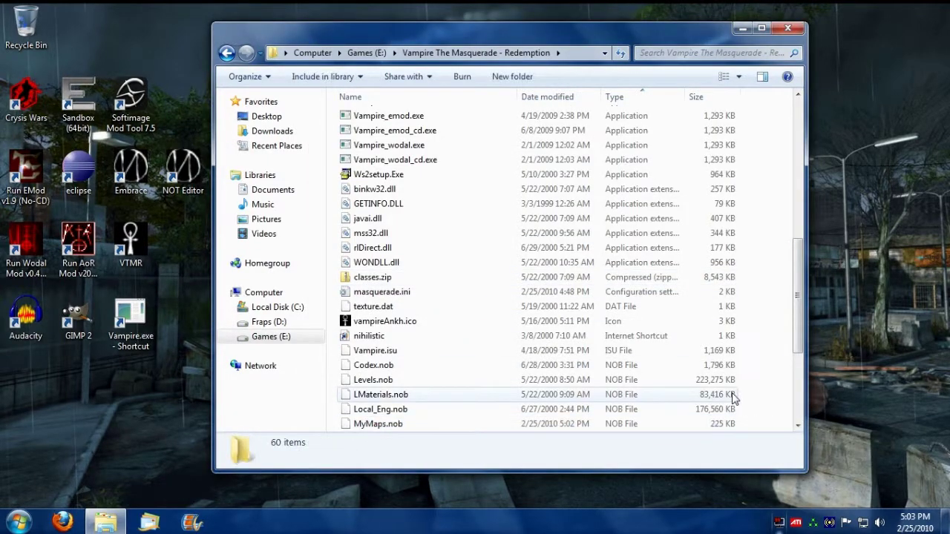
# - Switch to Vampire The Masquerade - Redemption and enter multiplayer with the Caitiff character Test
pyautogui.click(743, 30)
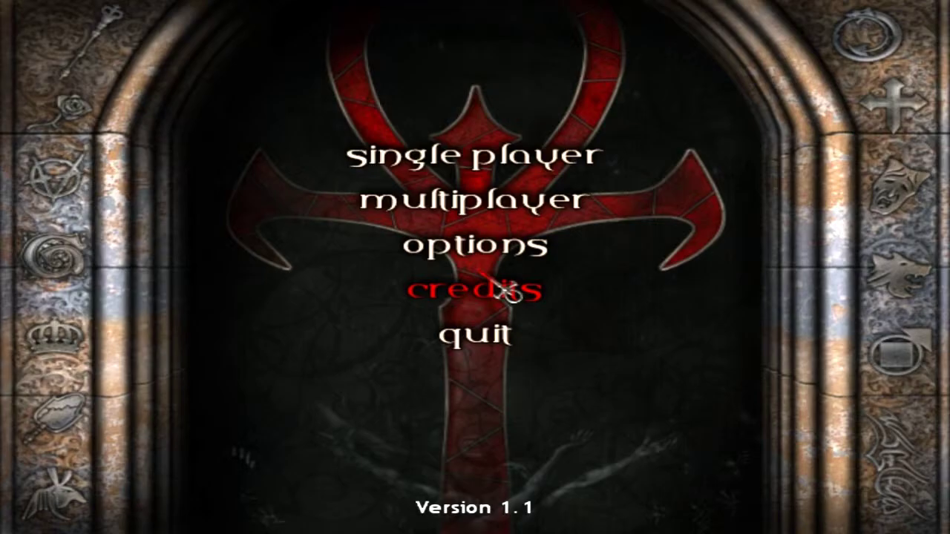
pyautogui.click(499, 213)
pyautogui.click(499, 142)
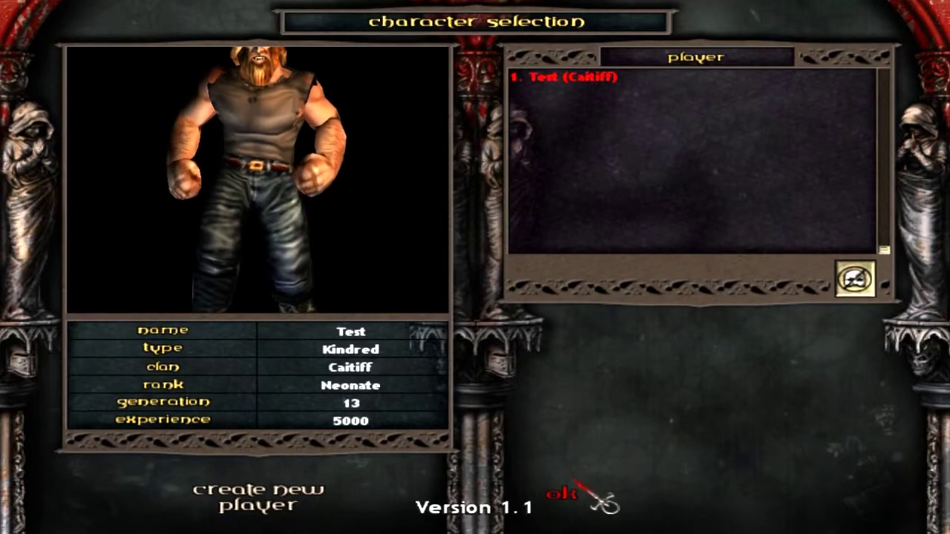
pyautogui.click(583, 475)
# - Create a multiplayer game with the mymultiplayermap chronicle and start it
pyautogui.click(874, 507)
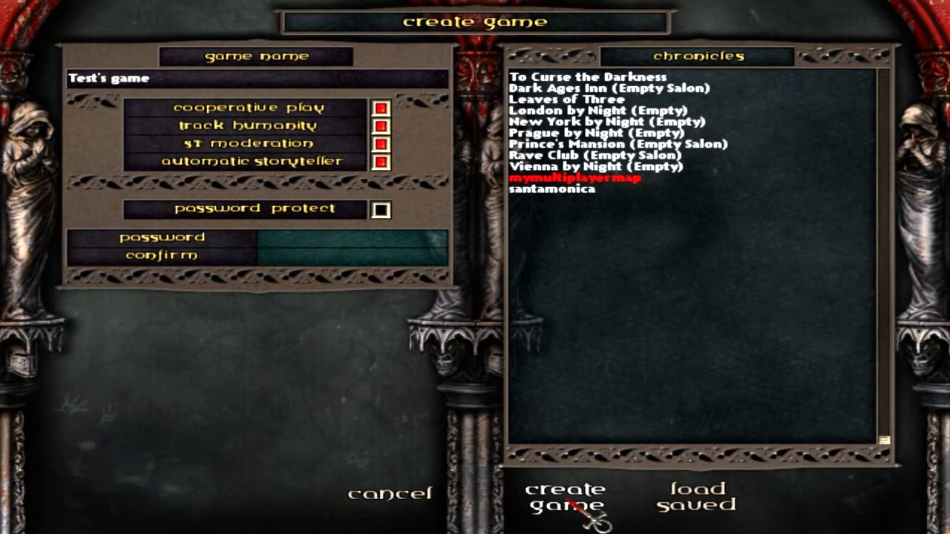
pyautogui.click(569, 502)
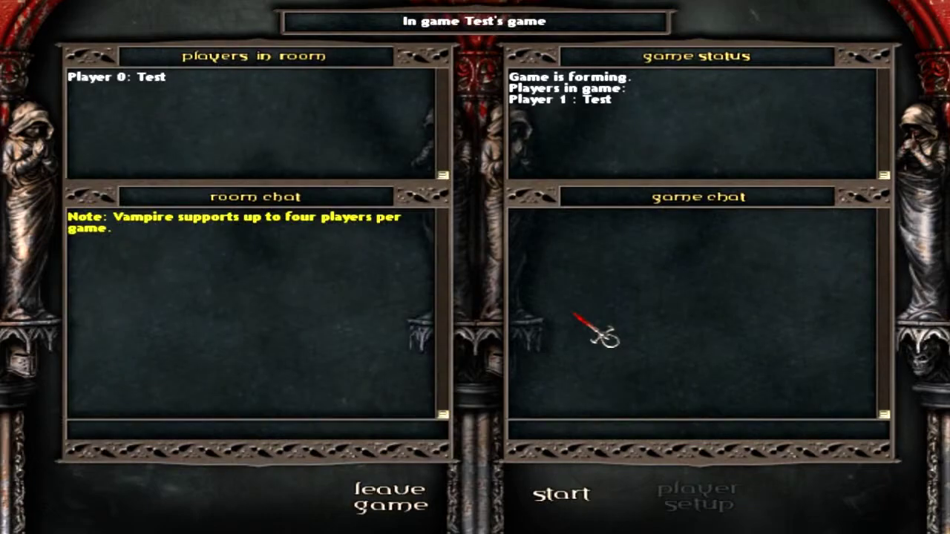
pyautogui.click(578, 461)
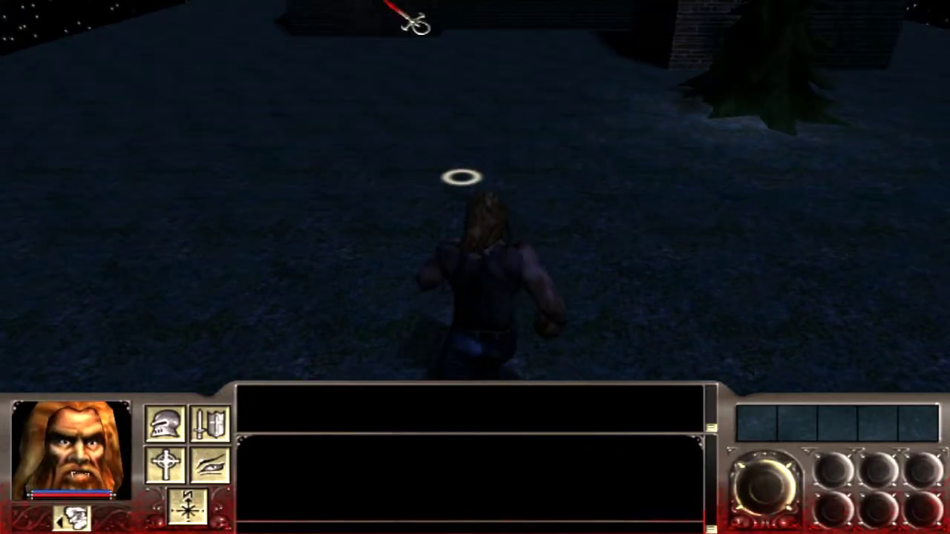
# - Walk the character across the outdoor area to the lit brick building and enter through its wooden door
pyautogui.click(339, 141)
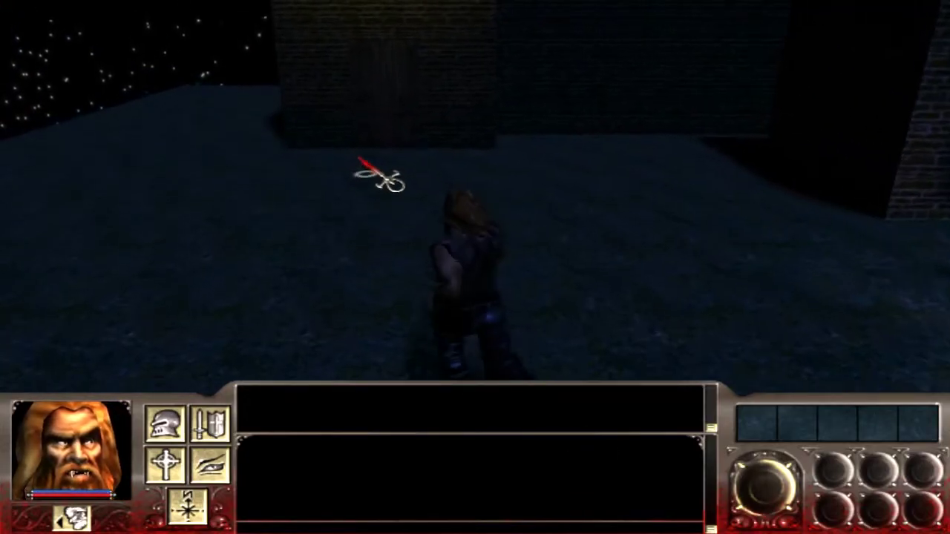
pyautogui.click(327, 323)
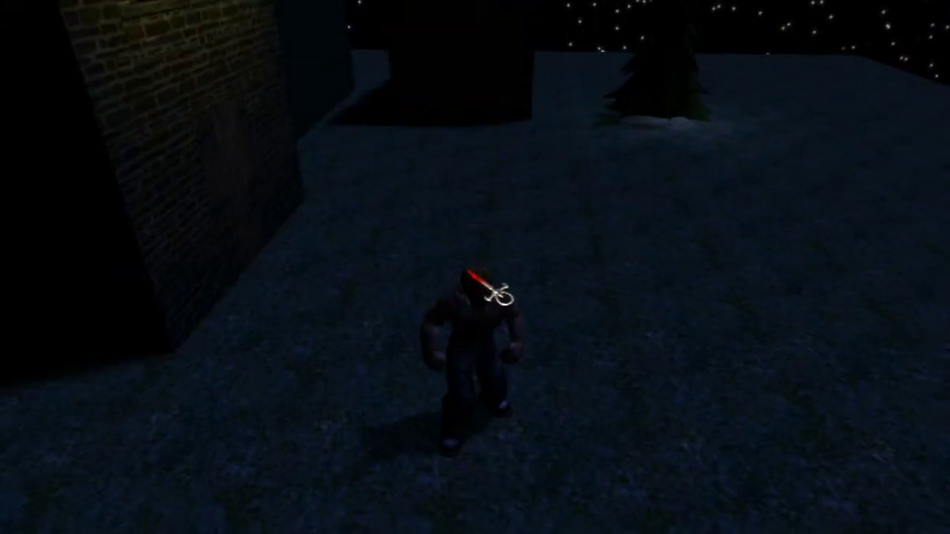
pyautogui.click(506, 199)
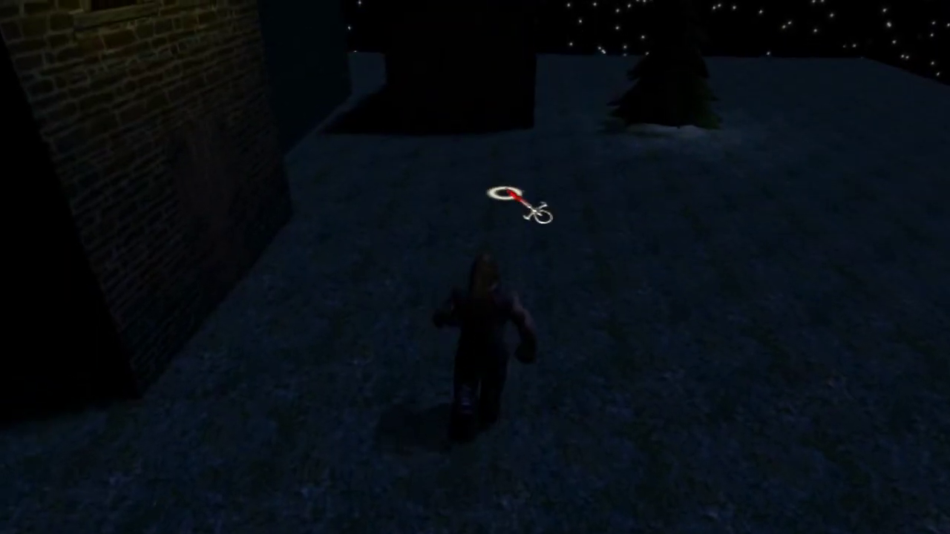
pyautogui.click(413, 275)
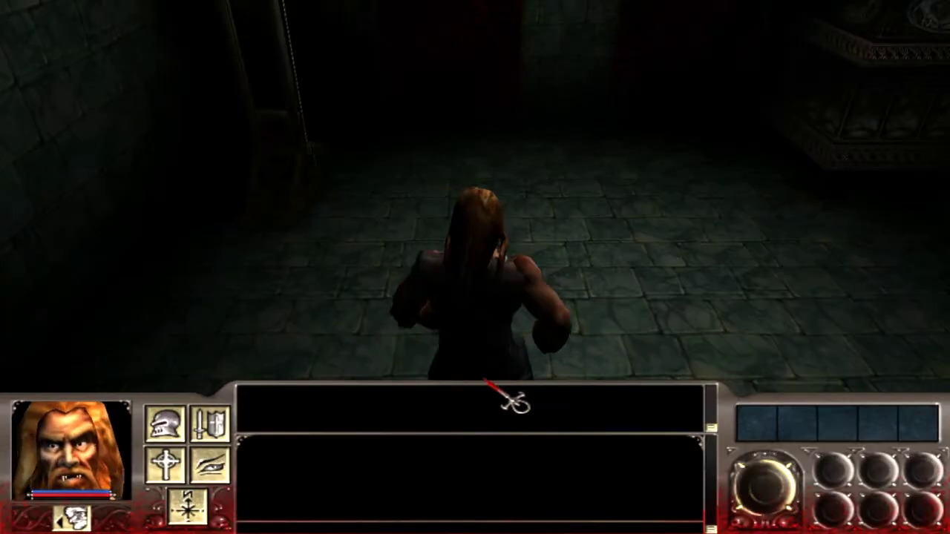
# - Cross the dark main room into the adjoining room and walk up to the reflective marble panel
pyautogui.click(509, 293)
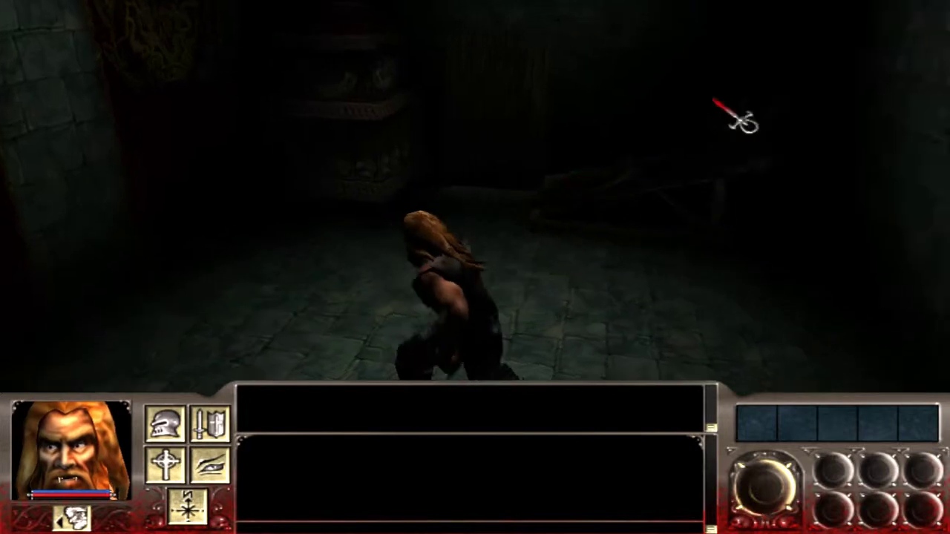
pyautogui.click(547, 282)
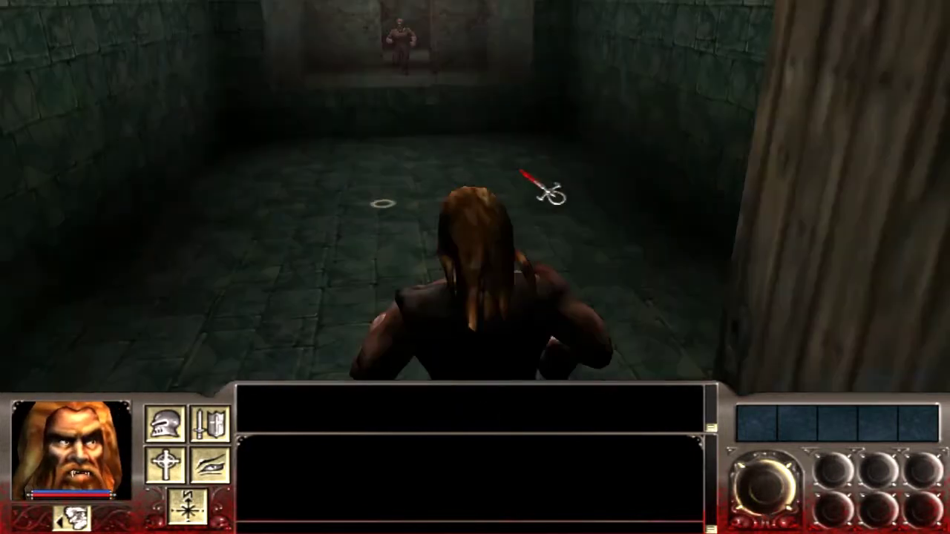
pyautogui.click(454, 217)
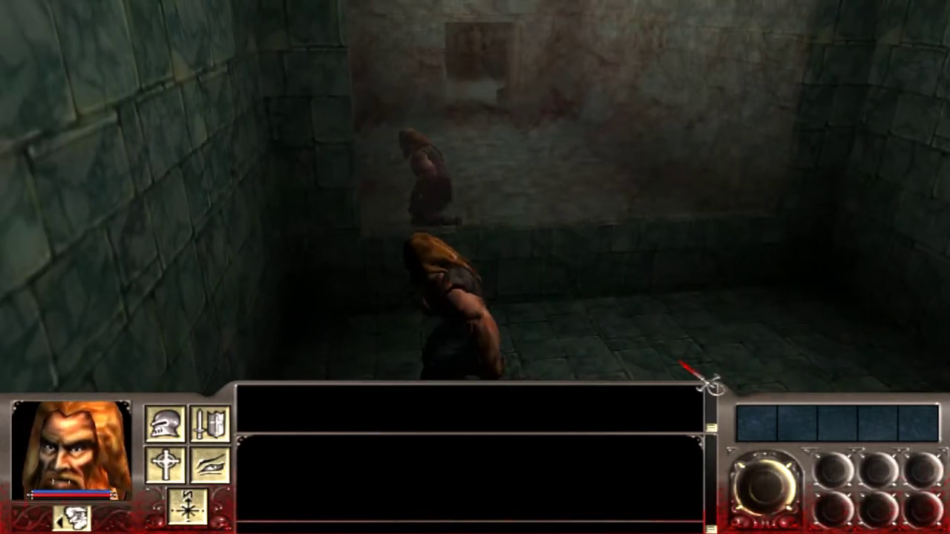
# - Walk from the marble panel back through the open wooden door into the main room
pyautogui.click(672, 366)
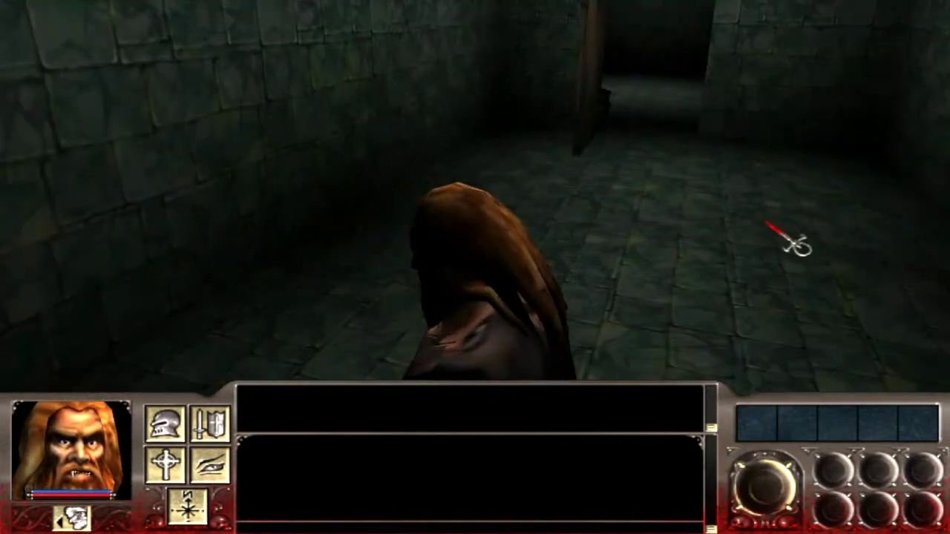
pyautogui.click(768, 224)
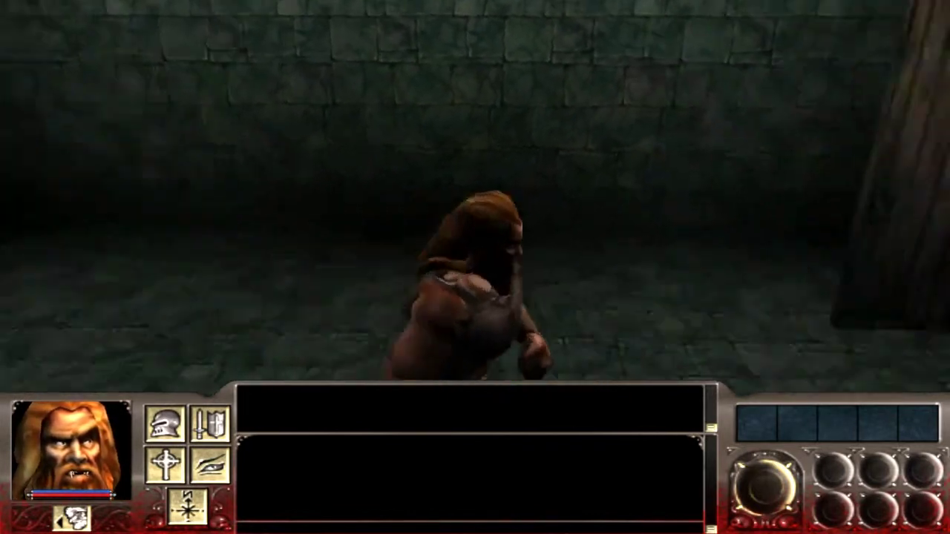
pyautogui.click(709, 283)
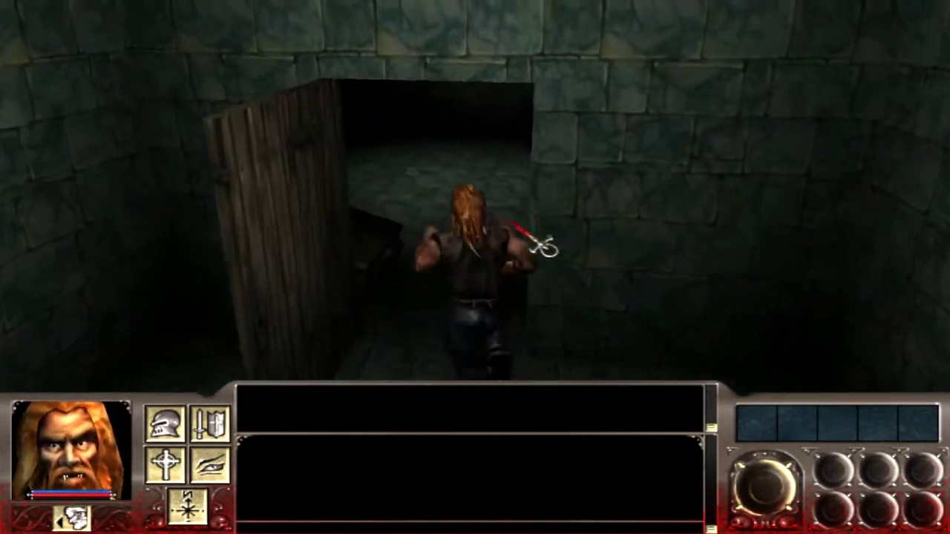
pyautogui.click(501, 201)
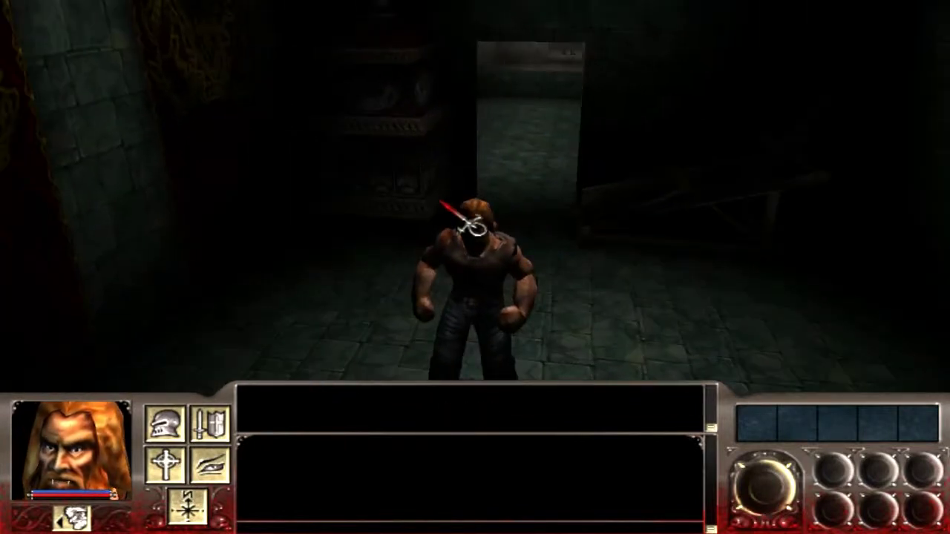
# - Look around the main room and leave the building through its outer door
pyautogui.scroll(5, 438, 202)
pyautogui.scroll(-5, 439, 202)
pyautogui.click(643, 243)
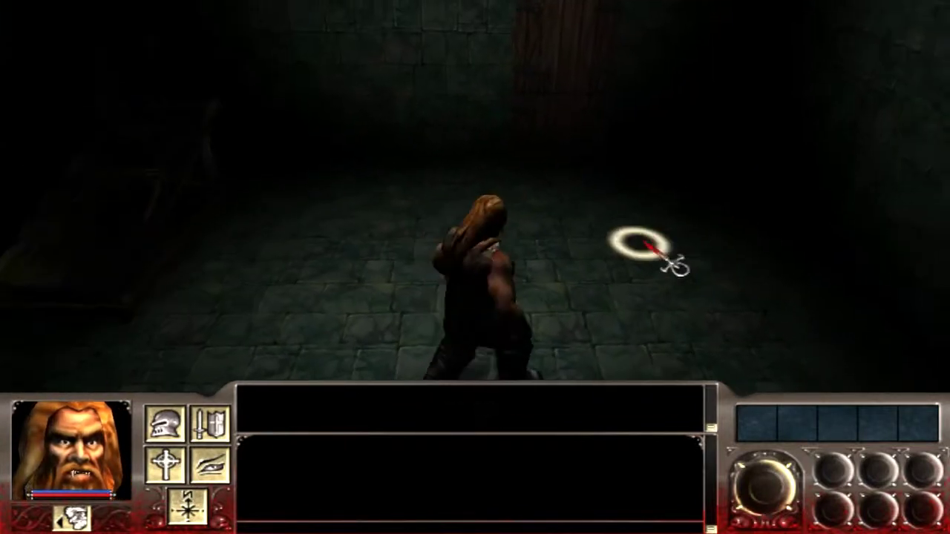
pyautogui.click(522, 104)
pyautogui.click(396, 129)
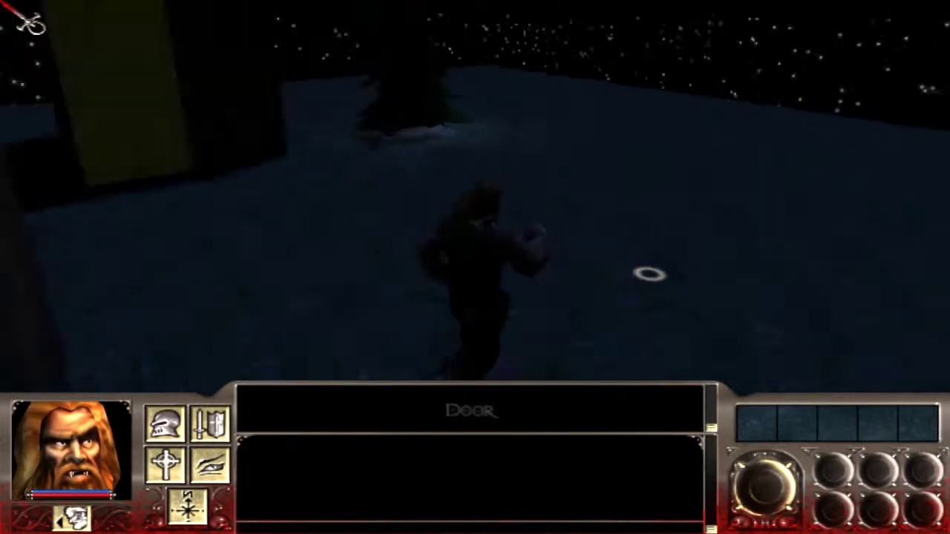
# - Walk to the wooden shed near the fir tree and open both of its doors
pyautogui.click(496, 206)
pyautogui.click(528, 132)
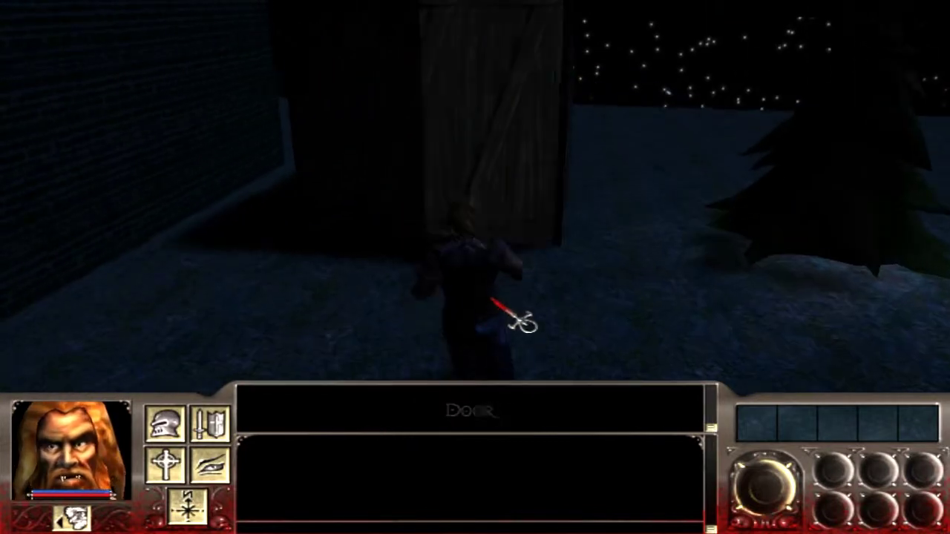
pyautogui.click(163, 359)
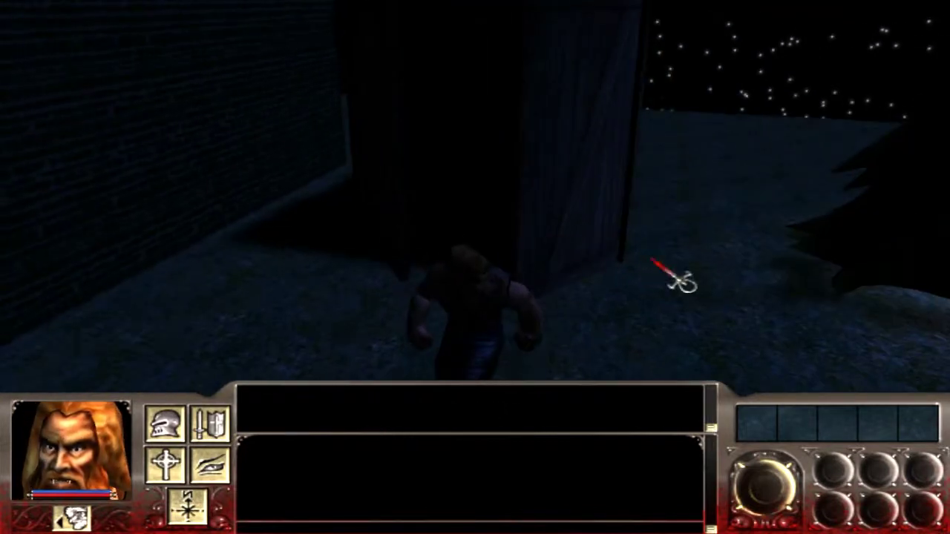
pyautogui.click(203, 221)
pyautogui.click(661, 199)
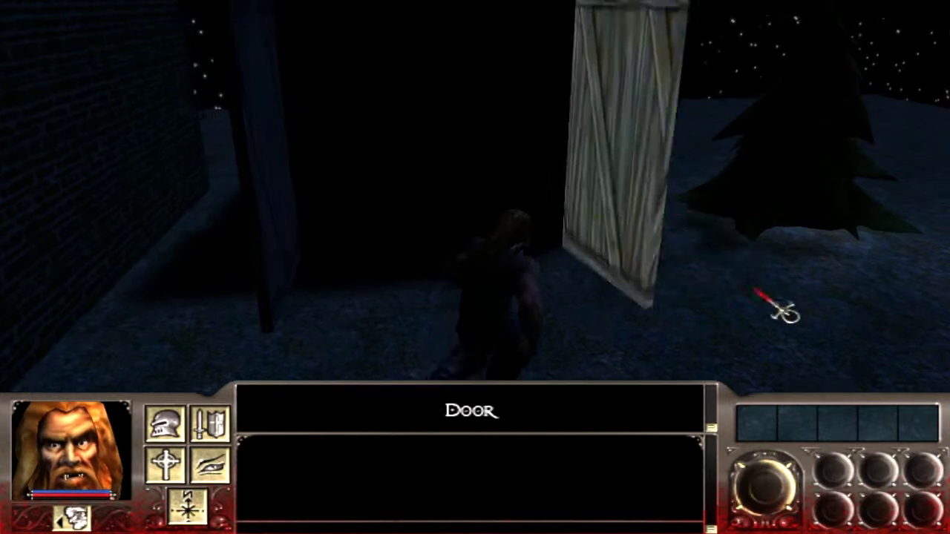
# - Test the wooden shed's double doors by closing both and opening them again
pyautogui.click(363, 238)
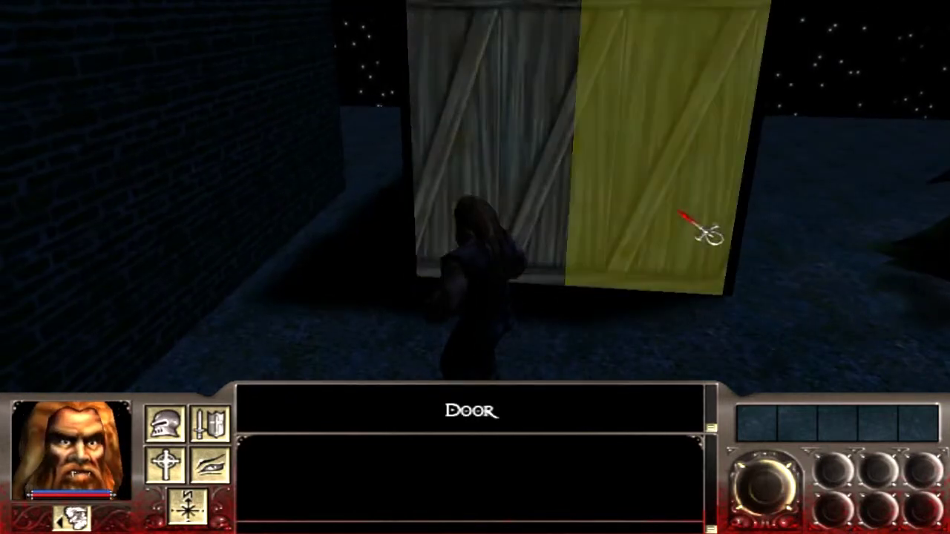
pyautogui.click(679, 214)
pyautogui.click(515, 208)
pyautogui.click(831, 319)
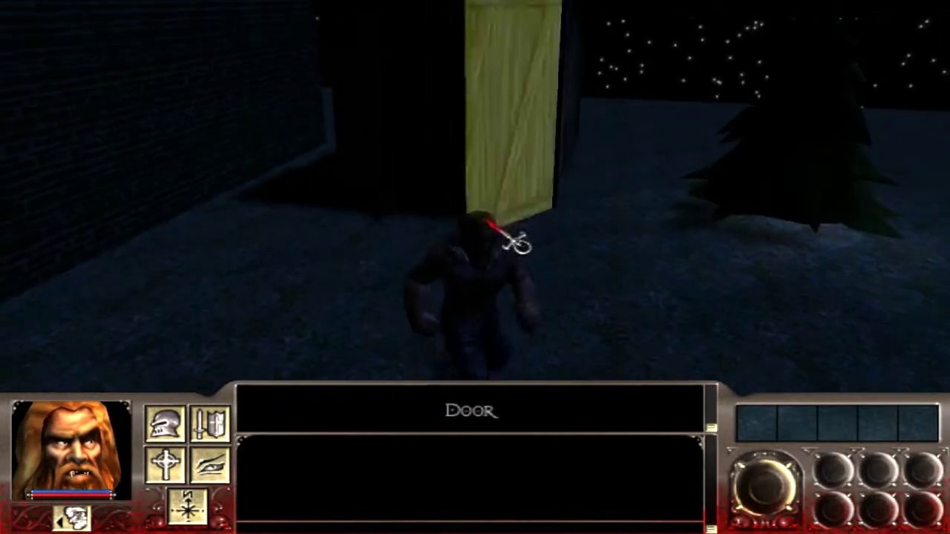
# - Run from the shed across the dark yard to the brick building and enter through its wooden door
pyautogui.click(153, 314)
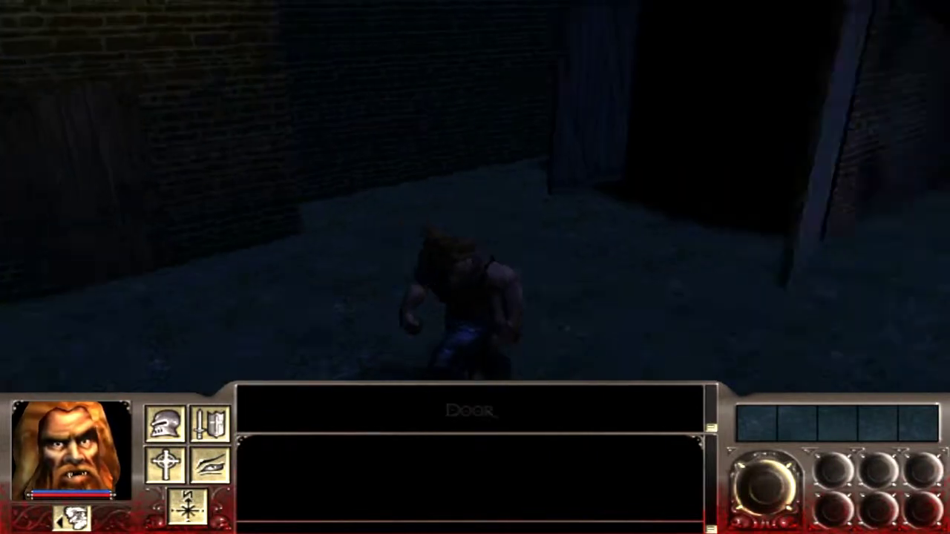
pyautogui.click(779, 248)
pyautogui.click(801, 307)
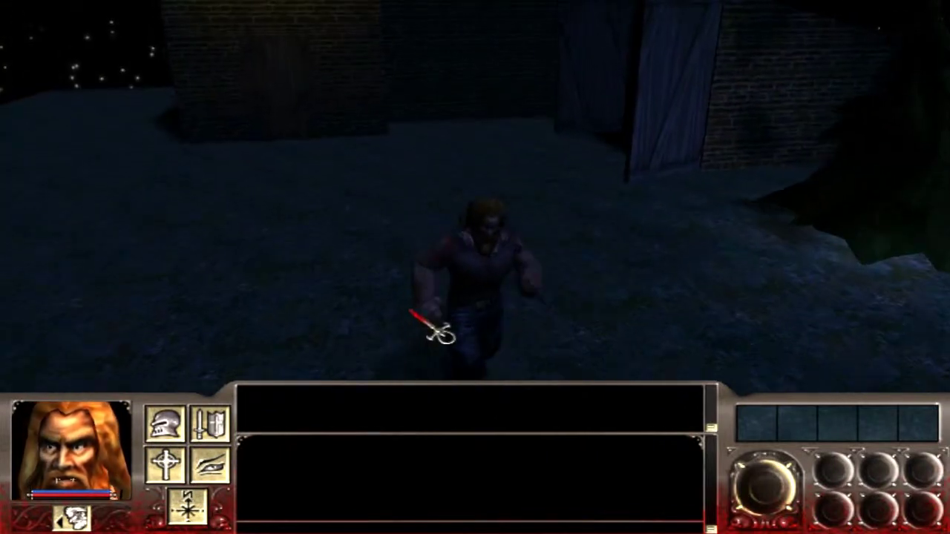
pyautogui.click(188, 269)
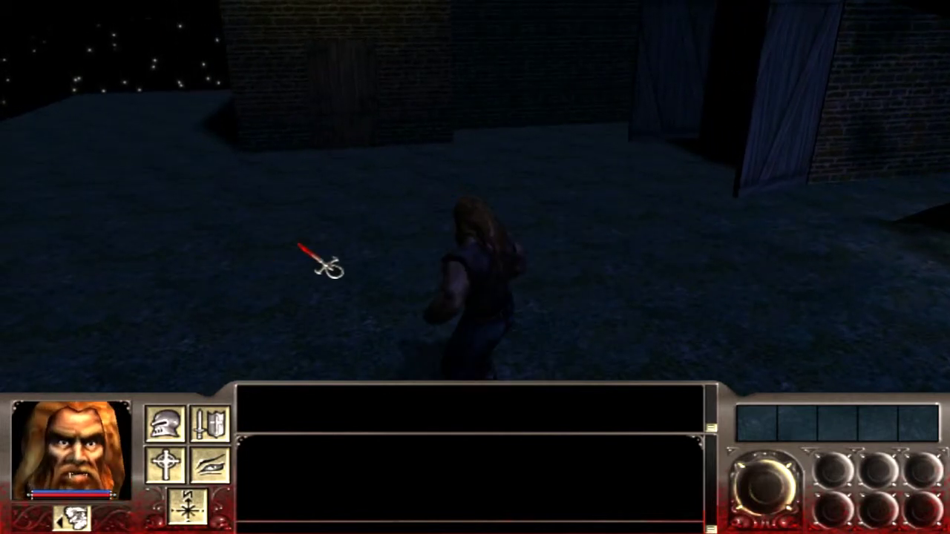
pyautogui.click(326, 219)
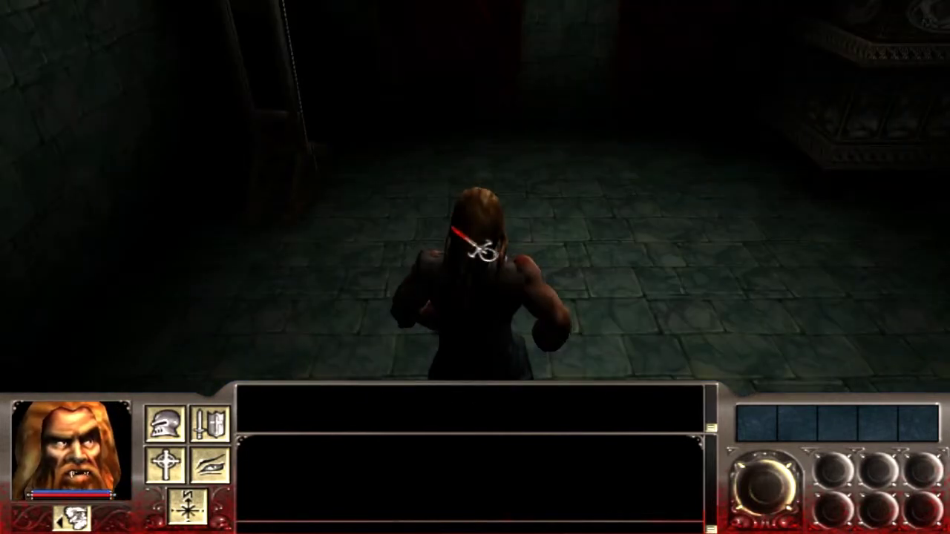
# - Look around the main room, walk into the adjoining stone room and turn back towards its open wooden door
pyautogui.click(482, 252)
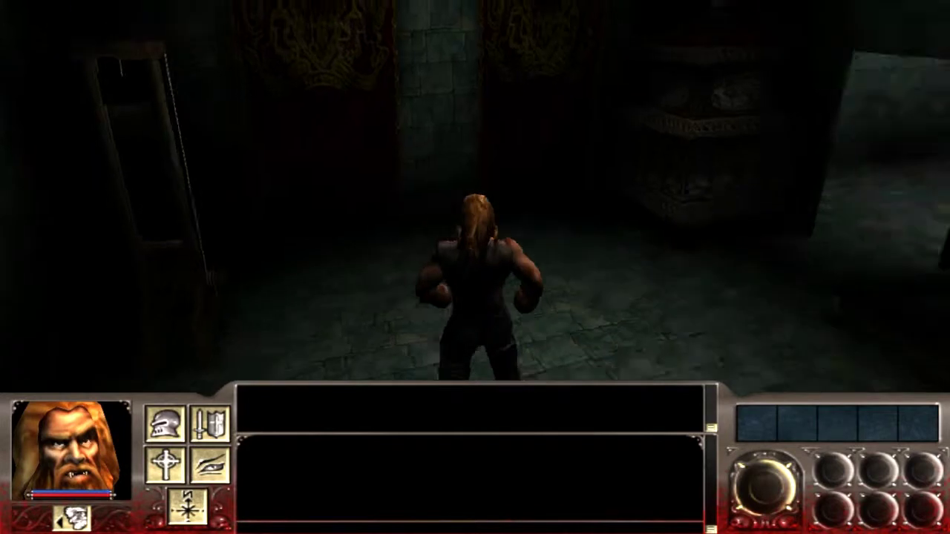
pyautogui.click(691, 297)
pyautogui.click(390, 286)
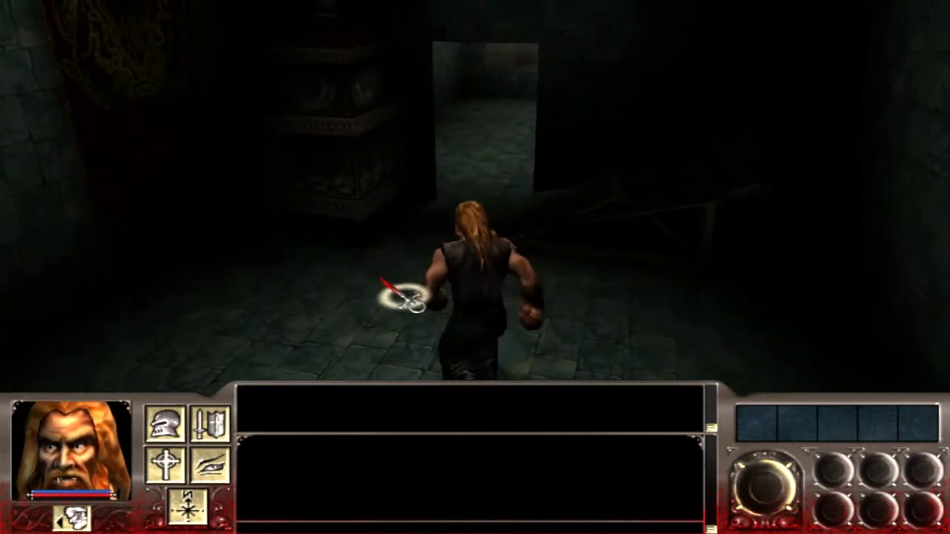
pyautogui.click(501, 163)
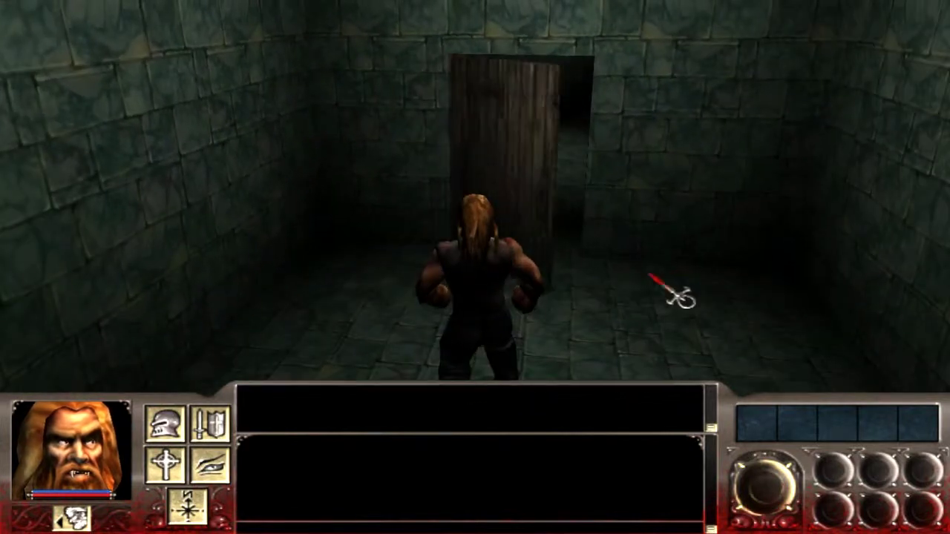
pyautogui.click(563, 331)
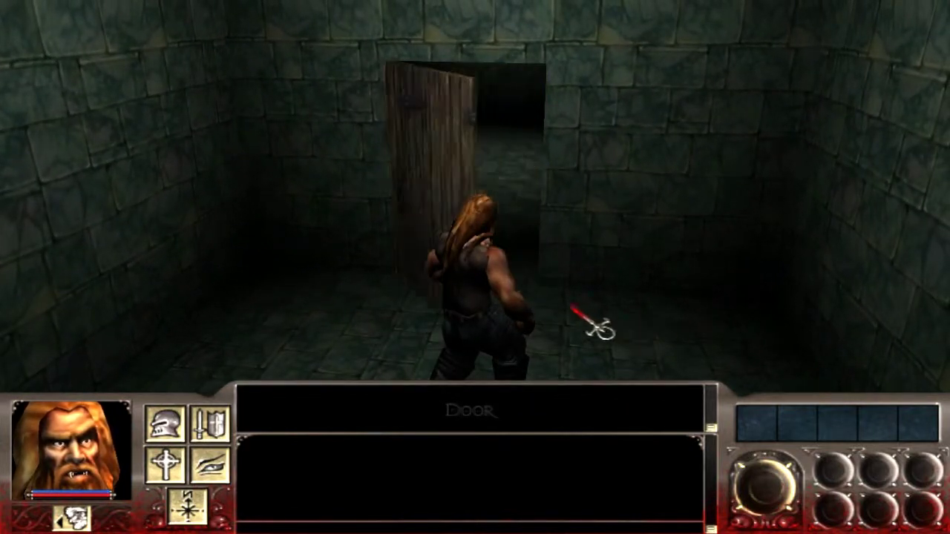
# - Return through the open wooden door, inspect the main room and leave the building through its outer door
pyautogui.click(502, 158)
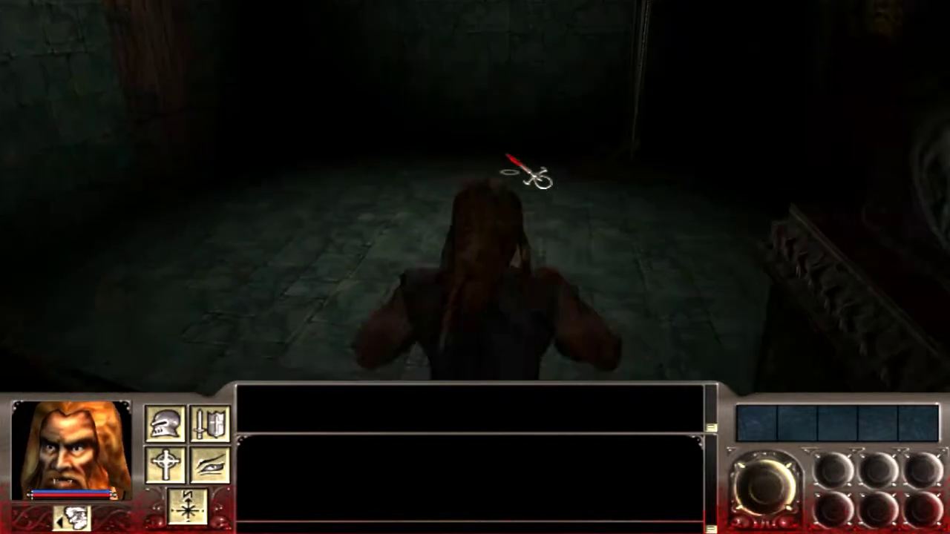
pyautogui.click(373, 237)
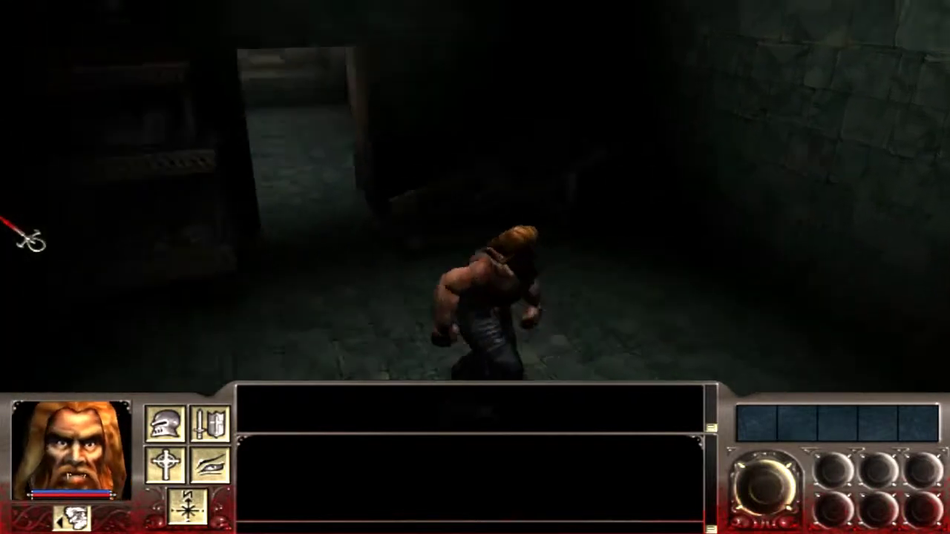
pyautogui.click(378, 297)
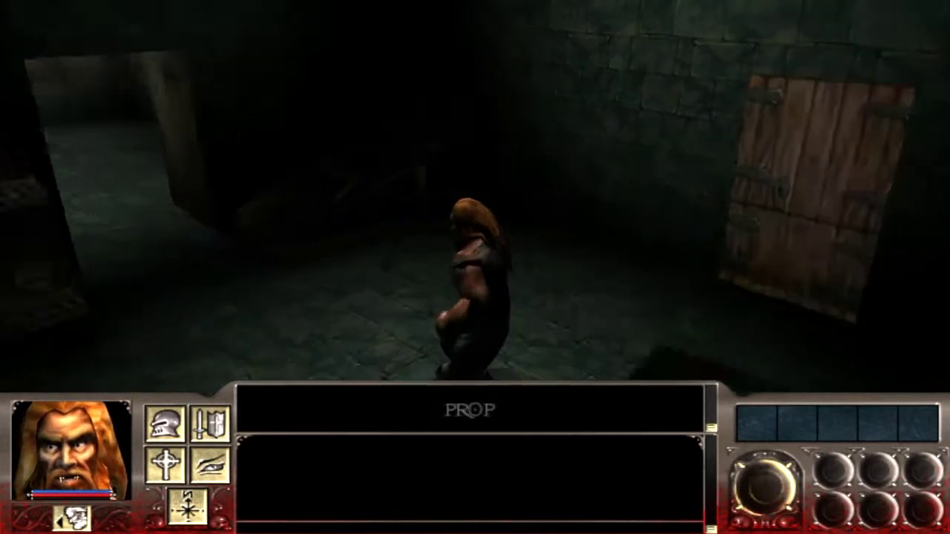
pyautogui.click(575, 297)
pyautogui.click(592, 241)
pyautogui.click(479, 152)
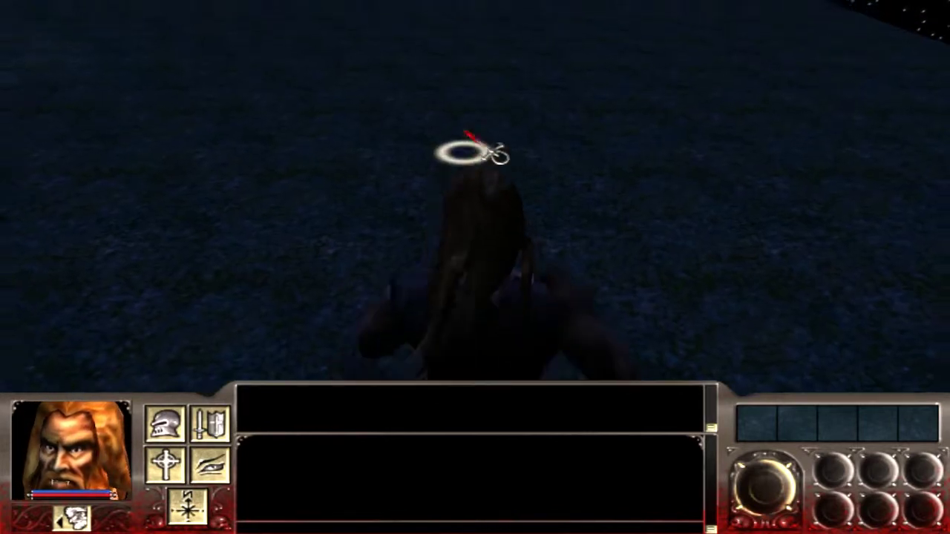
# - Walk around the yard to view the fir tree, the shed and the outside of the brick building
pyautogui.click(496, 315)
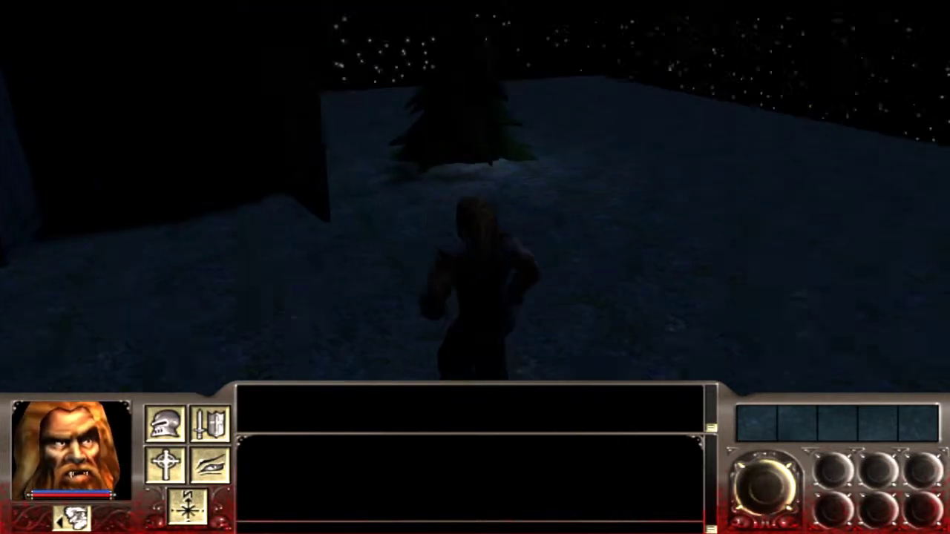
pyautogui.click(759, 194)
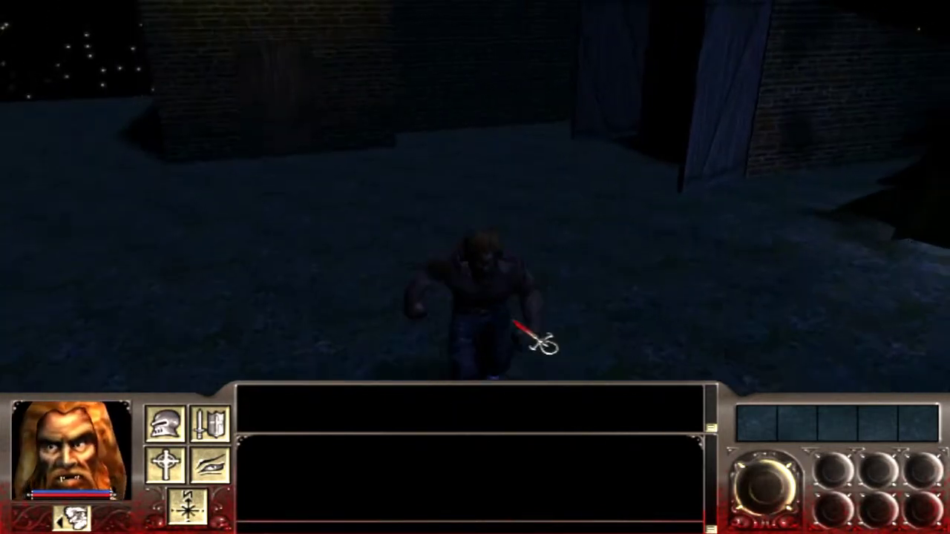
pyautogui.click(432, 241)
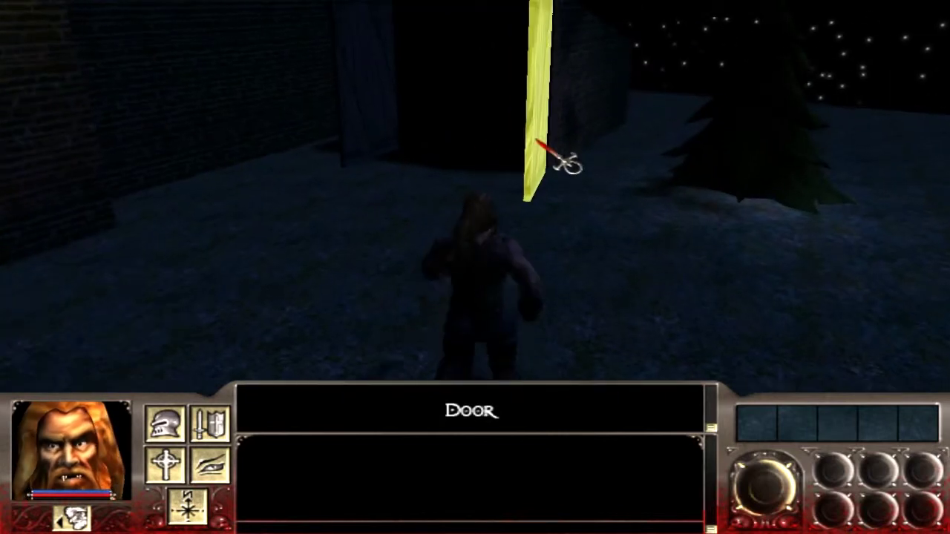
pyautogui.click(225, 341)
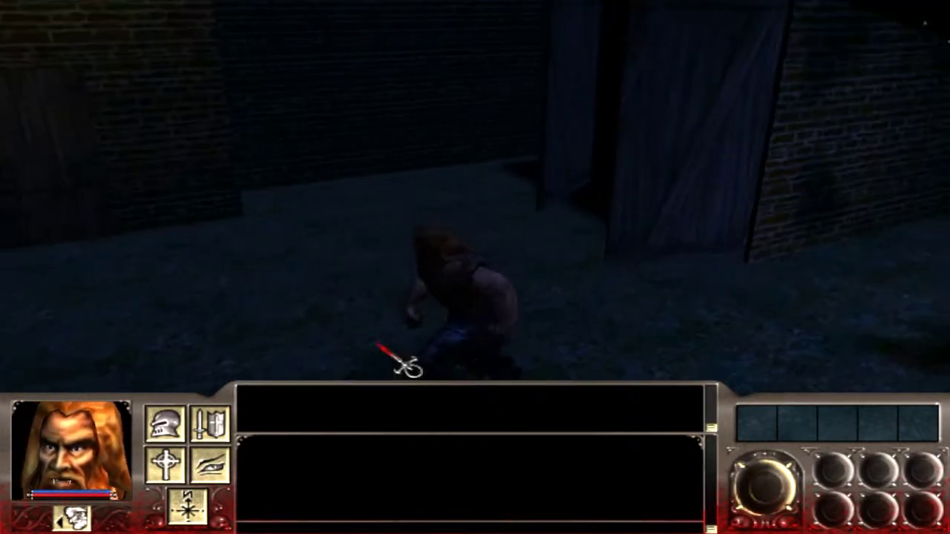
pyautogui.click(362, 326)
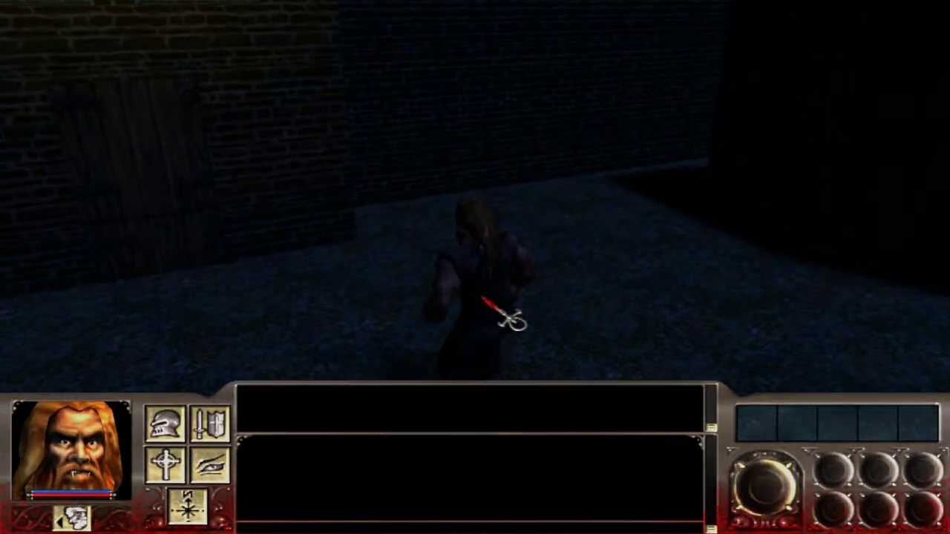